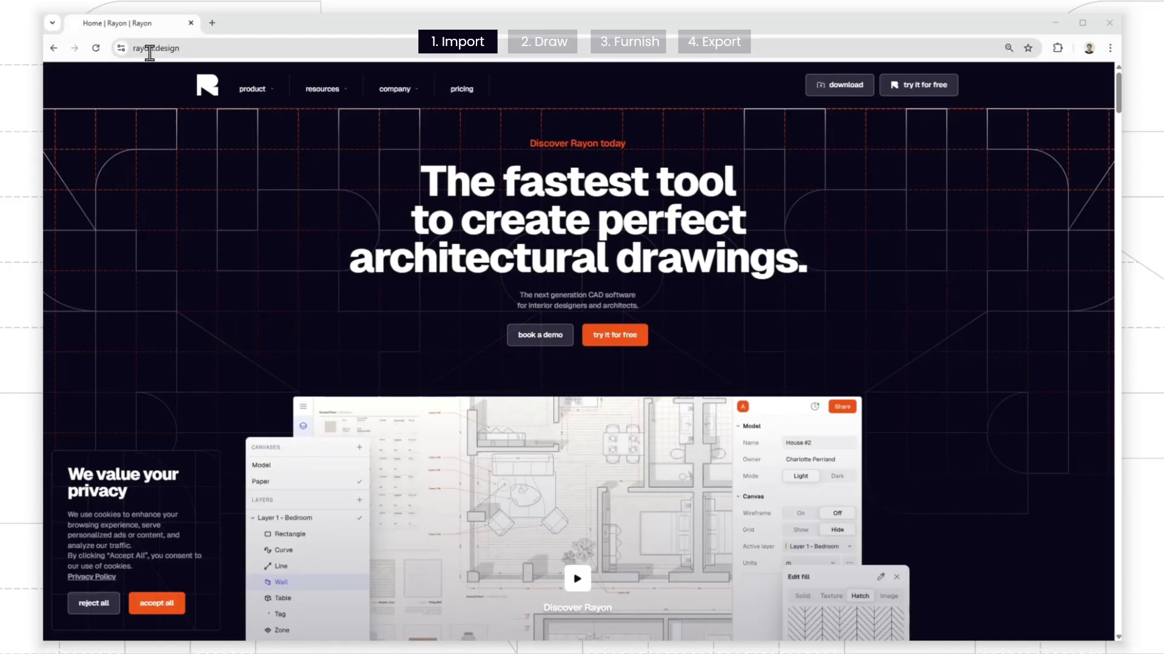
Step: Open the Rayon web app from rayon.design and create a new model in the Tutorial workspace
{"action": "left_click", "coordinate": [137, 49]}
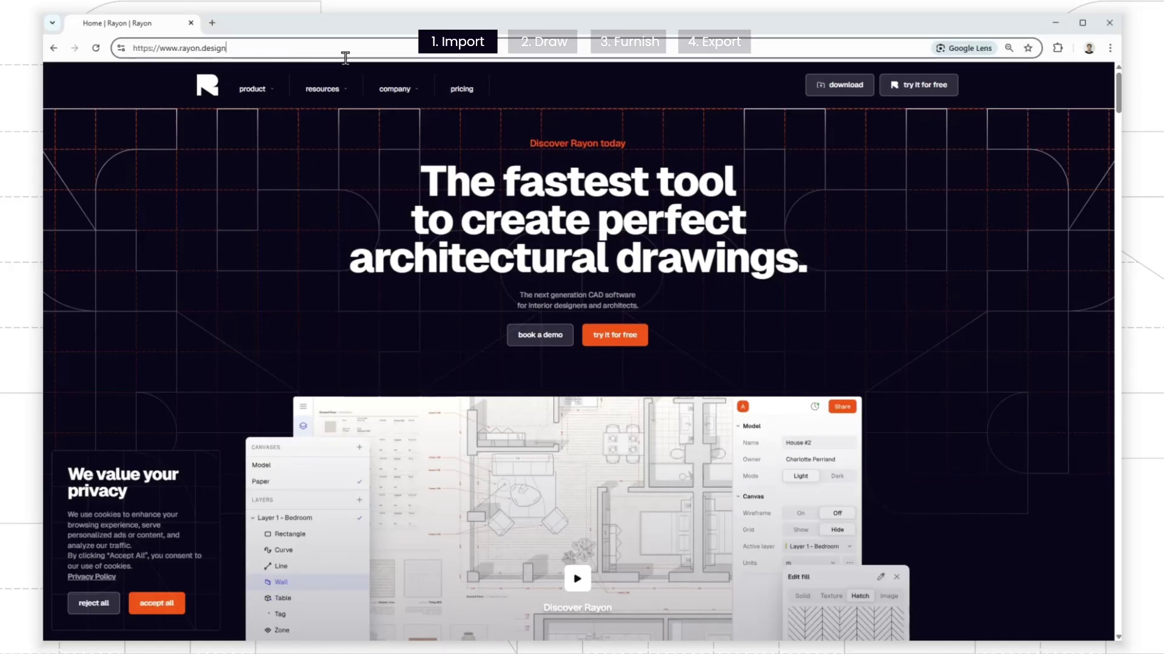
{"action": "left_click", "coordinate": [598, 349]}
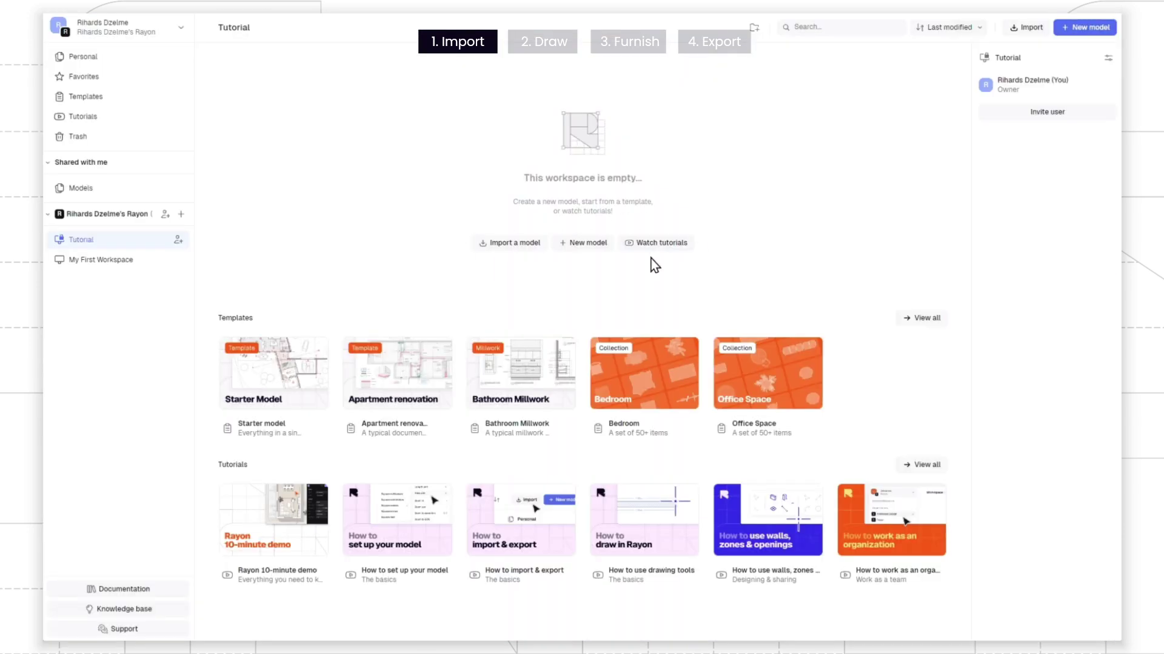
{"action": "left_click", "coordinate": [582, 243]}
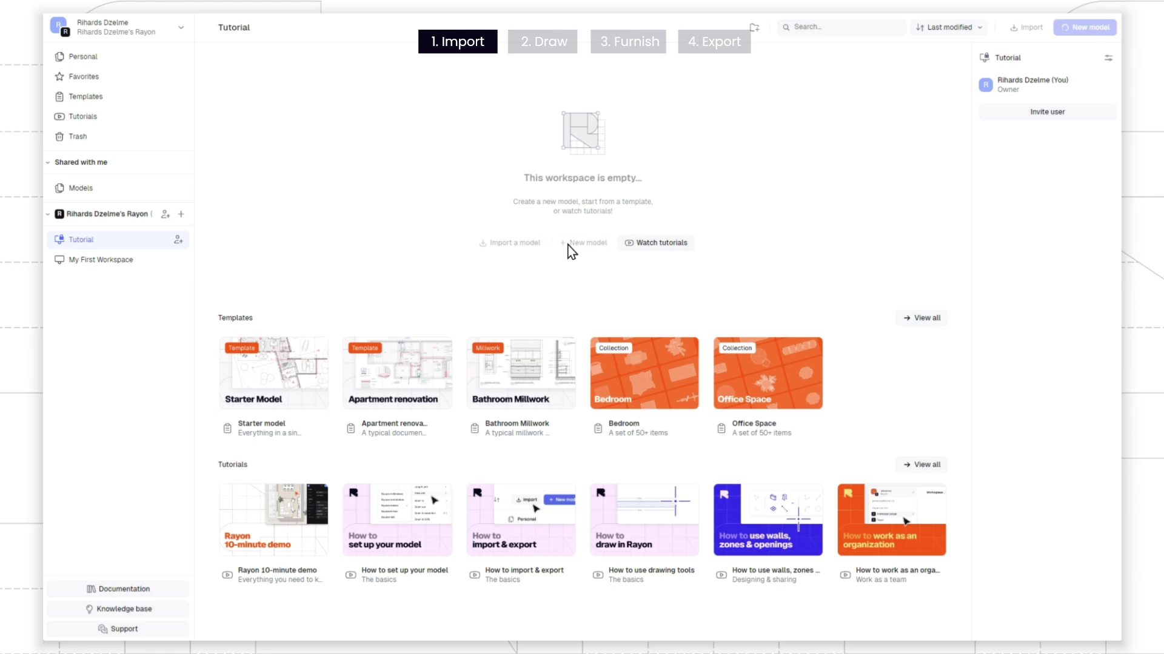
Step: Choose square meters as the model's area unit and dismiss the quick help
{"action": "left_click", "coordinate": [1107, 630]}
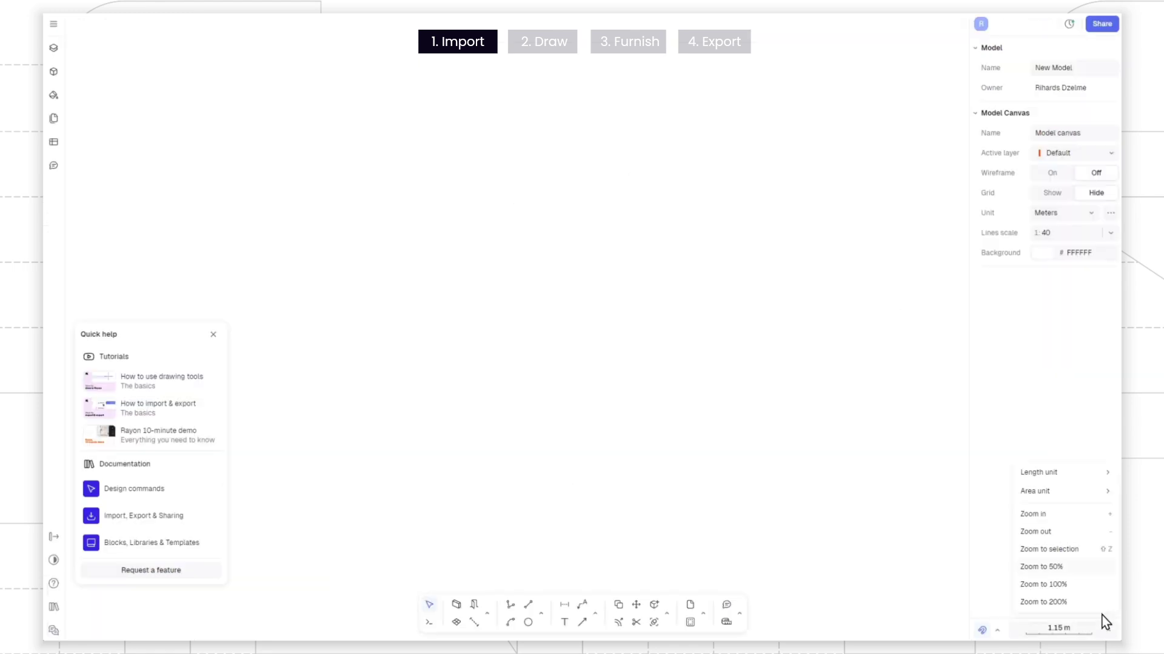
{"action": "mouse_move", "coordinate": [1038, 473]}
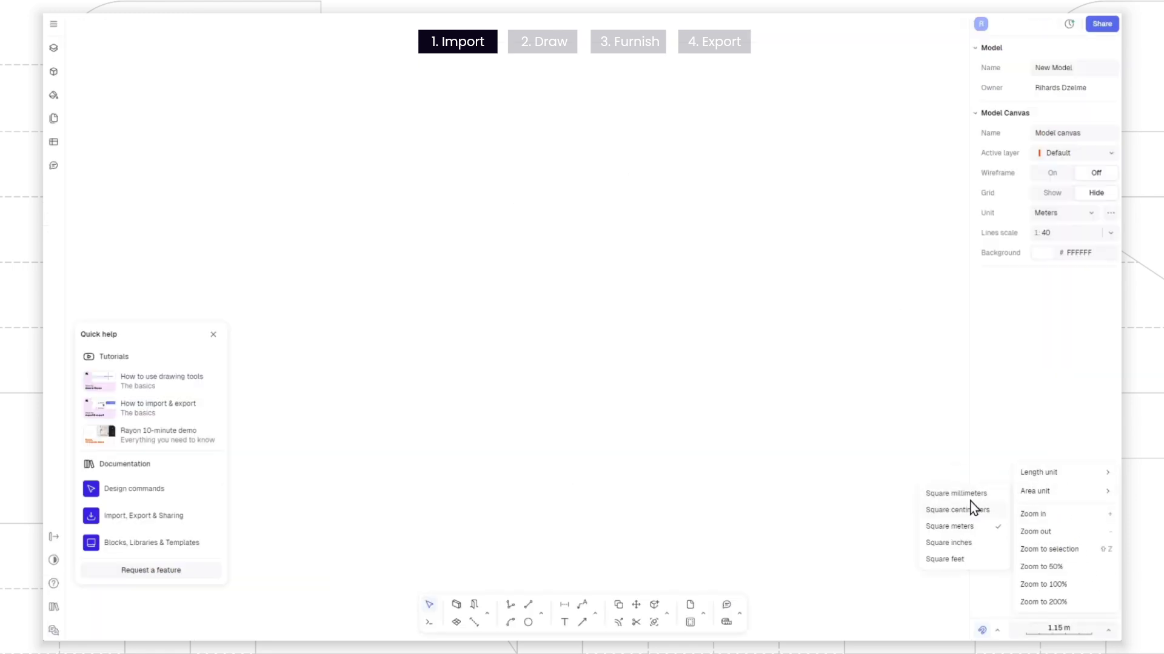
{"action": "left_click", "coordinate": [935, 528]}
{"action": "left_click", "coordinate": [213, 335]}
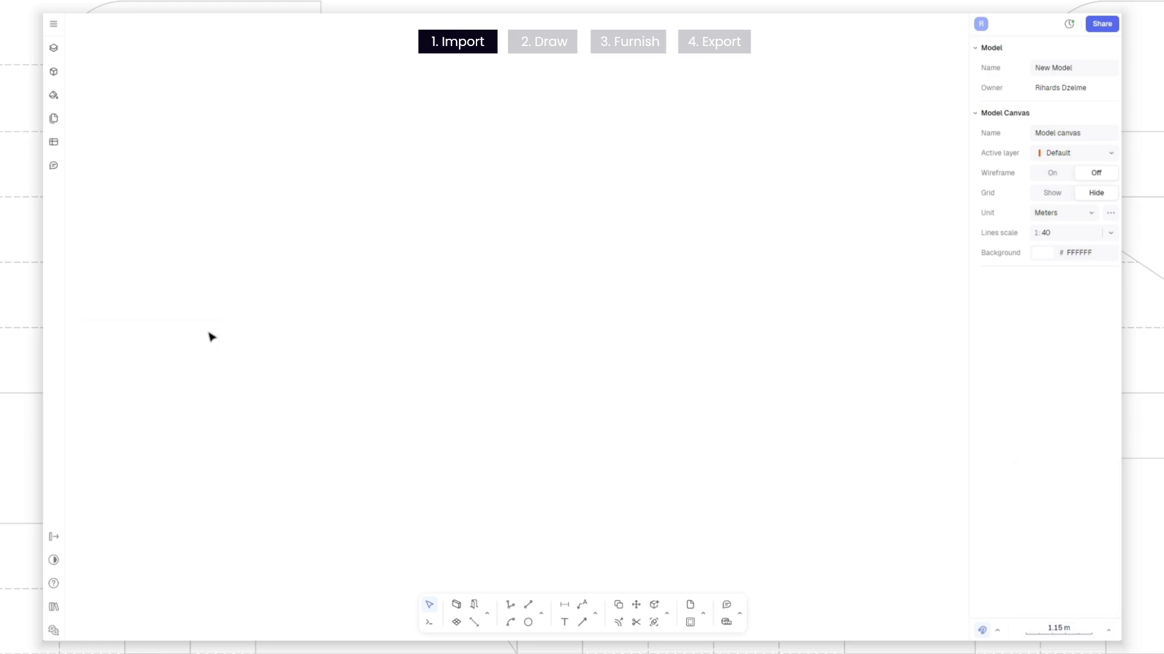
Step: Import the section image onto the canvas and draw a 5 m horizontal line from its scale bar's 0 mark
{"action": "left_click_drag", "start_coordinate": [584, 252], "coordinate": [585, 253]}
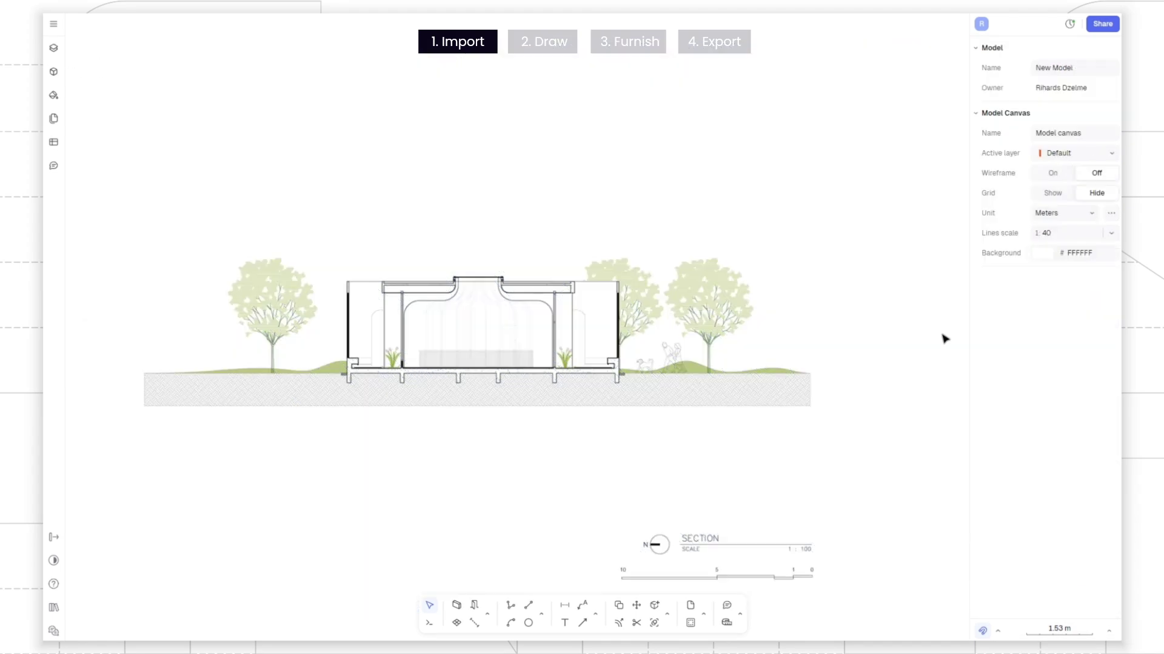
{"action": "scroll", "coordinate": [787, 398], "scroll_direction": "up", "scroll_amount": 10}
{"action": "key", "text": "l"}
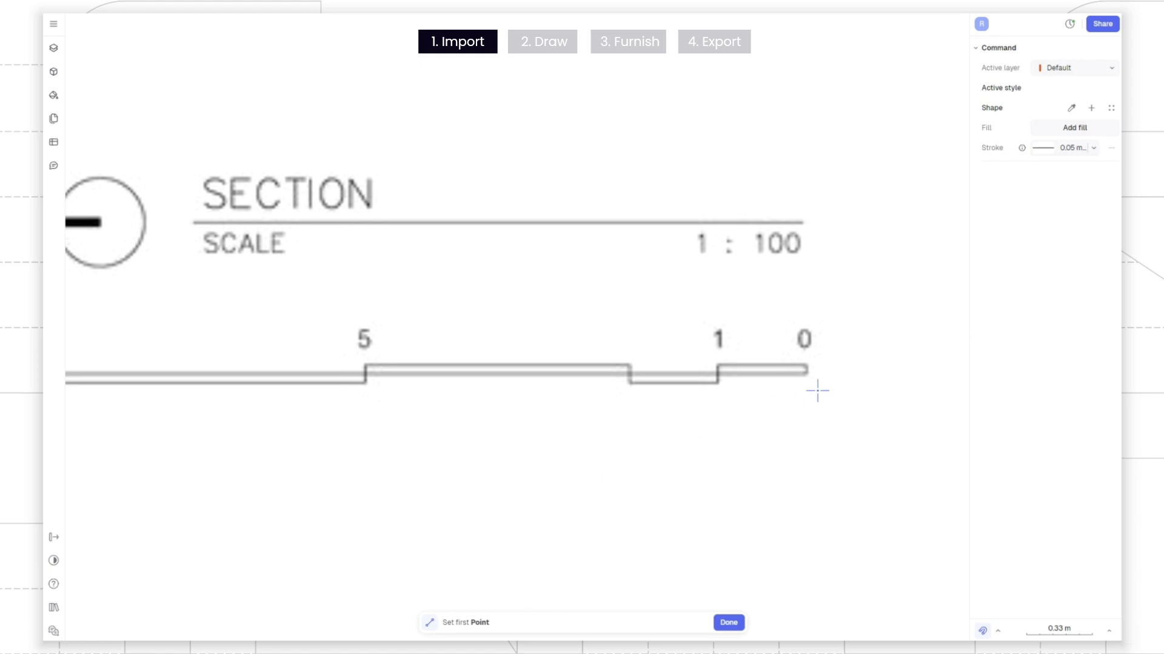
{"action": "left_click", "coordinate": [807, 371]}
{"action": "key", "text": "Tab"}
{"action": "left_click", "coordinate": [536, 379]}
{"action": "scroll", "coordinate": [536, 380], "scroll_direction": "down", "scroll_amount": 5}
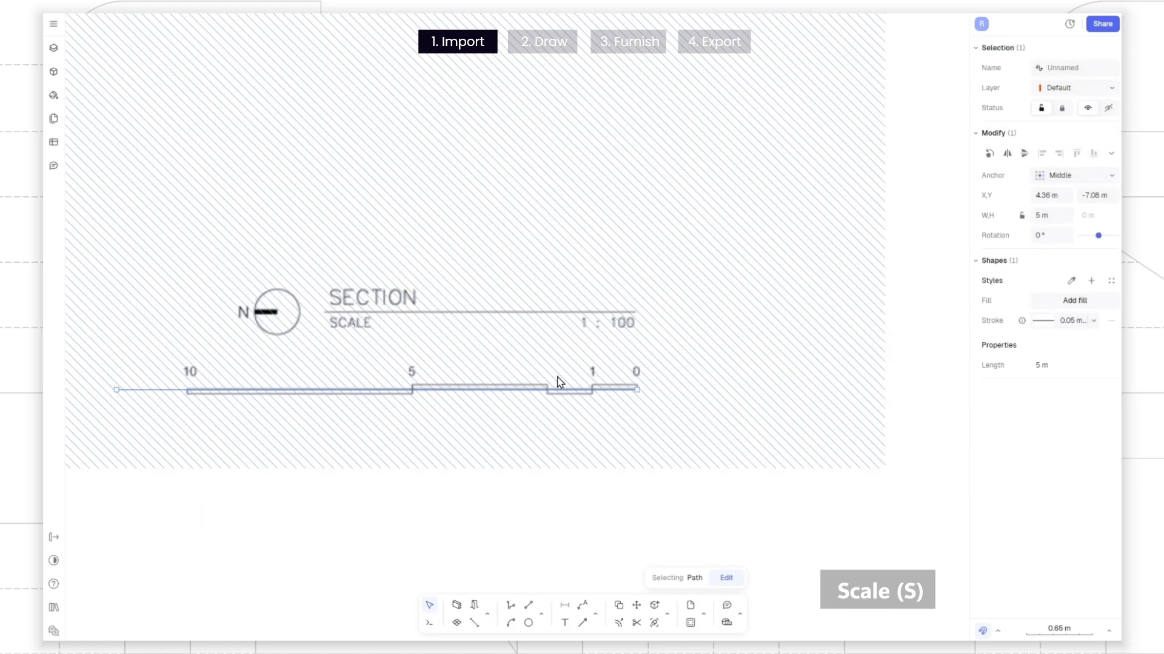
Step: Scale the section image from the scale bar's 0 mark so the distance to the 5 mark equals 5 m
{"action": "key", "text": "Escape"}
{"action": "left_click", "coordinate": [522, 337]}
{"action": "key", "text": "s"}
{"action": "middle_click_drag", "start_coordinate": [575, 382], "coordinate": [776, 373]}
{"action": "left_click", "coordinate": [835, 380]}
{"action": "scroll", "coordinate": [610, 376], "scroll_direction": "up", "scroll_amount": 5}
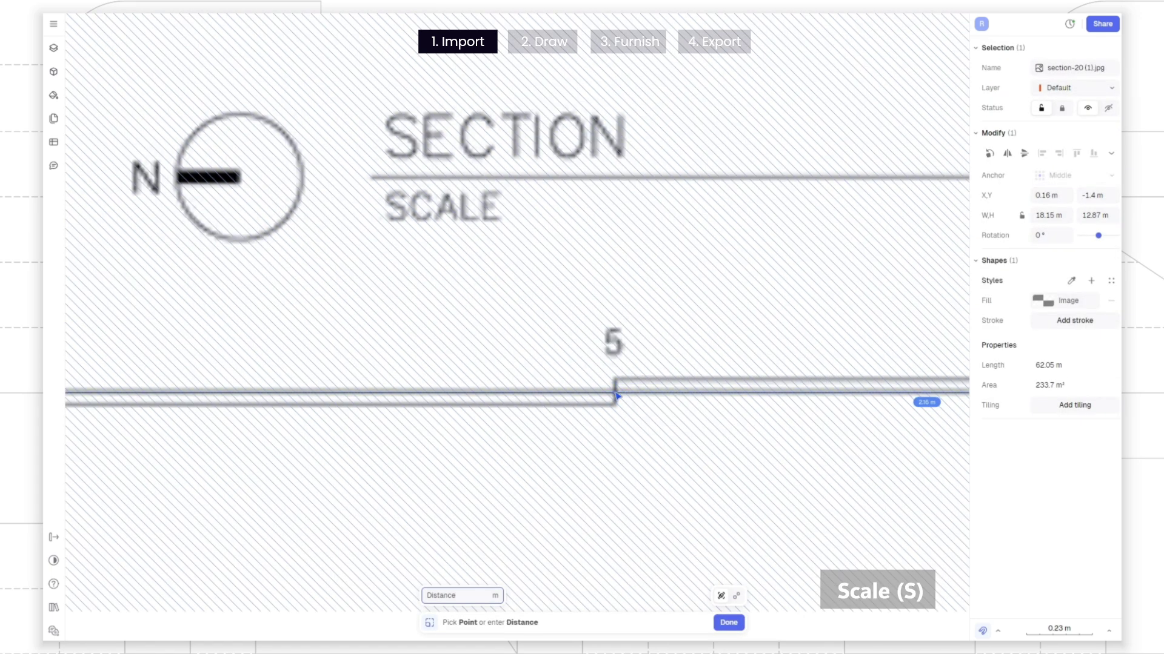
{"action": "scroll", "coordinate": [616, 397], "scroll_direction": "down", "scroll_amount": 3}
{"action": "type", "text": "5"}
{"action": "key", "text": "Return"}
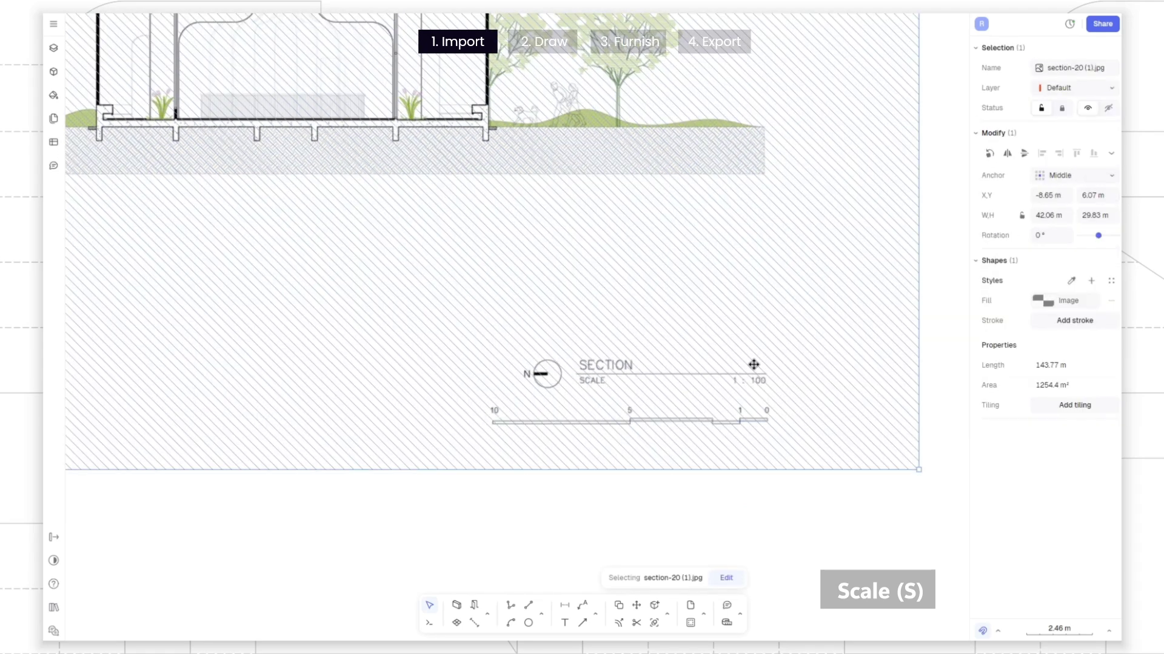
Step: Set the section image's opacity to 50% and turn it greyscale with the image filters
{"action": "left_click", "coordinate": [1068, 305]}
{"action": "type", "text": "50"}
{"action": "key", "text": "Return"}
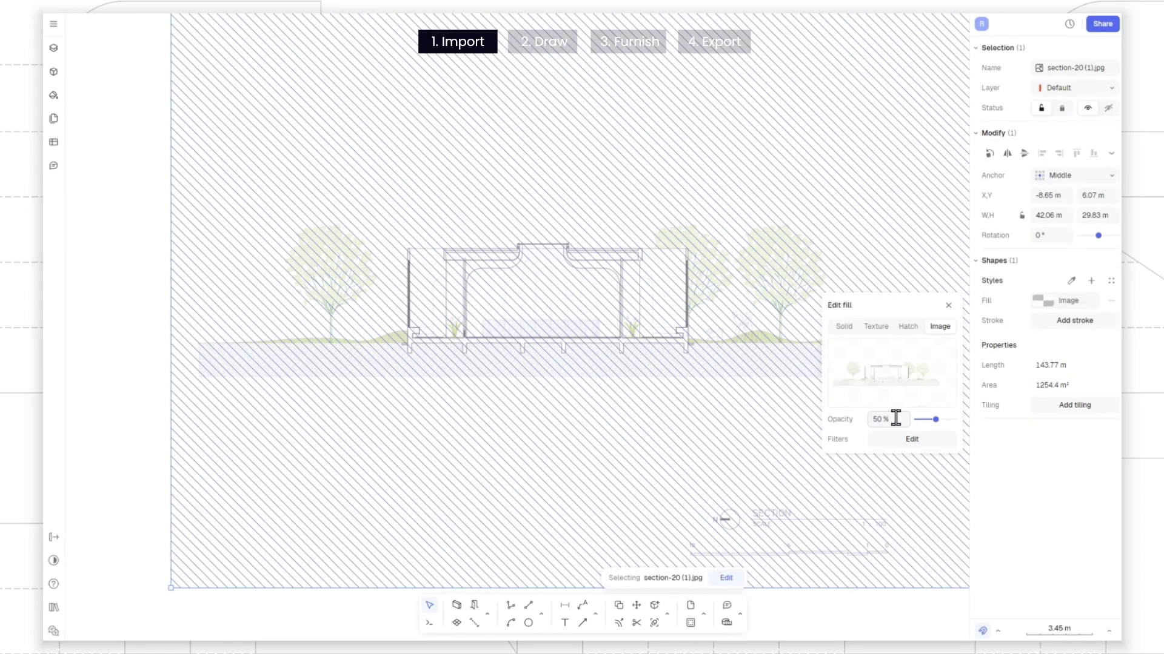
{"action": "left_click", "coordinate": [892, 441]}
{"action": "left_click", "coordinate": [142, 353]}
{"action": "left_click", "coordinate": [242, 331]}
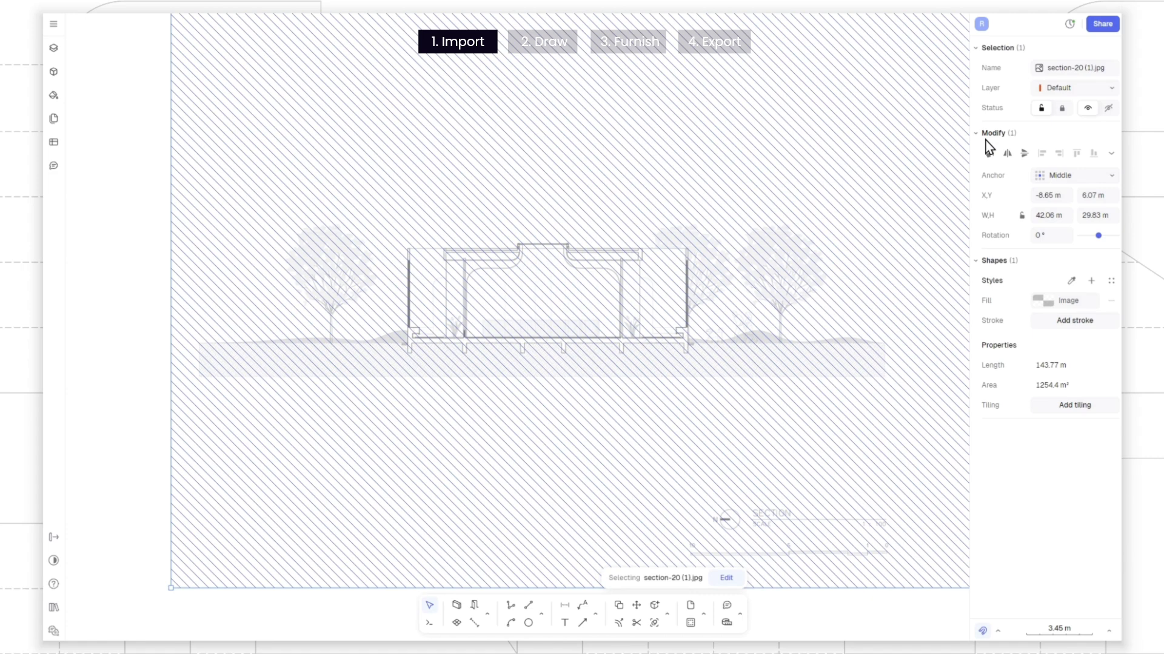
Step: Lock the section image and add an active layer named Guides
{"action": "left_click", "coordinate": [1061, 108]}
{"action": "middle_click_drag", "start_coordinate": [750, 208], "coordinate": [748, 236]}
{"action": "left_click", "coordinate": [53, 48]}
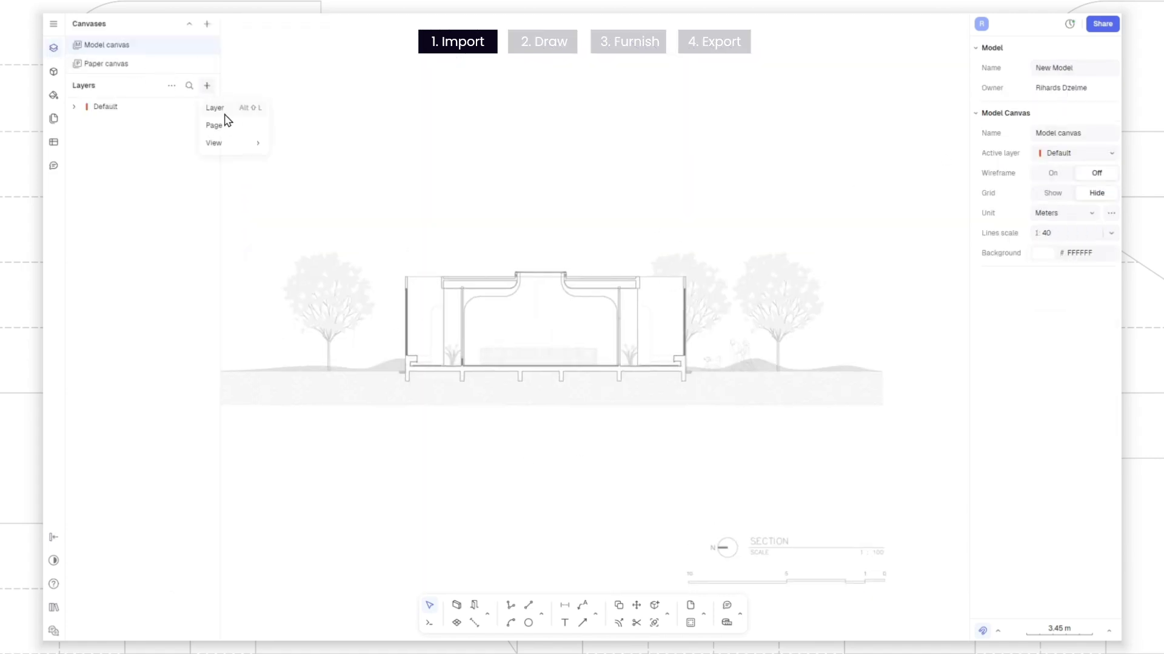
{"action": "left_click", "coordinate": [226, 115]}
{"action": "left_click", "coordinate": [164, 112]}
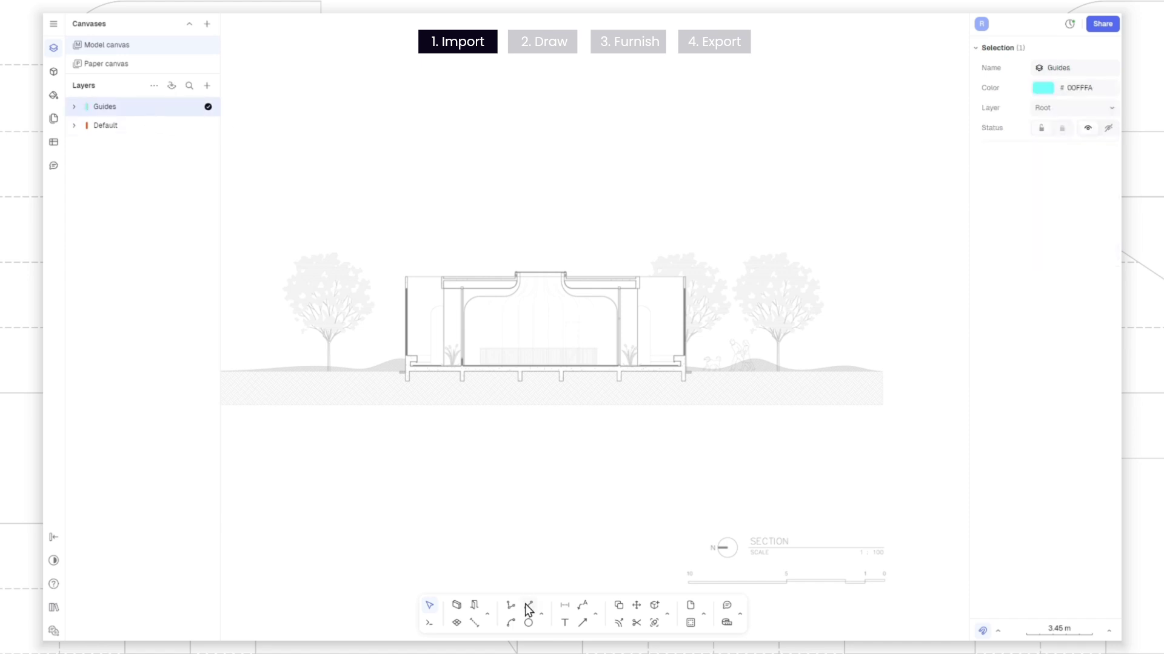
Step: Draw a horizontal guide line about 15.93 m long along the underside of the foundations
{"action": "left_click", "coordinate": [528, 606]}
{"action": "scroll", "coordinate": [406, 365], "scroll_direction": "up", "scroll_amount": 8}
{"action": "middle_click_drag", "start_coordinate": [475, 371], "coordinate": [362, 362]}
{"action": "scroll", "coordinate": [308, 362], "scroll_direction": "down", "scroll_amount": 3}
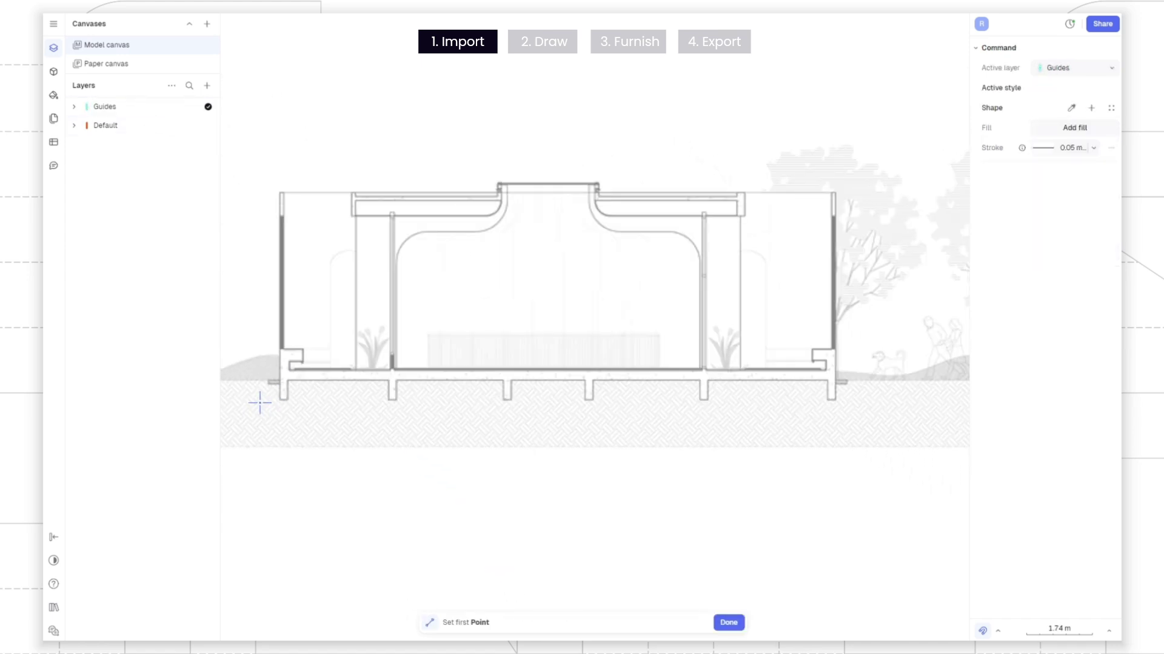
{"action": "left_click", "coordinate": [254, 400]}
{"action": "left_click", "coordinate": [873, 400]}
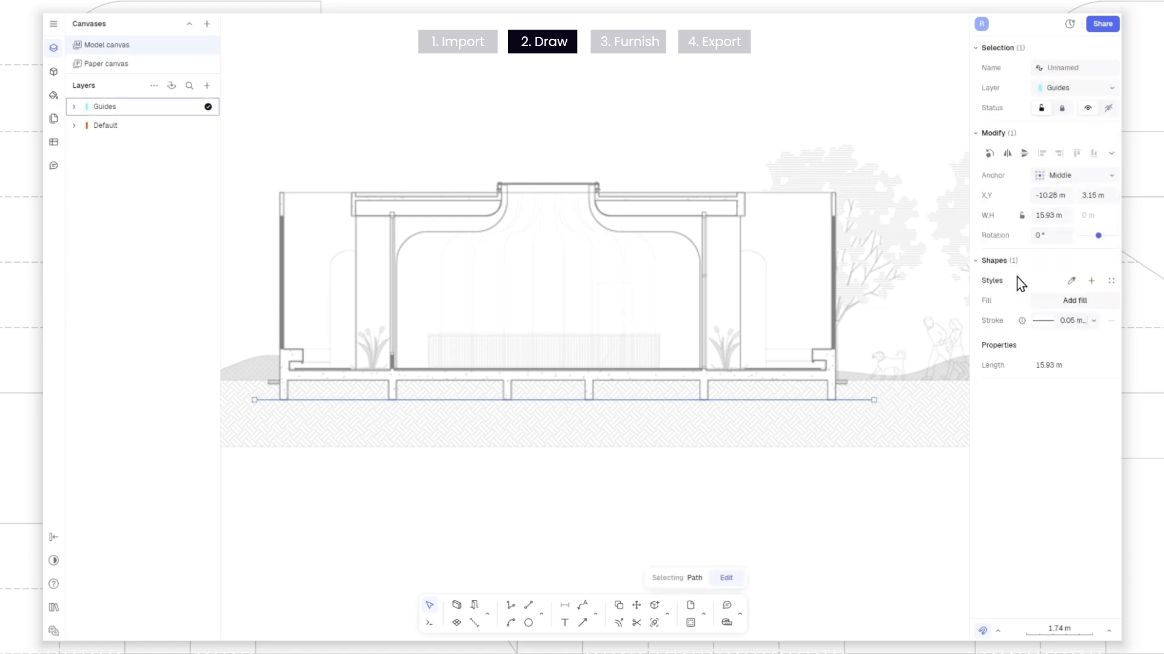
Step: Set the guide line's stroke colour to 00FFFA and save it as a style named Guides
{"action": "left_click", "coordinate": [1051, 324]}
{"action": "type", "text": "00FFFA"}
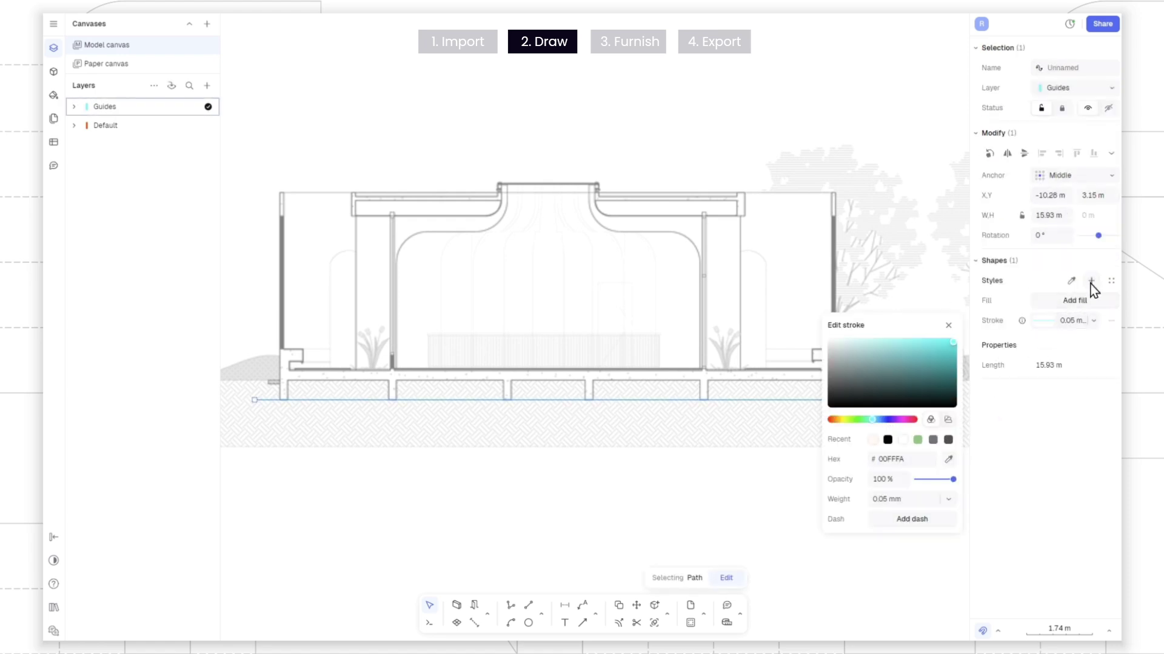
{"action": "left_click", "coordinate": [1091, 282]}
{"action": "left_click", "coordinate": [758, 418]}
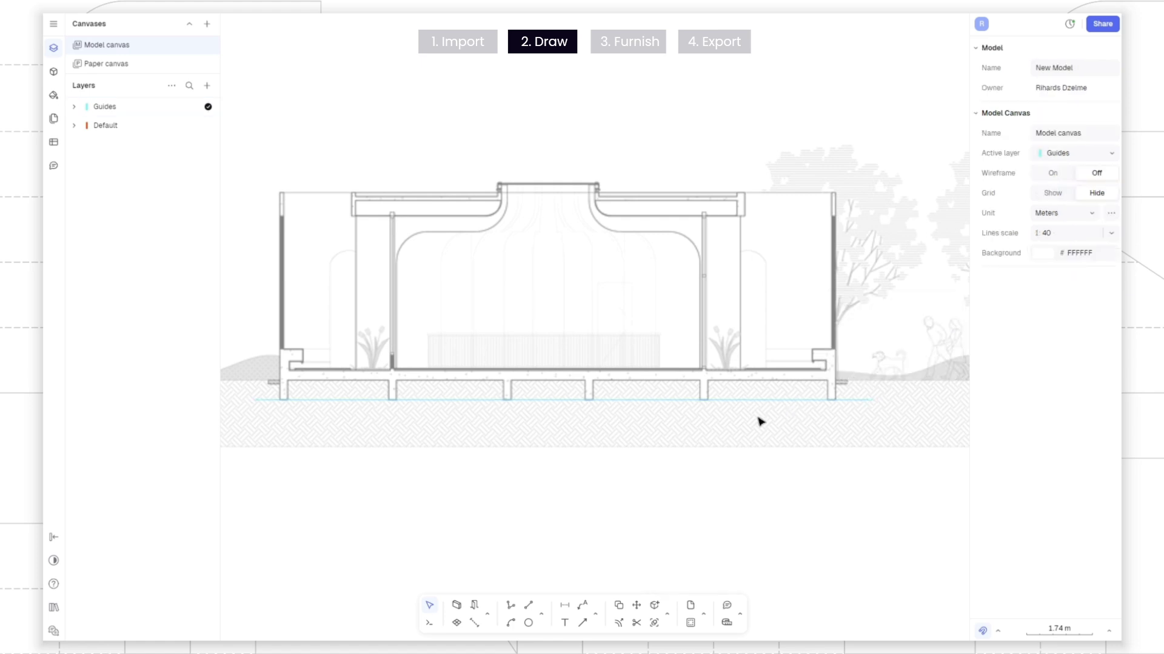
Step: Copy the horizontal guide line upward to the slab, floor and ledge levels of the traced section
{"action": "scroll", "coordinate": [261, 396], "scroll_direction": "up", "scroll_amount": 3}
{"action": "middle_click_drag", "start_coordinate": [260, 396], "coordinate": [373, 399]}
{"action": "scroll", "coordinate": [374, 400], "scroll_direction": "up", "scroll_amount": 3}
{"action": "left_click", "coordinate": [415, 407]}
{"action": "key", "text": "c"}
{"action": "left_click", "coordinate": [417, 408]}
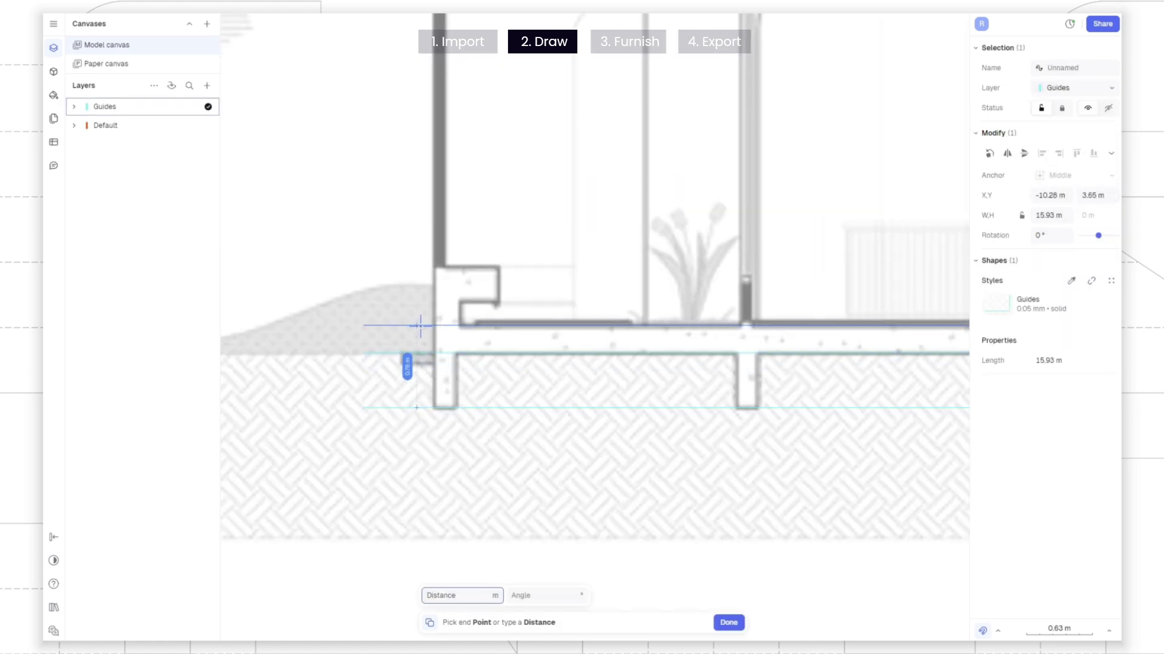
{"action": "scroll", "coordinate": [415, 290], "scroll_direction": "down", "scroll_amount": 4}
{"action": "left_click", "coordinate": [396, 261]}
{"action": "scroll", "coordinate": [395, 233], "scroll_direction": "up", "scroll_amount": 3}
{"action": "left_click", "coordinate": [395, 232]}
{"action": "scroll", "coordinate": [395, 233], "scroll_direction": "down", "scroll_amount": 3}
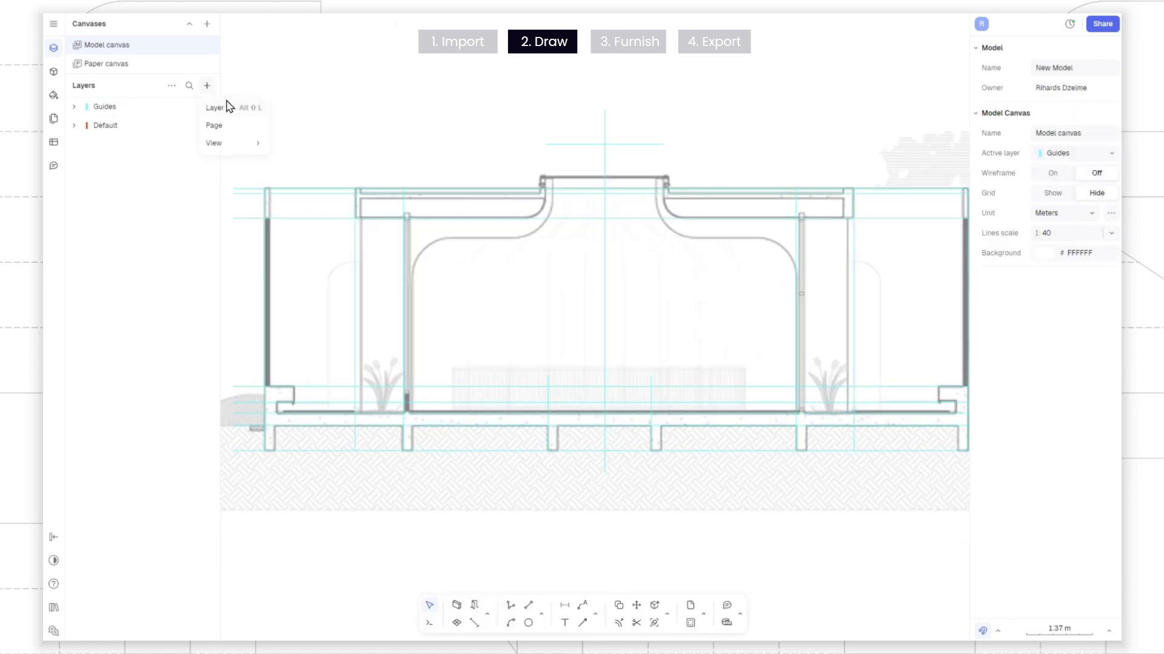
Step: Add a layer named Walls and reorder the layers to Default, Guides, Walls
{"action": "left_click", "coordinate": [229, 108]}
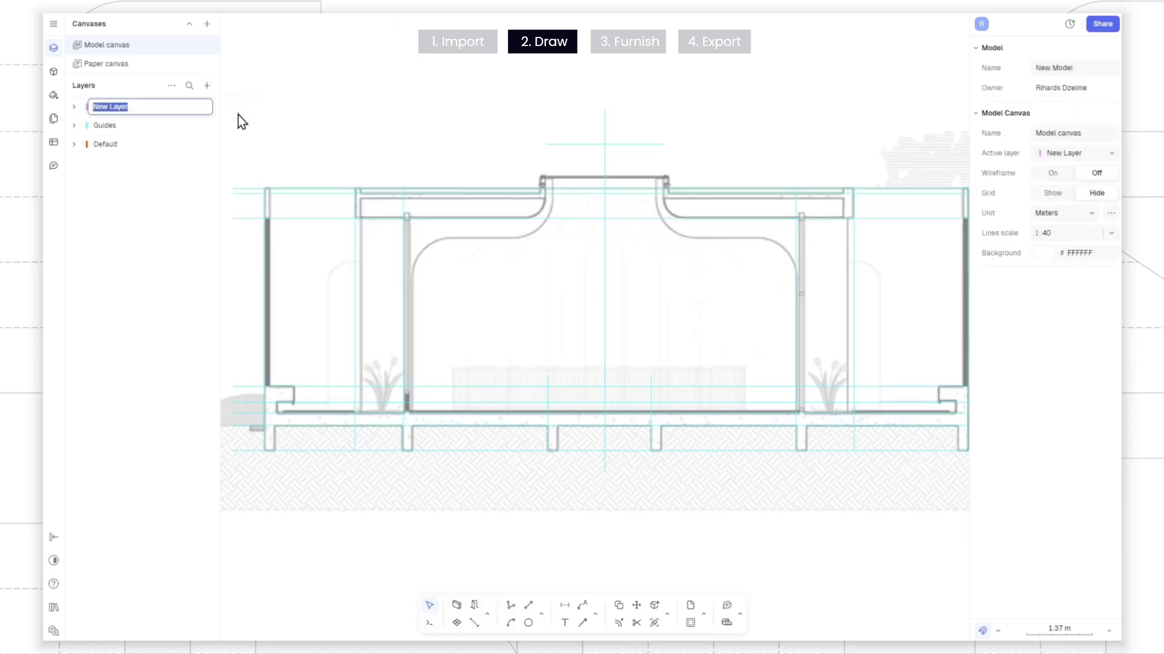
{"action": "type", "text": "Walls"}
{"action": "key", "text": "Return"}
{"action": "left_click", "coordinate": [114, 145]}
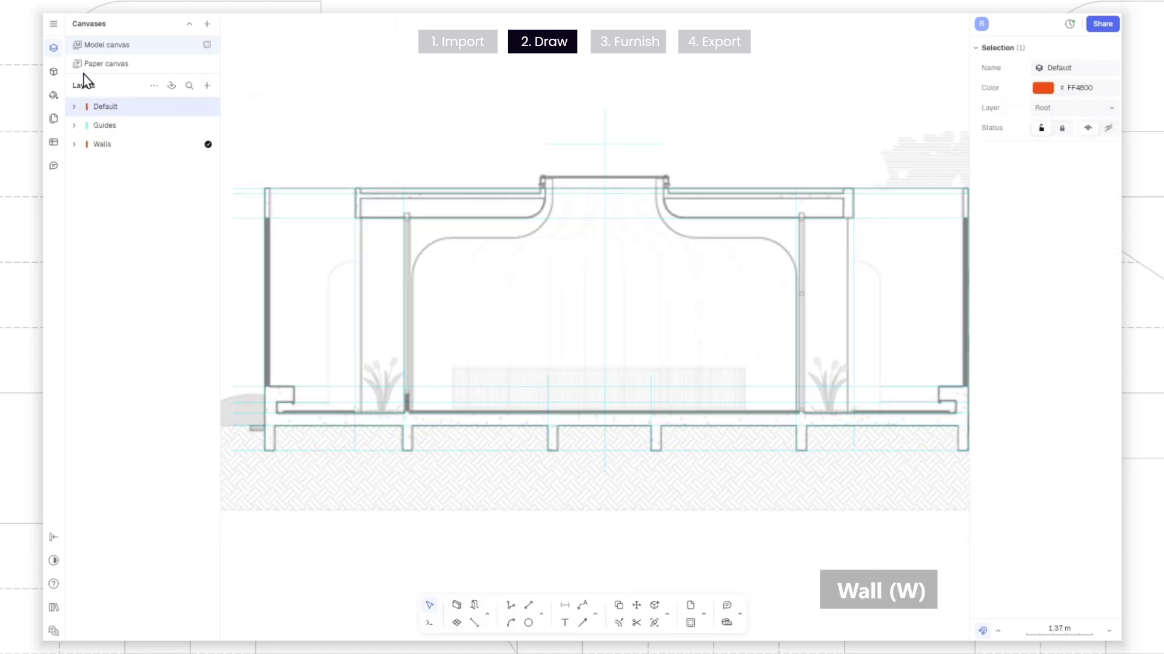
{"action": "left_click", "coordinate": [53, 46]}
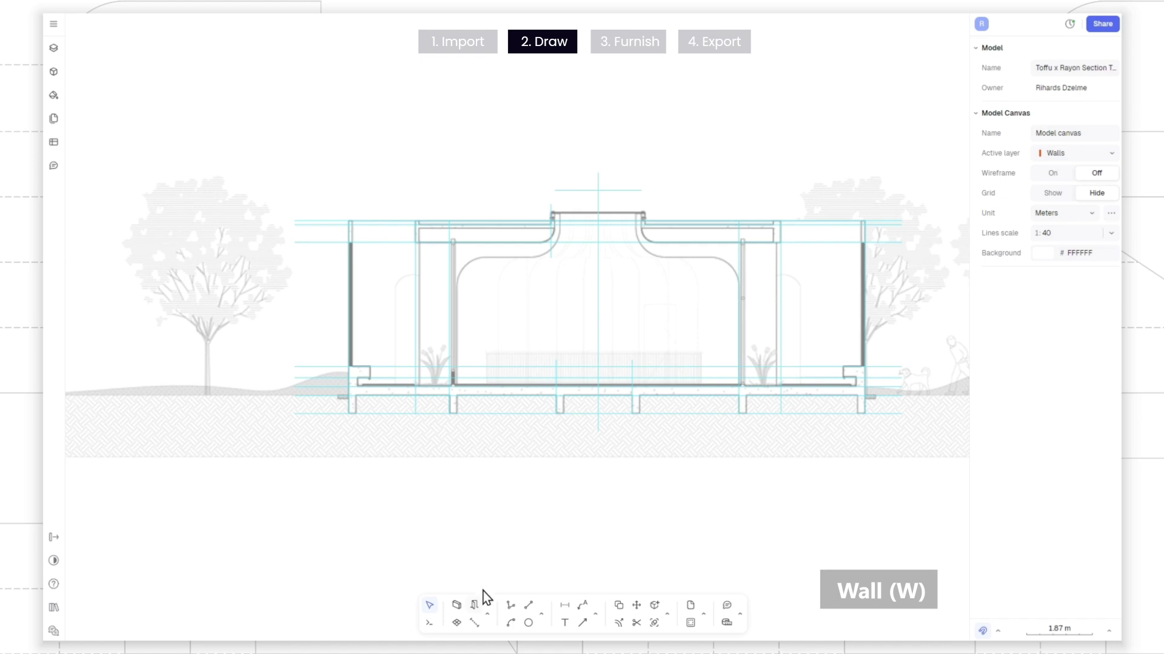
Step: Draw the left outer foundation wall in Wall style 02, about 1.3 m high, from footing base to ledge top
{"action": "left_click", "coordinate": [456, 605]}
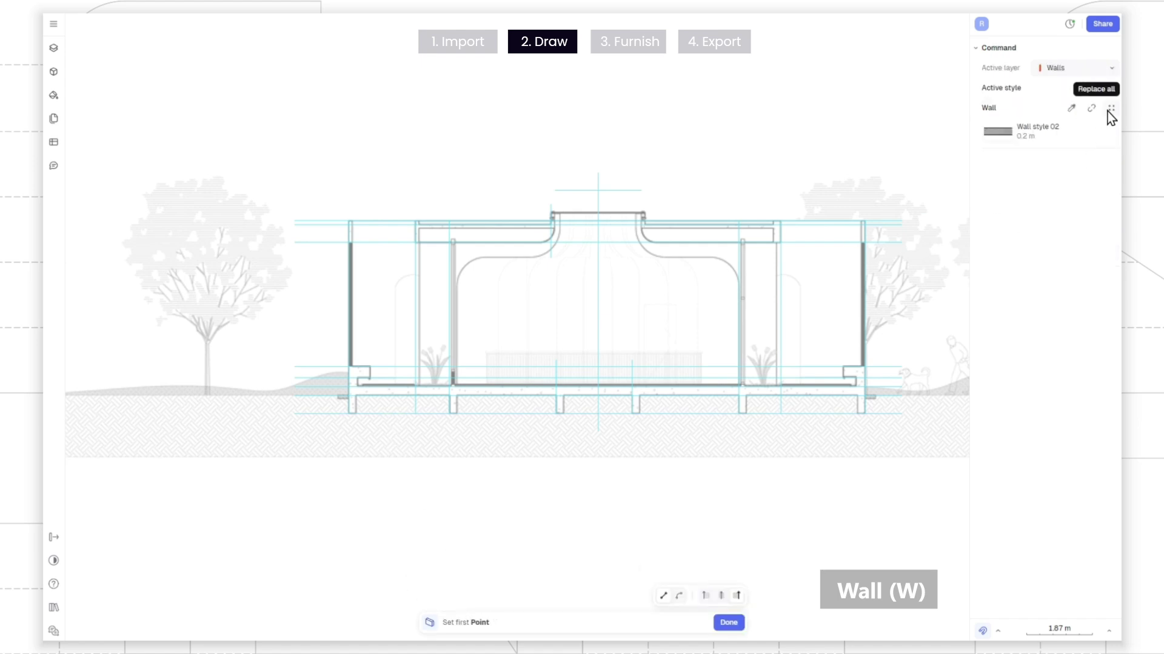
{"action": "left_click", "coordinate": [1047, 138]}
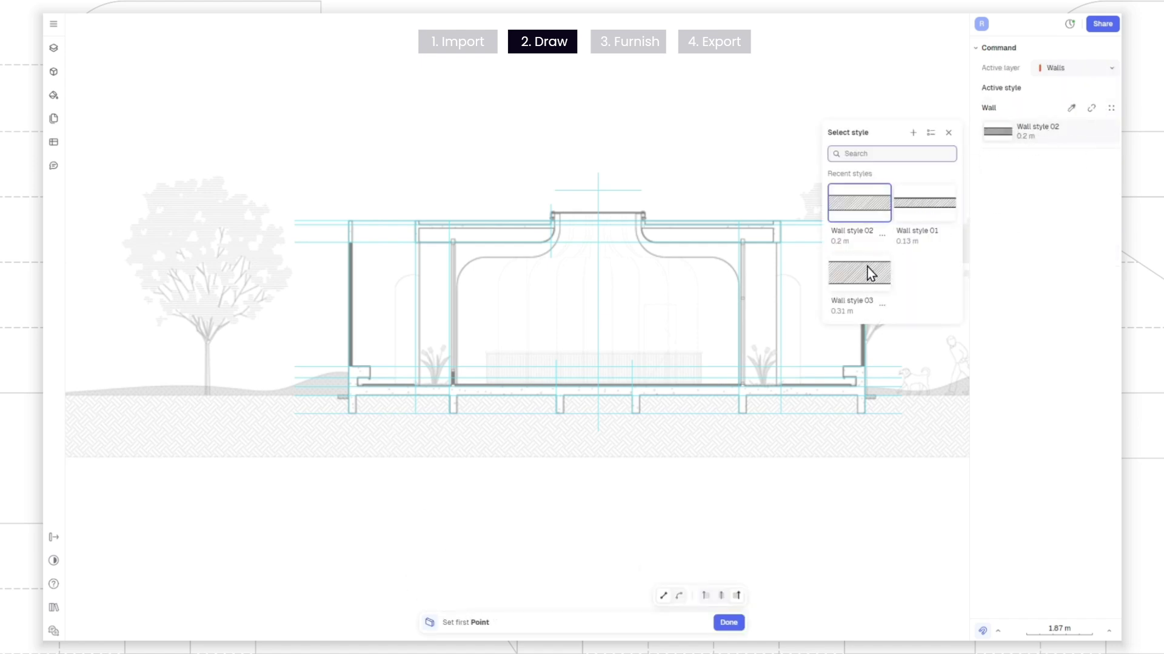
{"action": "left_click", "coordinate": [858, 231]}
{"action": "scroll", "coordinate": [349, 427], "scroll_direction": "up", "scroll_amount": 5}
{"action": "left_click", "coordinate": [334, 377]}
{"action": "left_click", "coordinate": [333, 246]}
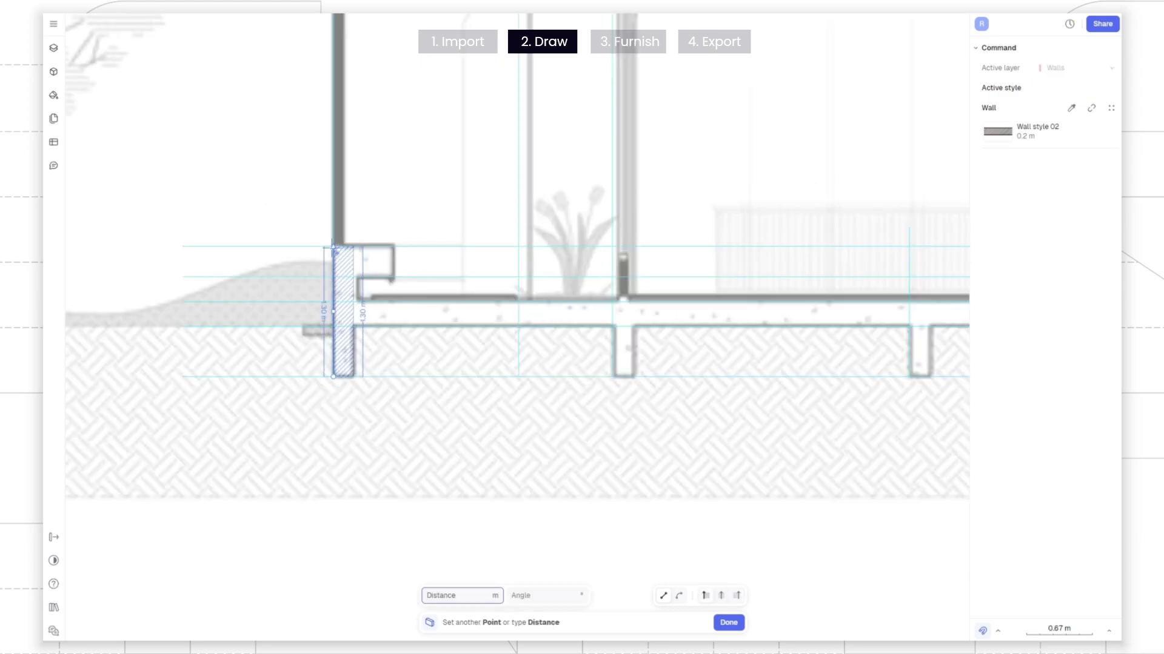
{"action": "key", "text": "Return"}
Step: Draw the floor slab in Wall style 02 from the left outer wall across to the right side of the building
{"action": "key", "text": "Return"}
{"action": "left_click", "coordinate": [334, 301]}
{"action": "scroll", "coordinate": [921, 328], "scroll_direction": "down", "scroll_amount": 3}
{"action": "mouse_move", "coordinate": [952, 329]}
{"action": "middle_mouse_down"}
{"action": "mouse_move", "coordinate": [221, 291]}
{"action": "mouse_move", "coordinate": [706, 323]}
{"action": "middle_mouse_up"}
{"action": "left_click", "coordinate": [770, 271]}
{"action": "key", "text": "Return"}
Step: Draw the footing below the left inner partition in Wall style 02, from the base guide up into the slab
{"action": "scroll", "coordinate": [439, 339], "scroll_direction": "up", "scroll_amount": 5}
{"action": "key", "text": "Return"}
{"action": "left_click", "coordinate": [468, 353]}
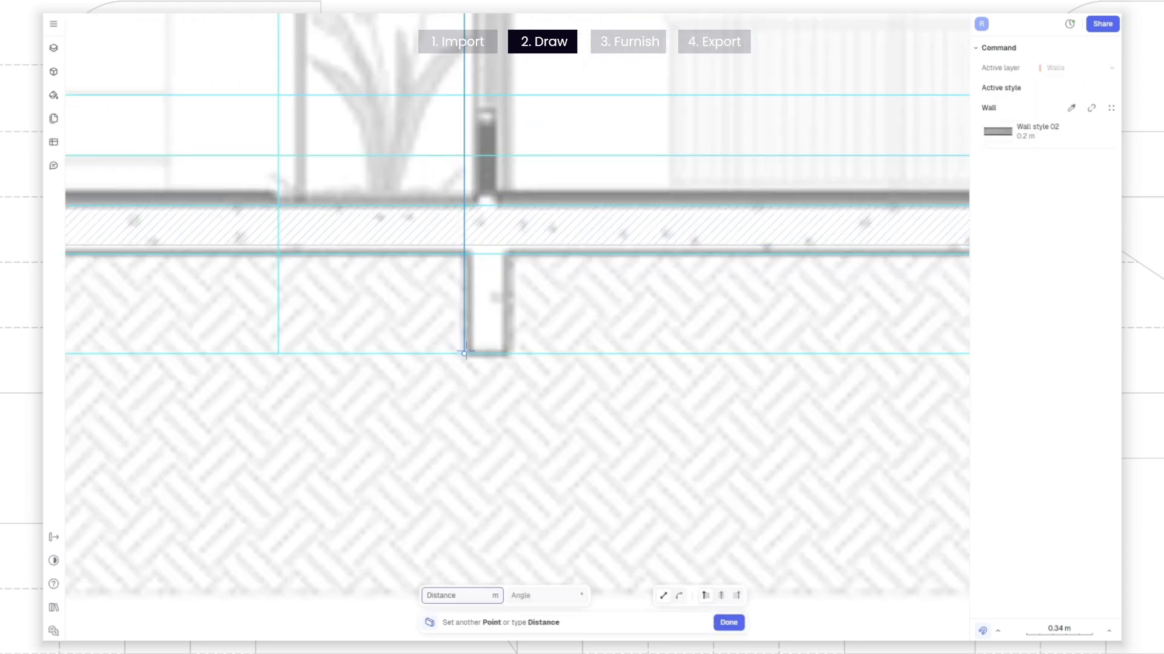
{"action": "left_click", "coordinate": [466, 230]}
{"action": "scroll", "coordinate": [465, 233], "scroll_direction": "down", "scroll_amount": 3}
{"action": "key", "text": "Return"}
Step: Draw the remaining inner footings under the floor slab in Wall style 02, from the base guide up to the slab
{"action": "middle_click_drag", "start_coordinate": [712, 252], "coordinate": [587, 262]}
{"action": "key", "text": "Return"}
{"action": "left_click", "coordinate": [640, 305]}
{"action": "left_click", "coordinate": [641, 241]}
{"action": "key", "text": "Return"}
{"action": "key", "text": "Return"}
{"action": "left_click", "coordinate": [679, 303]}
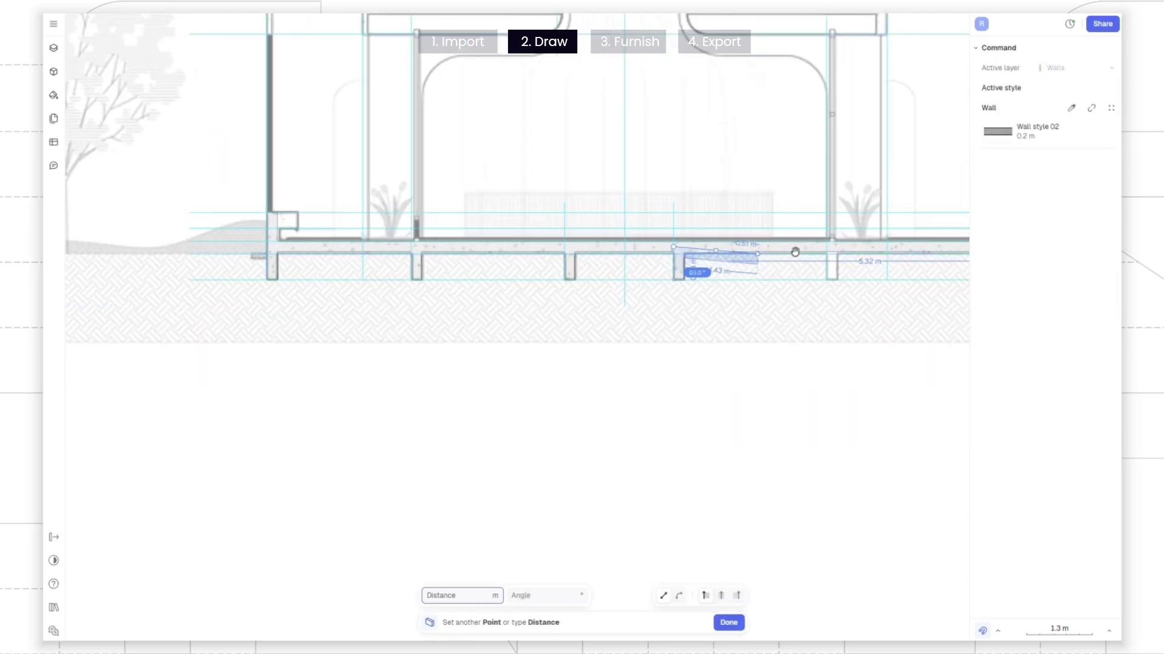
{"action": "left_click", "coordinate": [689, 291]}
{"action": "left_click", "coordinate": [689, 241]}
{"action": "key", "text": "Return"}
Step: Draw the right outer foundation wall in Wall style 02, about 1.3 m high, up to the ledge-top guide
{"action": "scroll", "coordinate": [694, 242], "scroll_direction": "down", "scroll_amount": 4}
{"action": "scroll", "coordinate": [830, 249], "scroll_direction": "up", "scroll_amount": 5}
{"action": "key", "text": "Return"}
{"action": "left_click", "coordinate": [756, 312]}
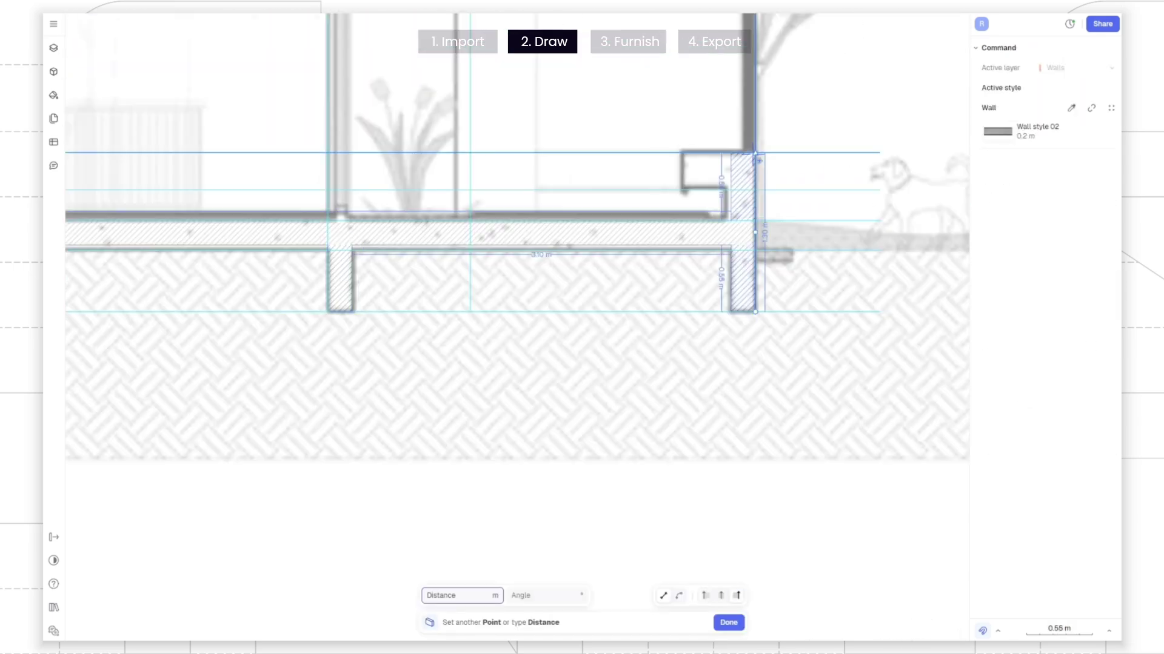
{"action": "left_click", "coordinate": [755, 153]}
{"action": "key", "text": "Return"}
Step: Draw the ledge projecting inward from the top of the left foundation wall in Wall style 03
{"action": "key", "text": "Return"}
{"action": "left_click", "coordinate": [727, 182]}
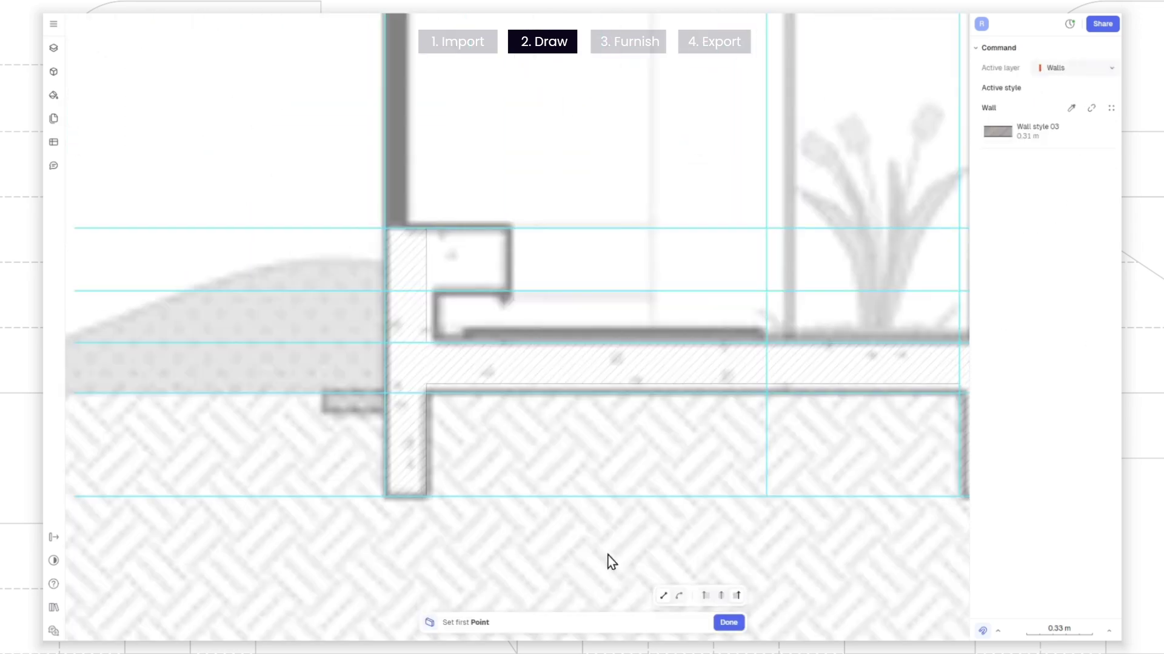
{"action": "left_click", "coordinate": [427, 229]}
{"action": "left_click", "coordinate": [511, 228]}
{"action": "key", "text": "Return"}
{"action": "key", "text": "Escape"}
Step: Draw the left roof slab in Wall style 01, ending at the vertical guide beside the skylight
{"action": "scroll", "coordinate": [515, 230], "scroll_direction": "down", "scroll_amount": 5}
{"action": "mouse_move", "coordinate": [515, 230]}
{"action": "middle_mouse_down"}
{"action": "mouse_move", "coordinate": [442, 279]}
{"action": "mouse_move", "coordinate": [464, 347]}
{"action": "middle_mouse_up"}
{"action": "key", "text": "w"}
{"action": "scroll", "coordinate": [434, 333], "scroll_direction": "up", "scroll_amount": 5}
{"action": "left_click", "coordinate": [428, 246]}
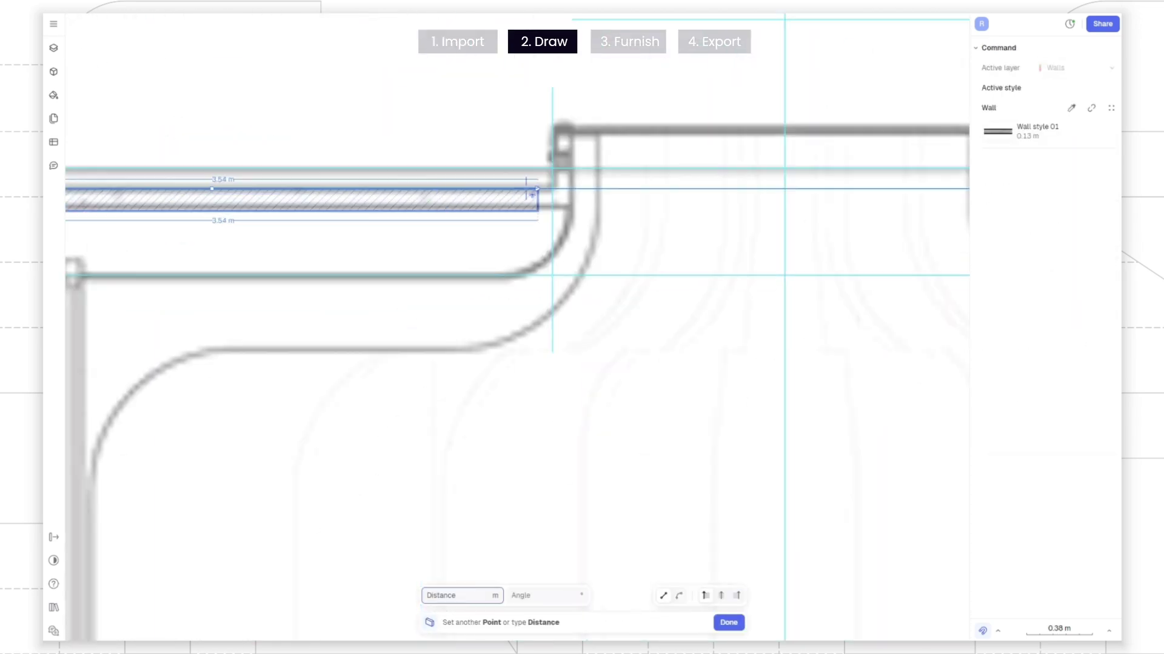
{"action": "left_click", "coordinate": [552, 189]}
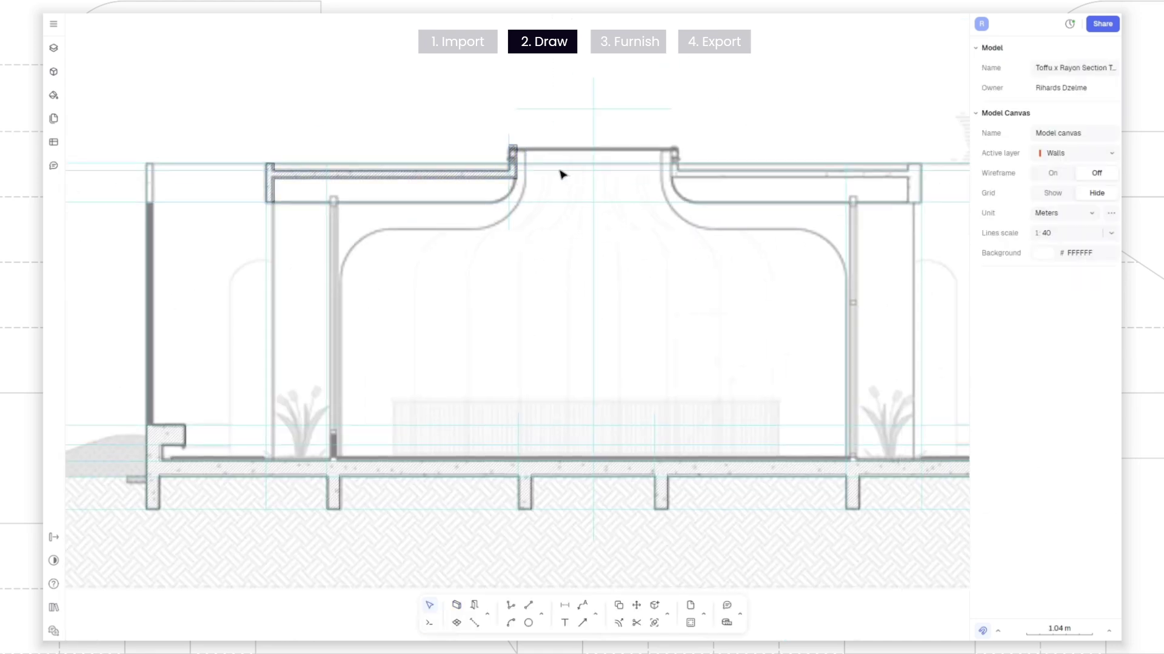
Step: Start drawing a wall for the right roof slab
{"action": "scroll", "coordinate": [444, 174], "scroll_direction": "up", "scroll_amount": 5}
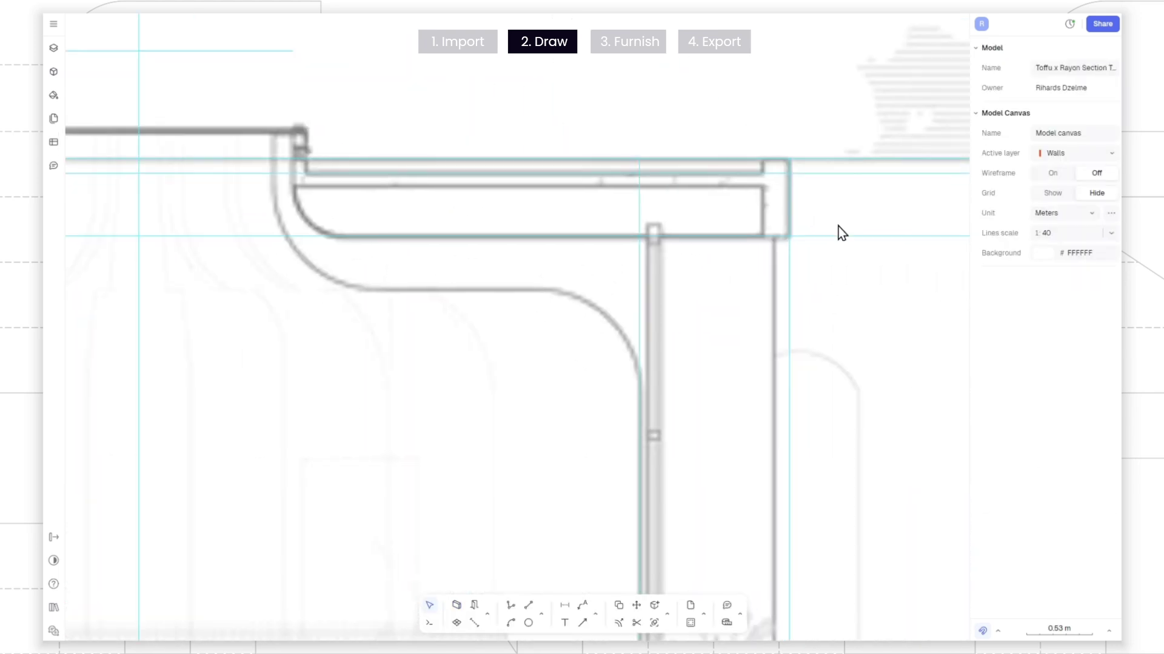
{"action": "key", "text": "w"}
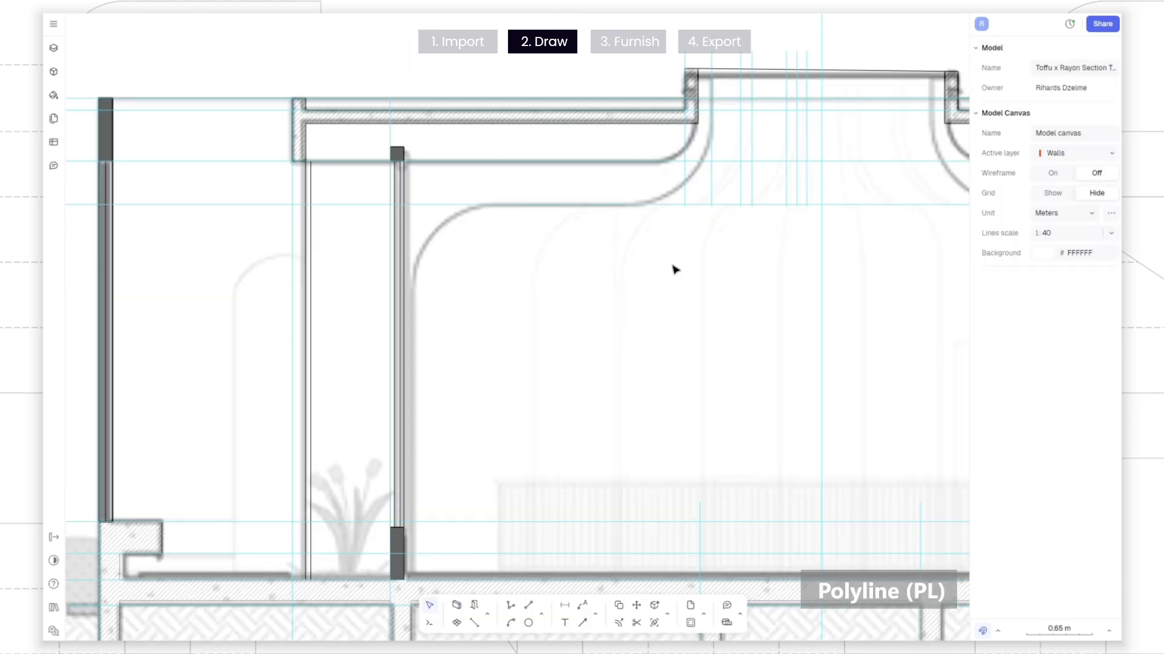
Step: Draw the left vault outline as a polyline from the floor slab up, across and up to the skylight, about 2.87 m wide and 4.89 m high
{"action": "scroll", "coordinate": [672, 268], "scroll_direction": "down", "scroll_amount": 2}
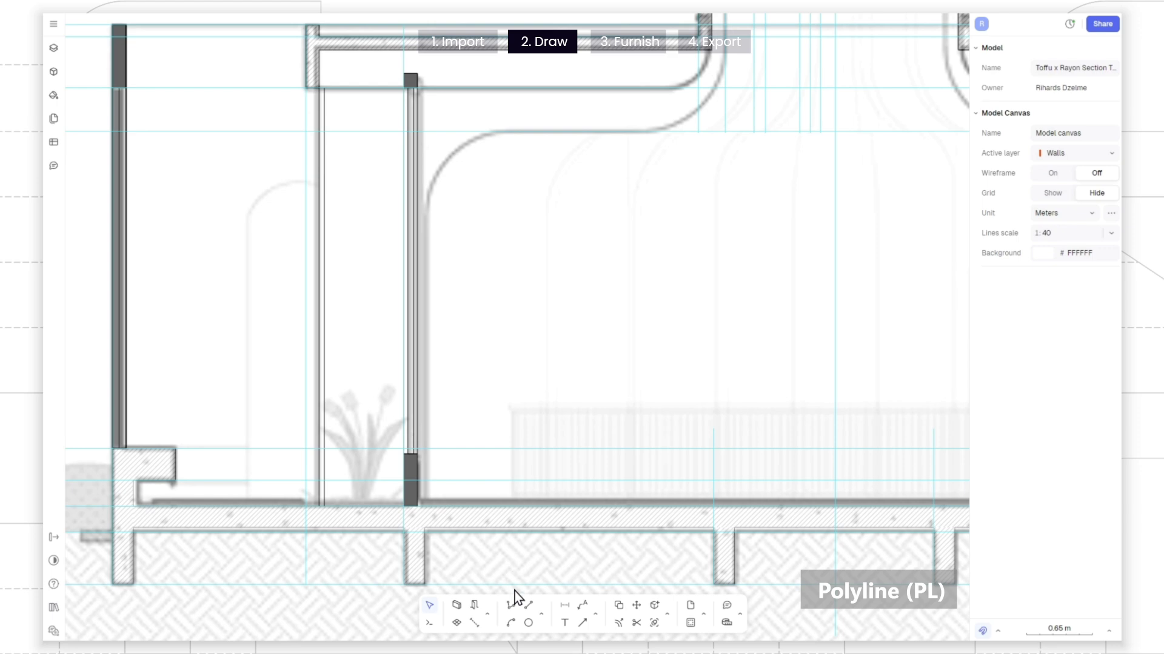
{"action": "left_click", "coordinate": [505, 607]}
{"action": "scroll", "coordinate": [413, 484], "scroll_direction": "up", "scroll_amount": 4}
{"action": "left_click", "coordinate": [434, 515]}
{"action": "scroll", "coordinate": [434, 515], "scroll_direction": "down", "scroll_amount": 5}
{"action": "scroll", "coordinate": [469, 228], "scroll_direction": "up", "scroll_amount": 2}
{"action": "left_click", "coordinate": [426, 171]}
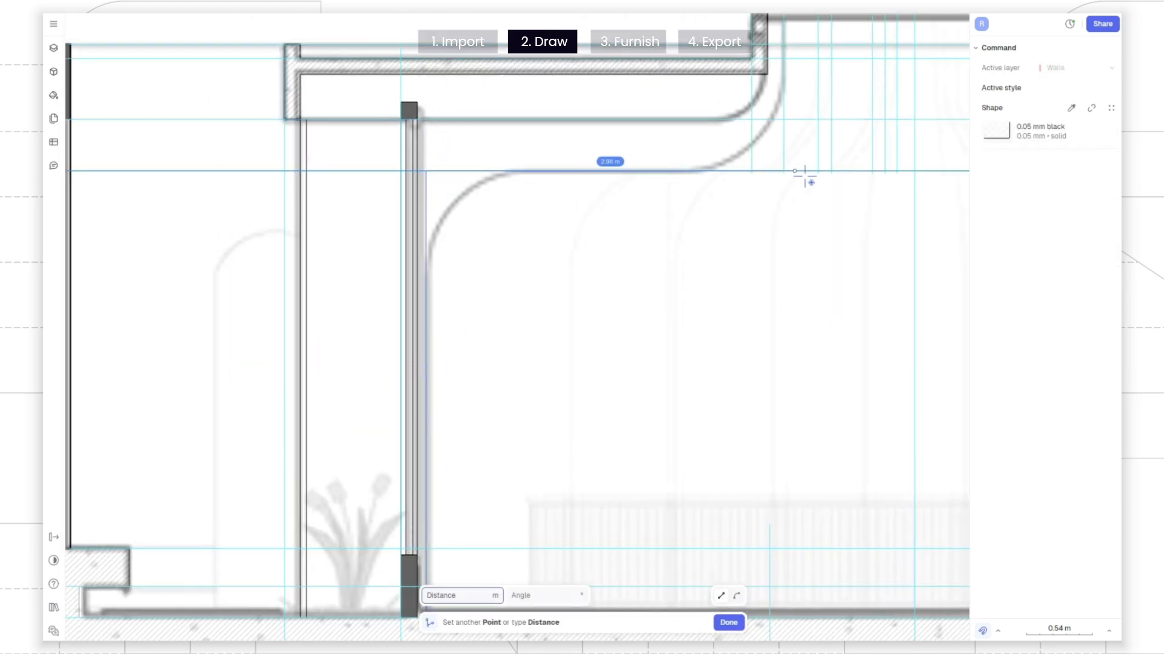
{"action": "middle_click_drag", "start_coordinate": [836, 18], "coordinate": [758, 80]}
{"action": "left_click", "coordinate": [683, 97]}
{"action": "key", "text": "Return"}
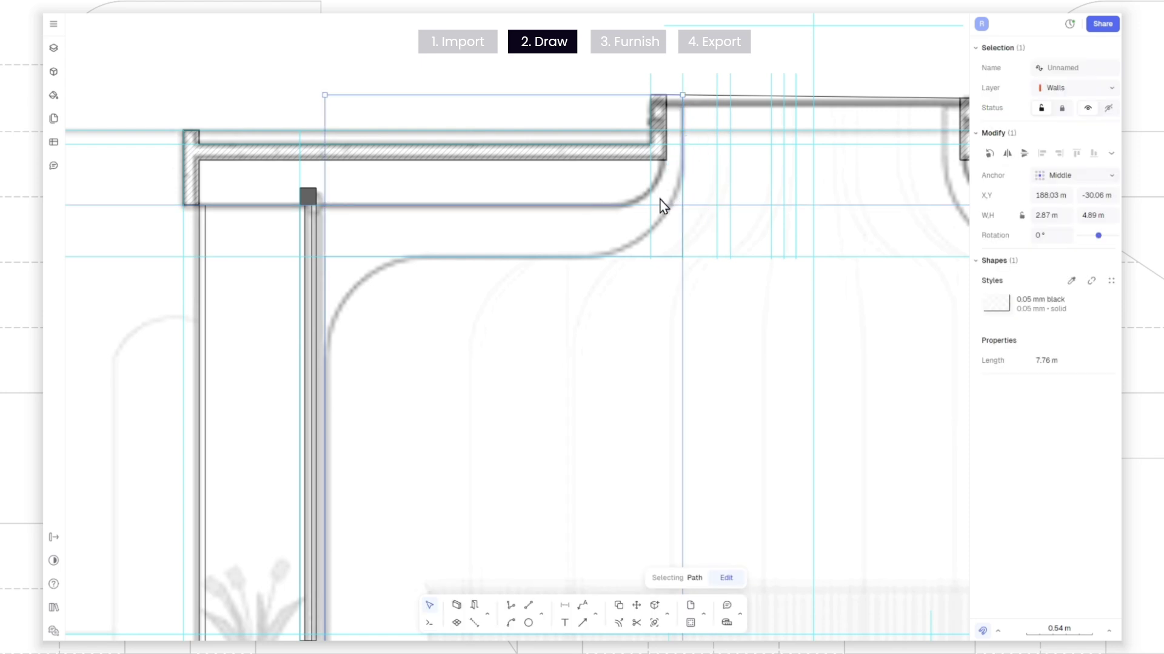
Step: Hide the Guides layer
{"action": "scroll", "coordinate": [447, 260], "scroll_direction": "up", "scroll_amount": 3}
{"action": "scroll", "coordinate": [497, 259], "scroll_direction": "down", "scroll_amount": 3}
{"action": "left_click", "coordinate": [583, 307]}
{"action": "left_click", "coordinate": [53, 48]}
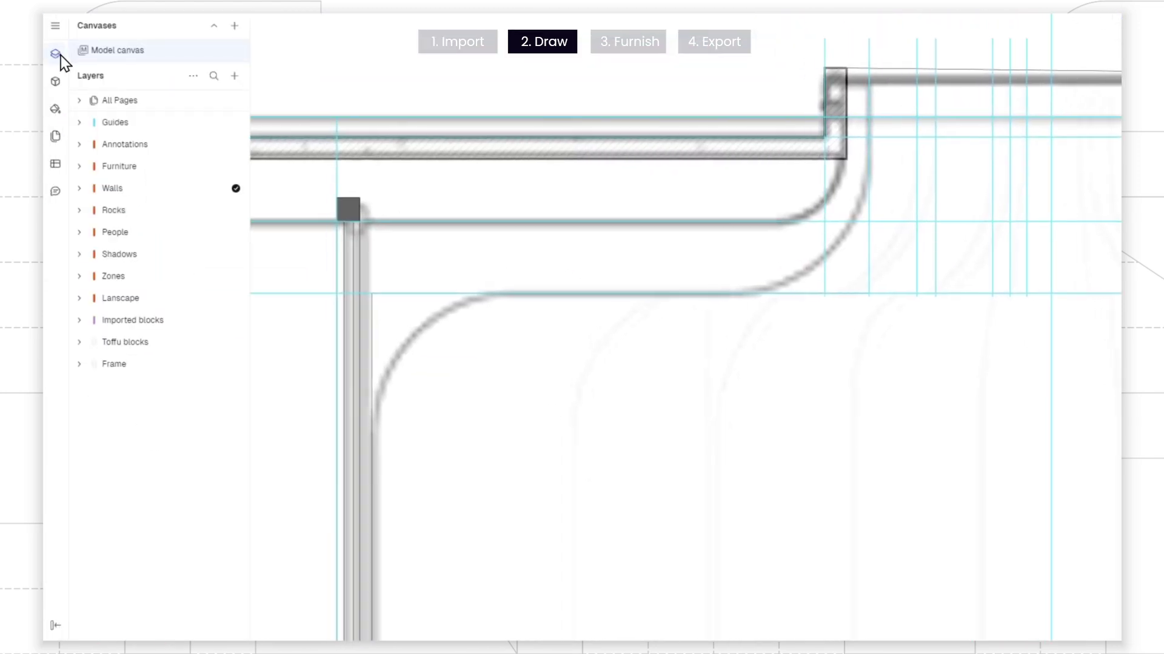
{"action": "left_click", "coordinate": [205, 123]}
{"action": "left_click", "coordinate": [53, 52]}
Step: Fillet both corners of the left vault outline with a radius of about 0.8 m, following the traced curves
{"action": "left_click", "coordinate": [719, 294]}
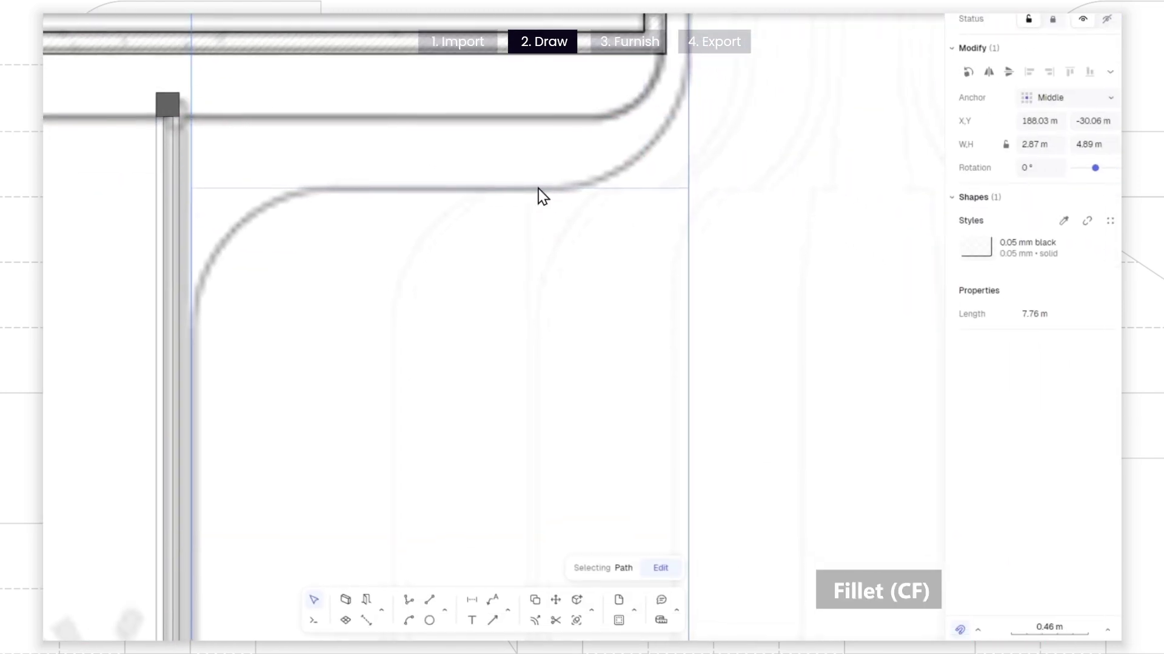
{"action": "left_click", "coordinate": [592, 610]}
{"action": "left_click", "coordinate": [725, 430]}
{"action": "scroll", "coordinate": [389, 216], "scroll_direction": "up", "scroll_amount": 3}
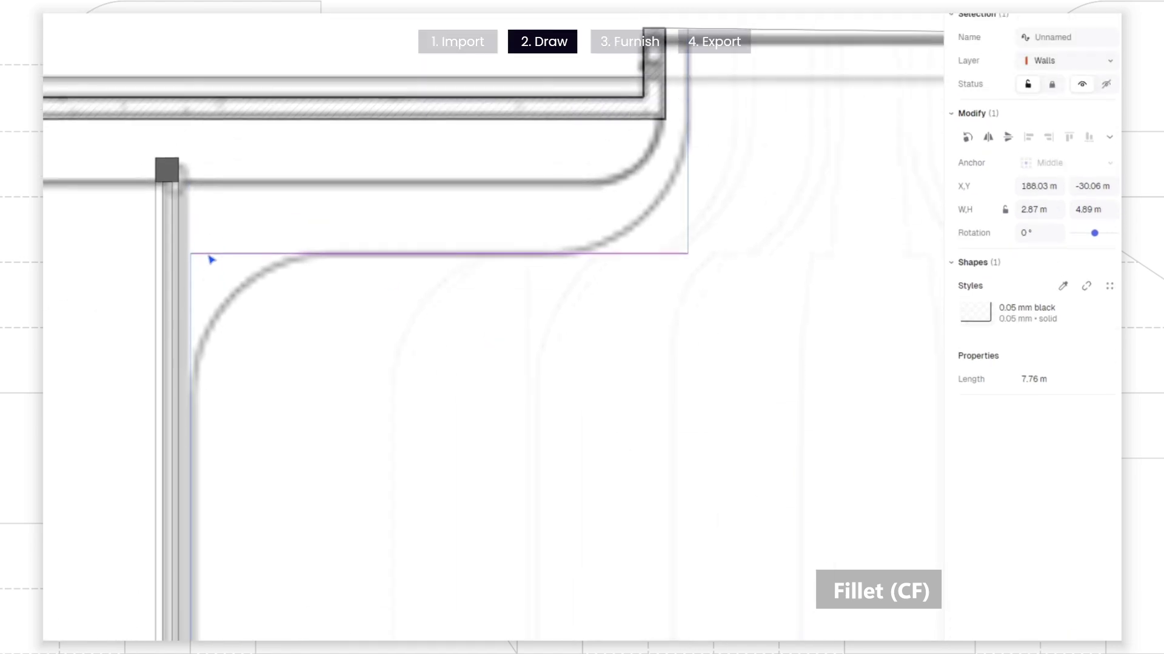
{"action": "left_click", "coordinate": [252, 325]}
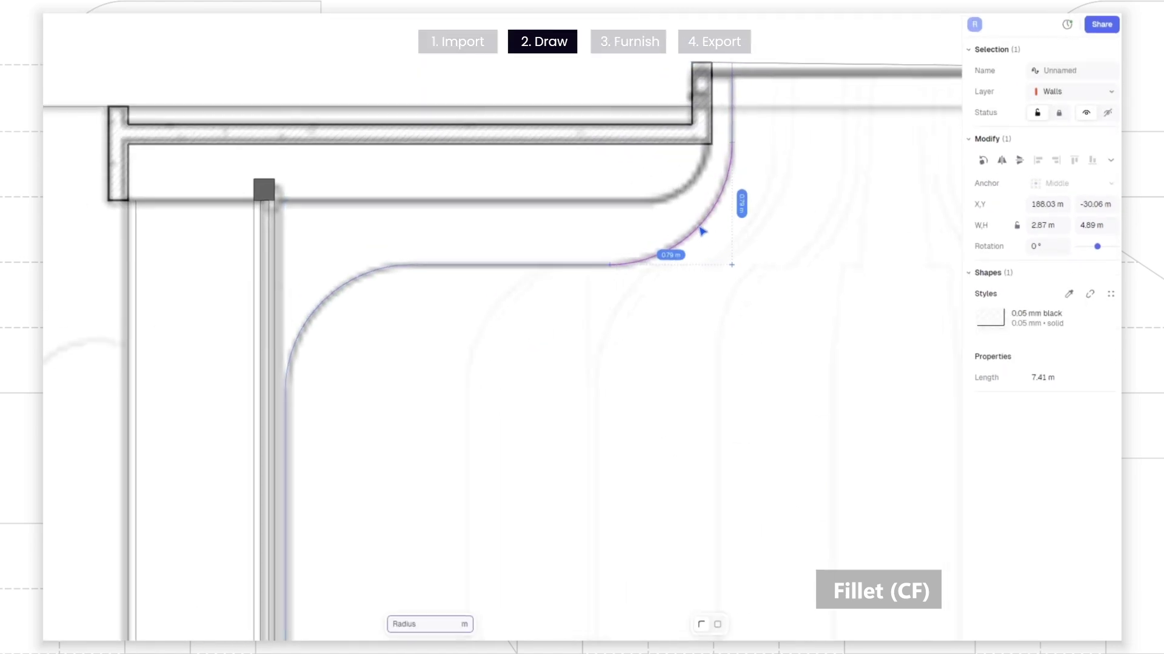
{"action": "left_click", "coordinate": [719, 219]}
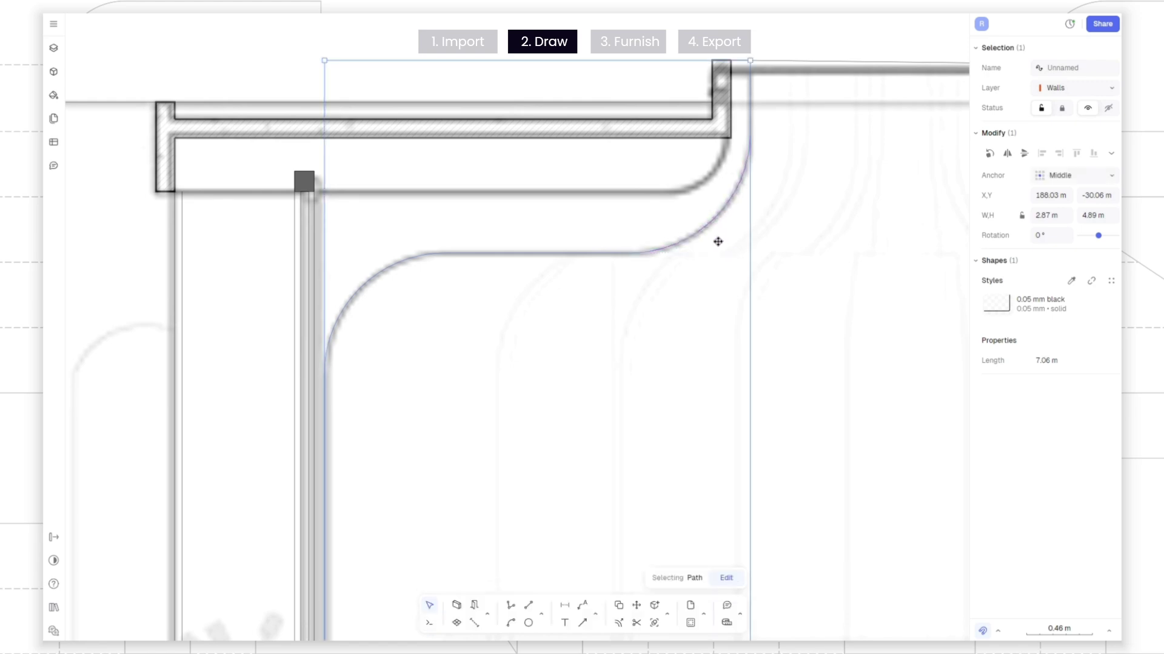
{"action": "scroll", "coordinate": [654, 263], "scroll_direction": "down", "scroll_amount": 3, "text": "ctrl"}
{"action": "scroll", "coordinate": [654, 263], "scroll_direction": "right", "scroll_amount": 2}
{"action": "left_click", "coordinate": [653, 262]}
{"action": "left_click", "coordinate": [531, 235]}
Step: Draw the first inner rib as a polyline from the floor slab to the vault's horizontal edge and along it, about 0.69 m wide and 3.59 m high
{"action": "scroll", "coordinate": [480, 262], "scroll_direction": "down", "scroll_amount": 1}
{"action": "scroll", "coordinate": [486, 263], "scroll_direction": "down", "scroll_amount": 3}
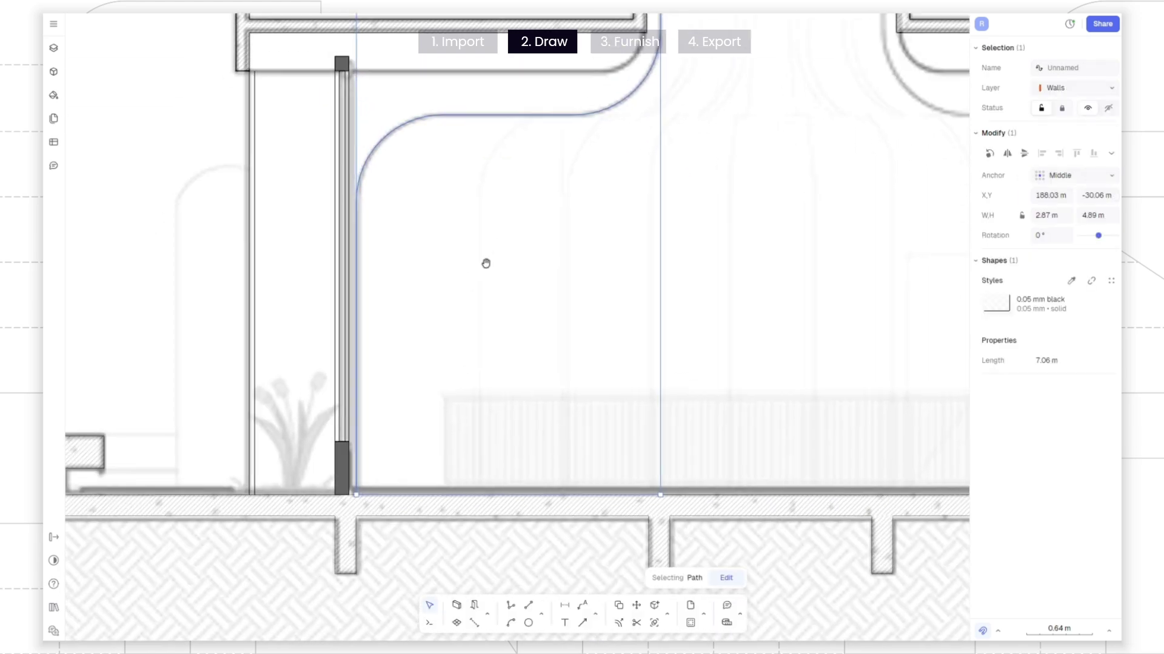
{"action": "scroll", "coordinate": [579, 124], "scroll_direction": "up", "scroll_amount": 1}
{"action": "key", "text": "Escape"}
{"action": "scroll", "coordinate": [476, 500], "scroll_direction": "up", "scroll_amount": 3, "text": "ctrl"}
{"action": "left_click", "coordinate": [511, 606]}
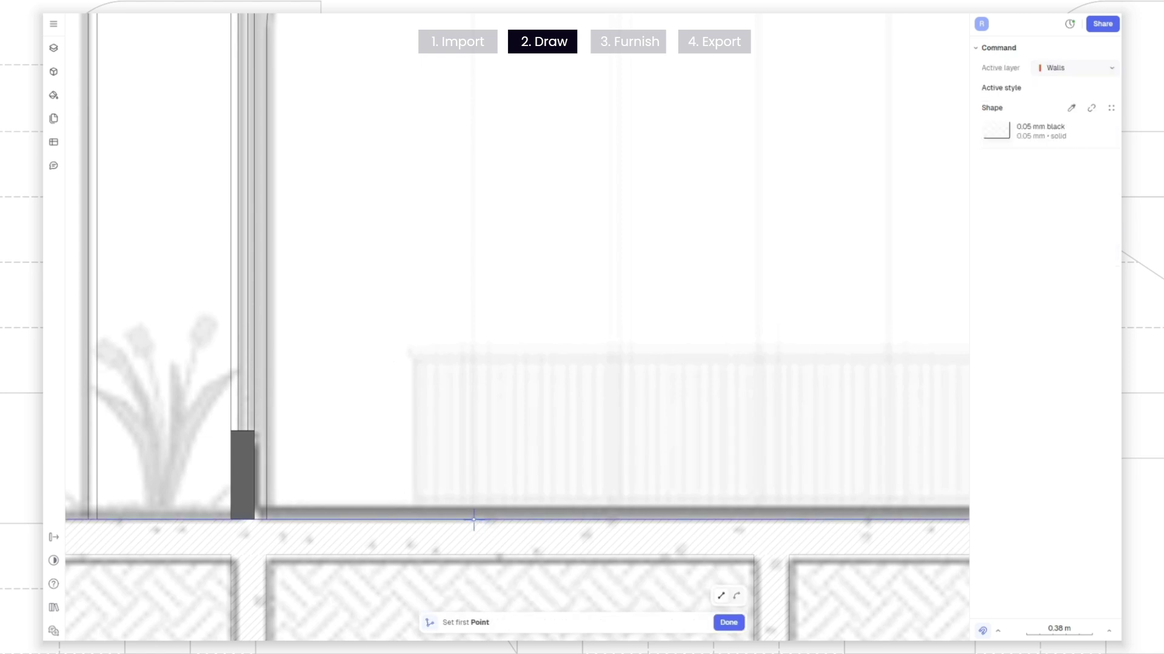
{"action": "left_click", "coordinate": [474, 519]}
{"action": "scroll", "coordinate": [474, 520], "scroll_direction": "down", "scroll_amount": 2, "text": "ctrl"}
{"action": "left_click", "coordinate": [553, 69]}
{"action": "key", "text": "Return"}
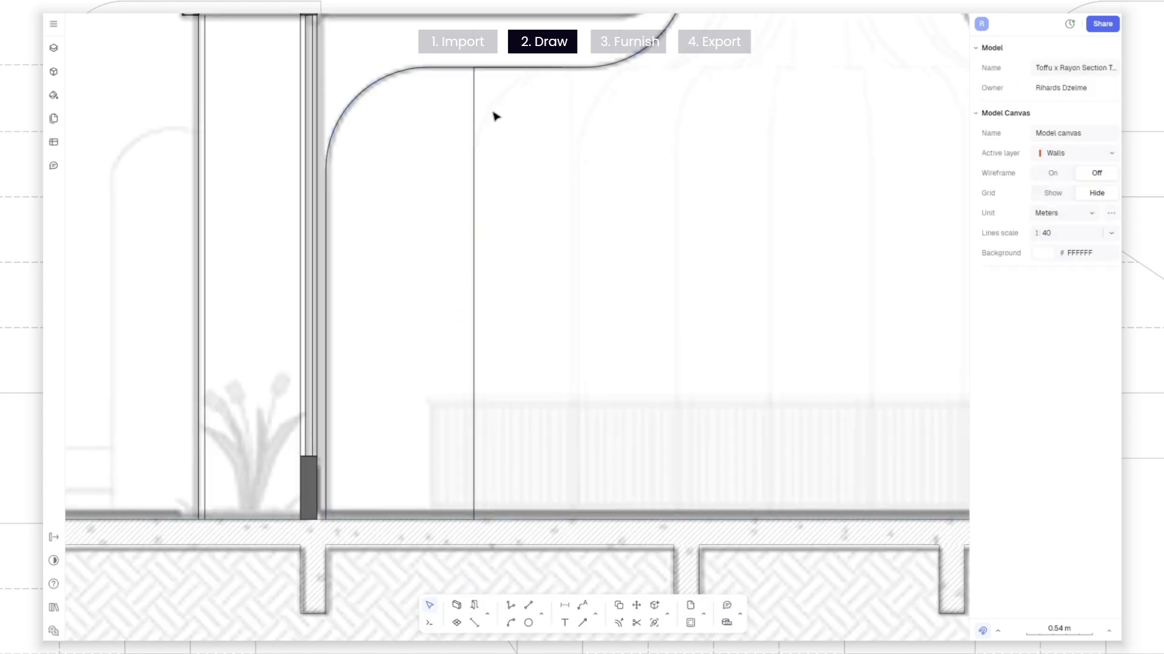
Step: Fillet the rib line's upper corner so the arc spans the full width of its horizontal segment
{"action": "left_click", "coordinate": [669, 618]}
{"action": "left_click", "coordinate": [800, 478]}
{"action": "left_click", "coordinate": [475, 69]}
{"action": "left_click", "coordinate": [535, 98]}
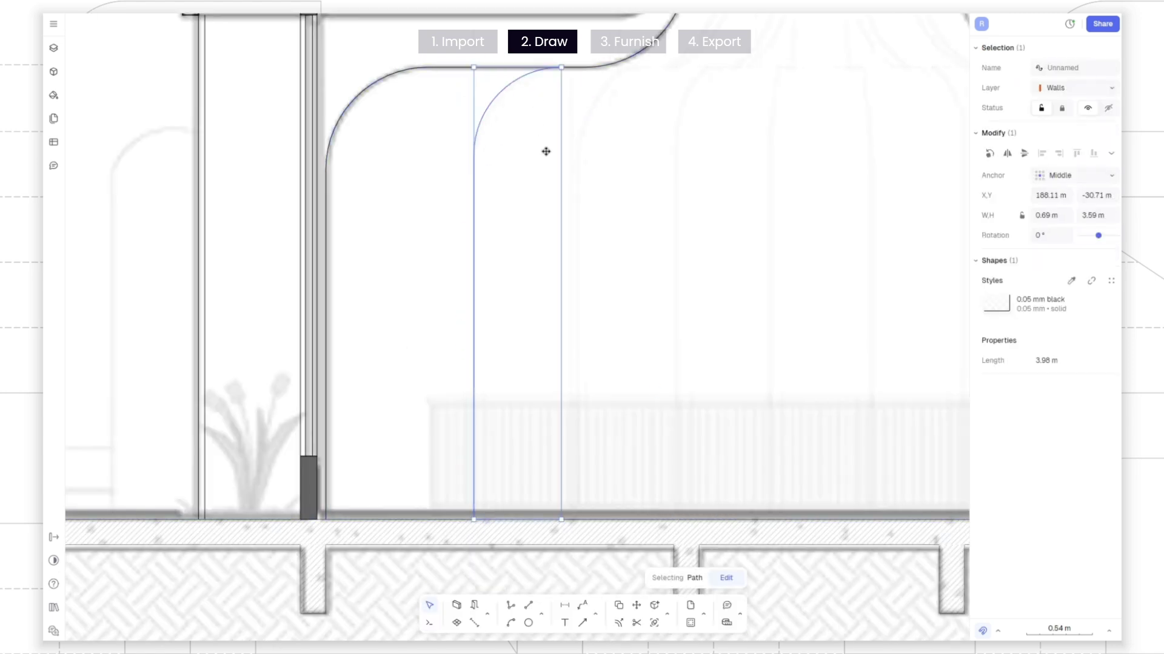
{"action": "scroll", "coordinate": [517, 114], "scroll_direction": "up", "scroll_amount": 3}
{"action": "key", "text": "Escape"}
Step: Offset the rib line inward by about 0.08 m and raise the copy's upper end to the vault's horizontal edge
{"action": "left_click", "coordinate": [462, 117]}
{"action": "left_click", "coordinate": [615, 620]}
{"action": "scroll", "coordinate": [469, 161], "scroll_direction": "down", "scroll_amount": 3}
{"action": "left_click", "coordinate": [465, 206]}
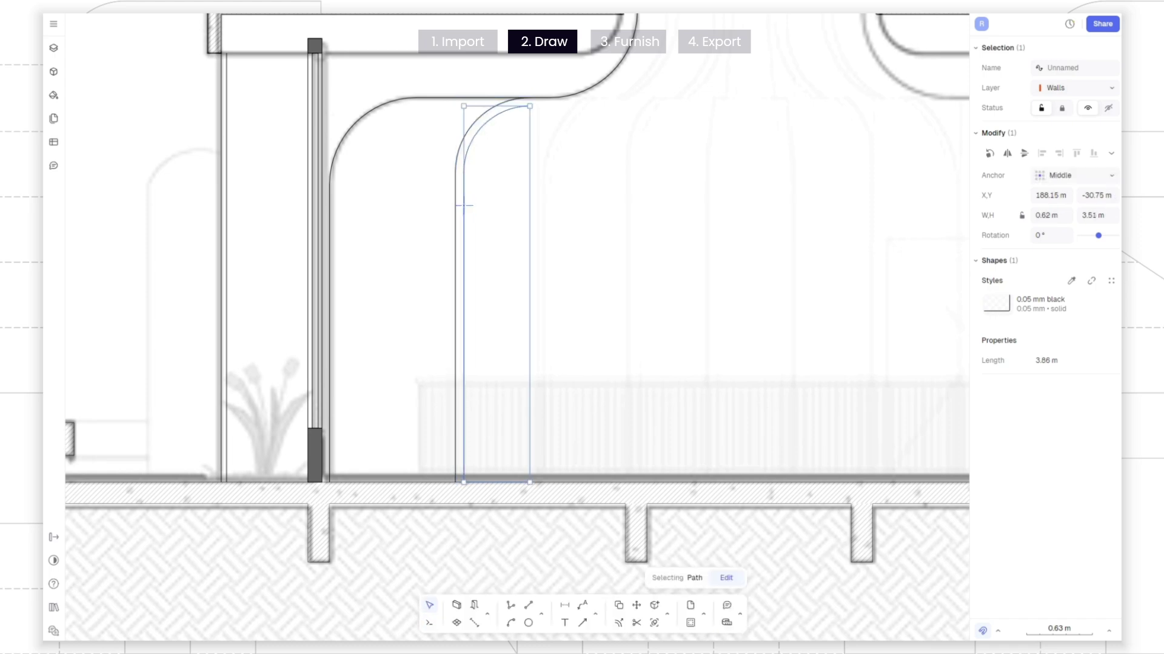
{"action": "left_click_drag", "start_coordinate": [501, 107], "coordinate": [503, 98]}
{"action": "key", "text": "Escape"}
{"action": "middle_click_drag", "start_coordinate": [615, 147], "coordinate": [475, 203]}
{"action": "left_click", "coordinate": [380, 536]}
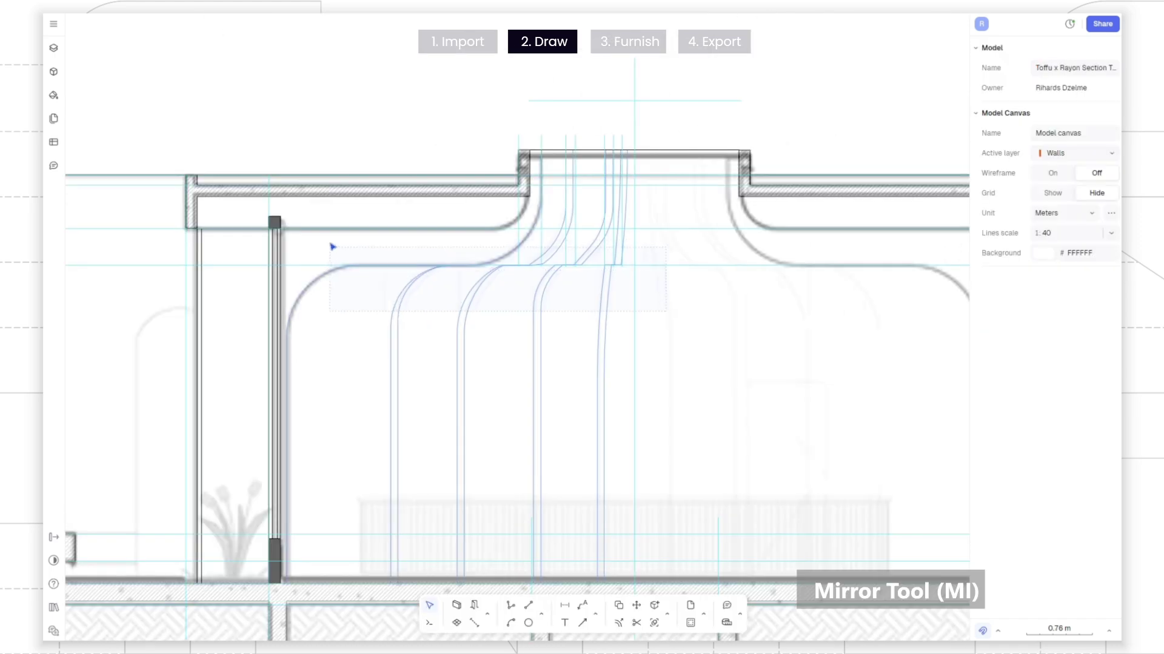
Step: Mirror the left vault outline and all rib lines about the central vertical guide
{"action": "key", "text": "ctrl+a"}
{"action": "key", "text": "m"}
{"action": "key", "text": "i"}
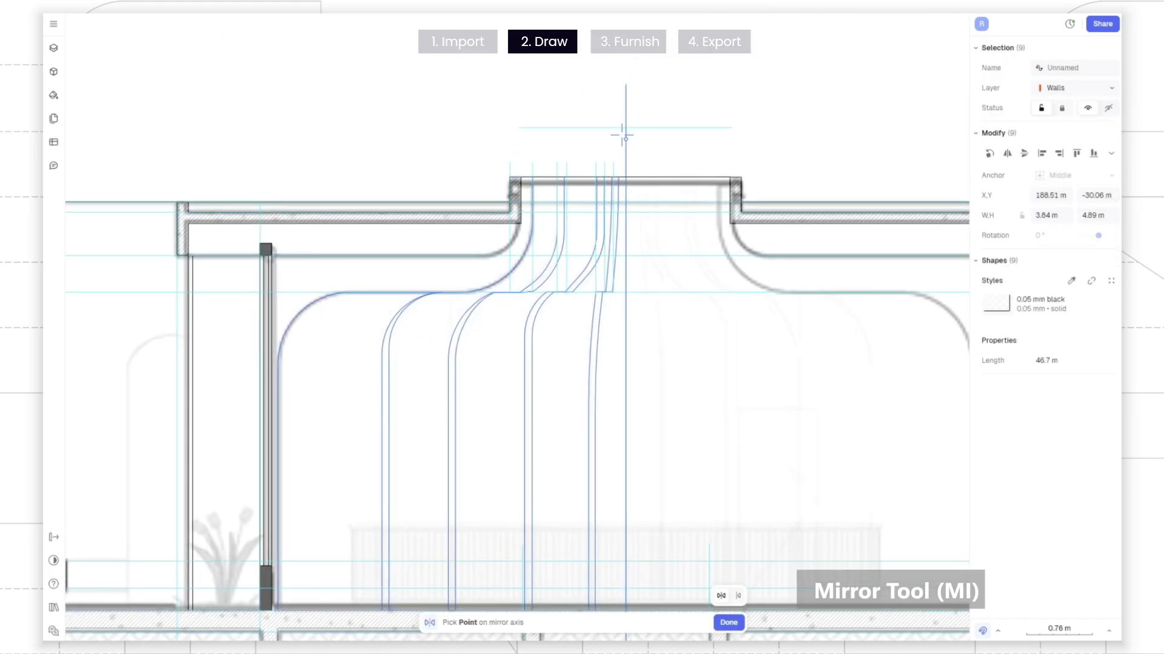
{"action": "left_click", "coordinate": [626, 133]}
{"action": "middle_click_drag", "start_coordinate": [626, 122], "coordinate": [580, 86]}
{"action": "left_click", "coordinate": [579, 74]}
{"action": "key", "text": "Escape"}
{"action": "scroll", "coordinate": [609, 112], "scroll_direction": "down", "scroll_amount": 2}
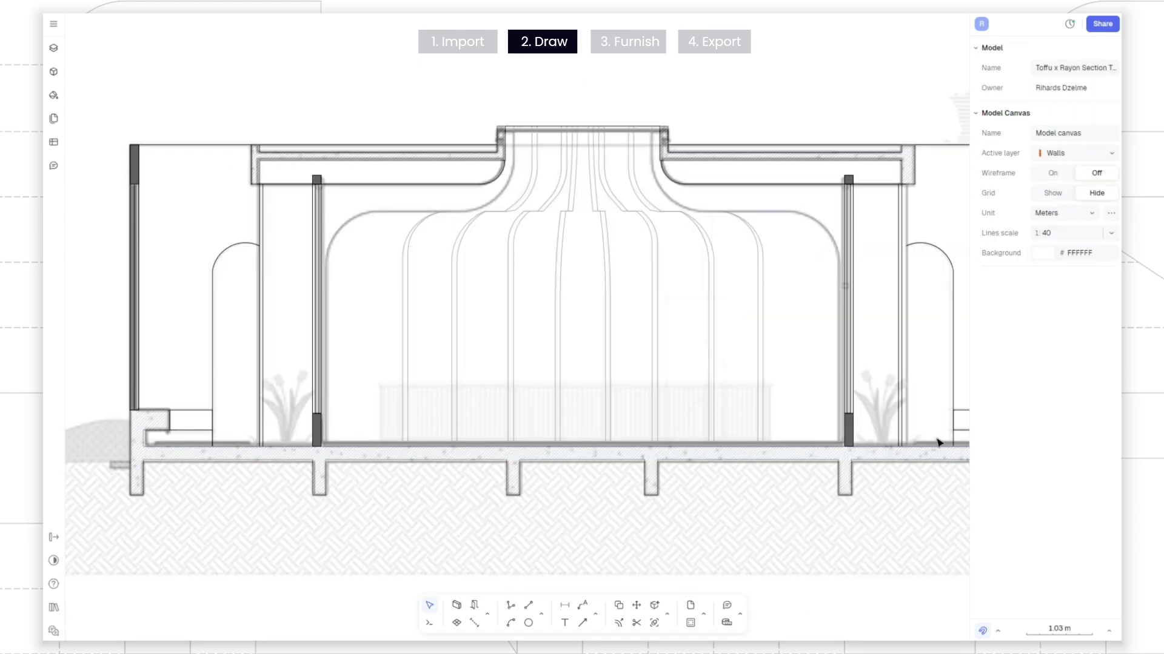
{"action": "scroll", "coordinate": [180, 443], "scroll_direction": "up", "scroll_amount": 5}
{"action": "key", "text": "r"}
{"action": "key", "text": "e"}
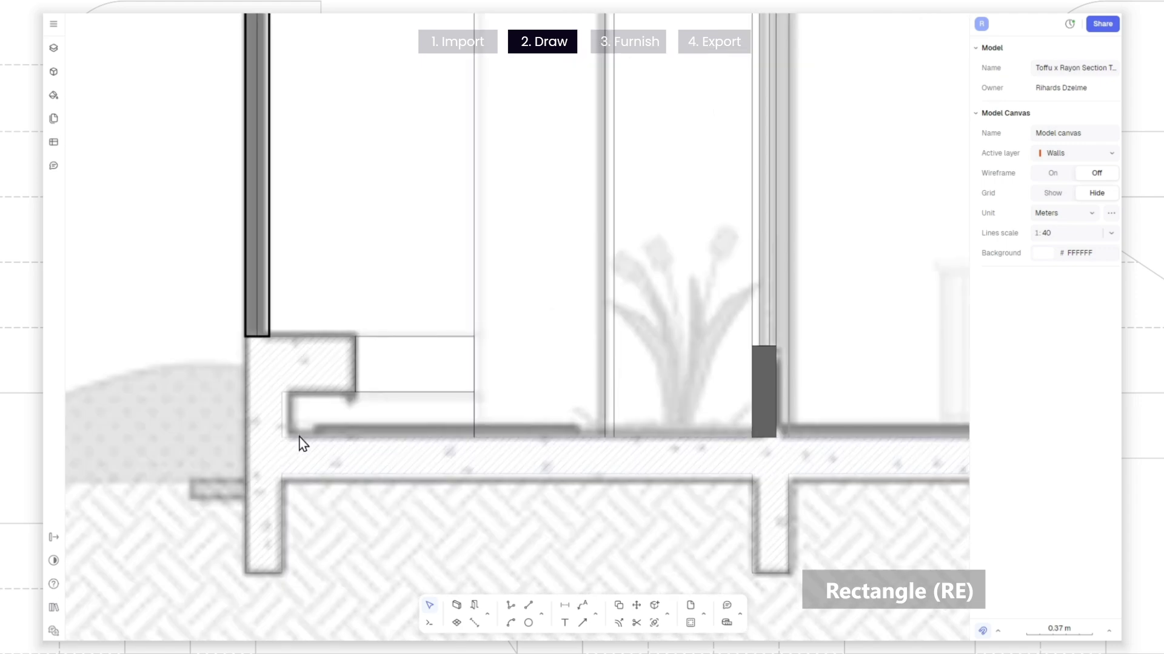
{"action": "left_click", "coordinate": [542, 619]}
{"action": "left_click", "coordinate": [568, 588]}
{"action": "left_click", "coordinate": [751, 436]}
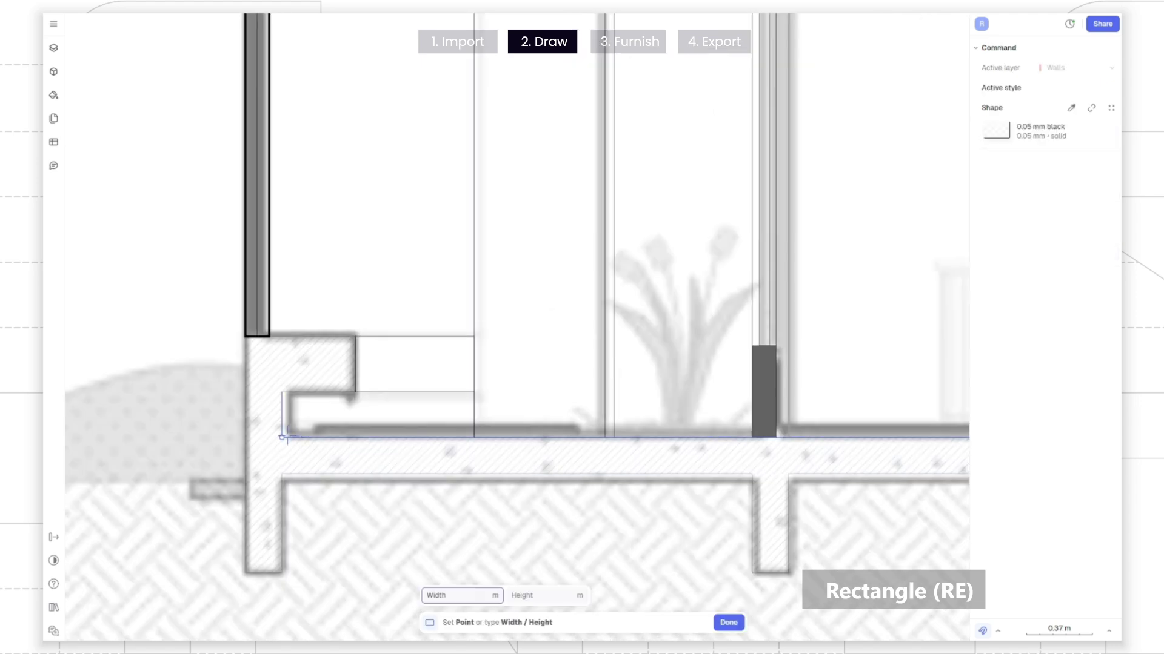
{"action": "left_click", "coordinate": [281, 427]}
{"action": "key", "text": "Escape"}
Step: Draw a floor layer rectangle on top of the slab between both foundation walls, about 13.9 m wide and 0.08 m high
{"action": "key", "text": "r"}
{"action": "key", "text": "e"}
{"action": "left_click", "coordinate": [281, 437]}
{"action": "scroll", "coordinate": [963, 422], "scroll_direction": "down", "scroll_amount": 5}
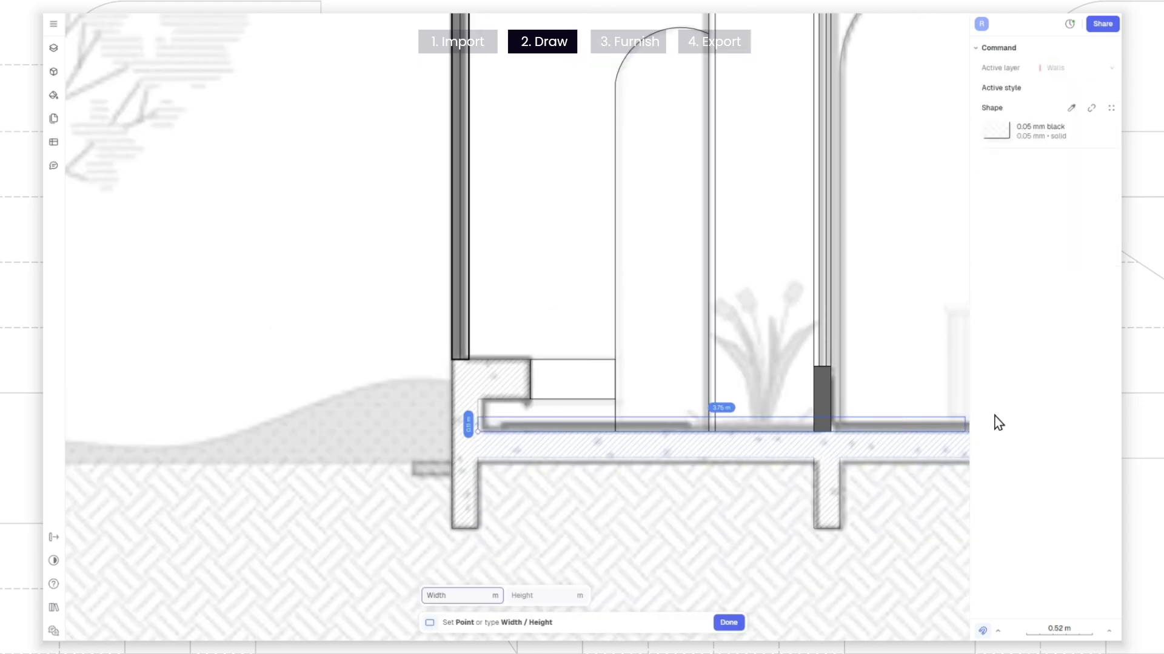
{"action": "middle_click_drag", "start_coordinate": [957, 419], "coordinate": [719, 407]}
{"action": "scroll", "coordinate": [677, 416], "scroll_direction": "up", "scroll_amount": 7}
{"action": "scroll", "coordinate": [680, 413], "scroll_direction": "down", "scroll_amount": 3}
{"action": "left_click", "coordinate": [683, 418]}
{"action": "scroll", "coordinate": [683, 419], "scroll_direction": "down", "scroll_amount": 5}
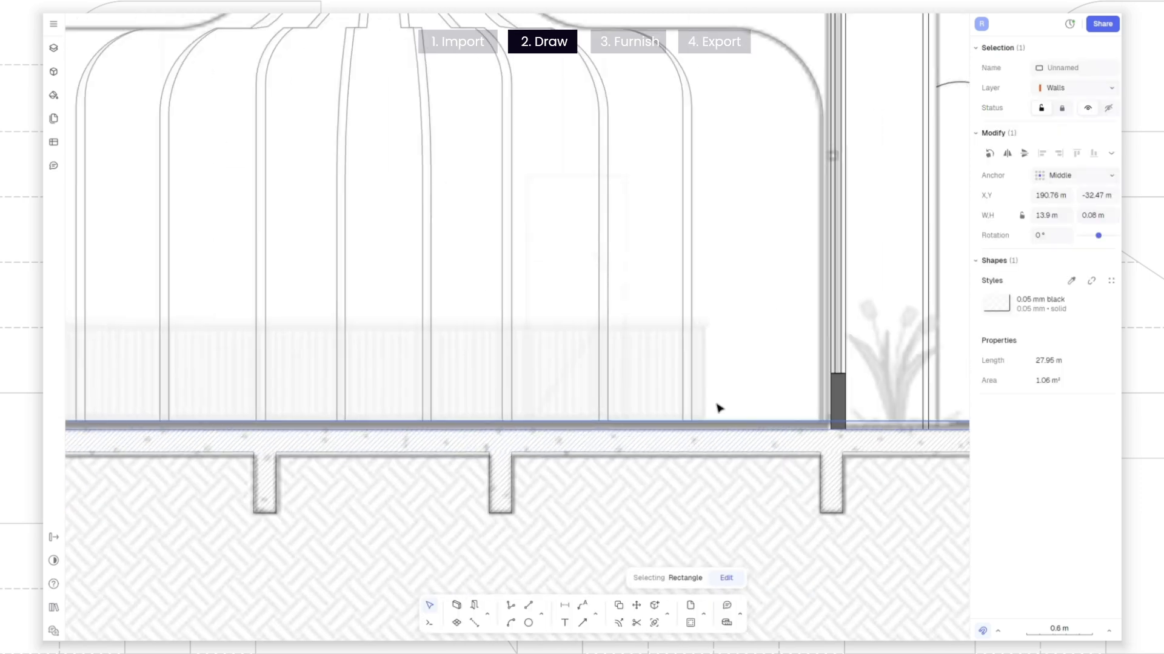
Step: Shorten the black-hatched base blocks of both glazed partitions to about 0.43 m so they end on top of the floor layer
{"action": "middle_click_drag", "start_coordinate": [242, 412], "coordinate": [624, 412]}
{"action": "scroll", "coordinate": [624, 412], "scroll_direction": "up", "scroll_amount": 2}
{"action": "middle_click_drag", "start_coordinate": [153, 416], "coordinate": [341, 424]}
{"action": "scroll", "coordinate": [527, 419], "scroll_direction": "up", "scroll_amount": 4}
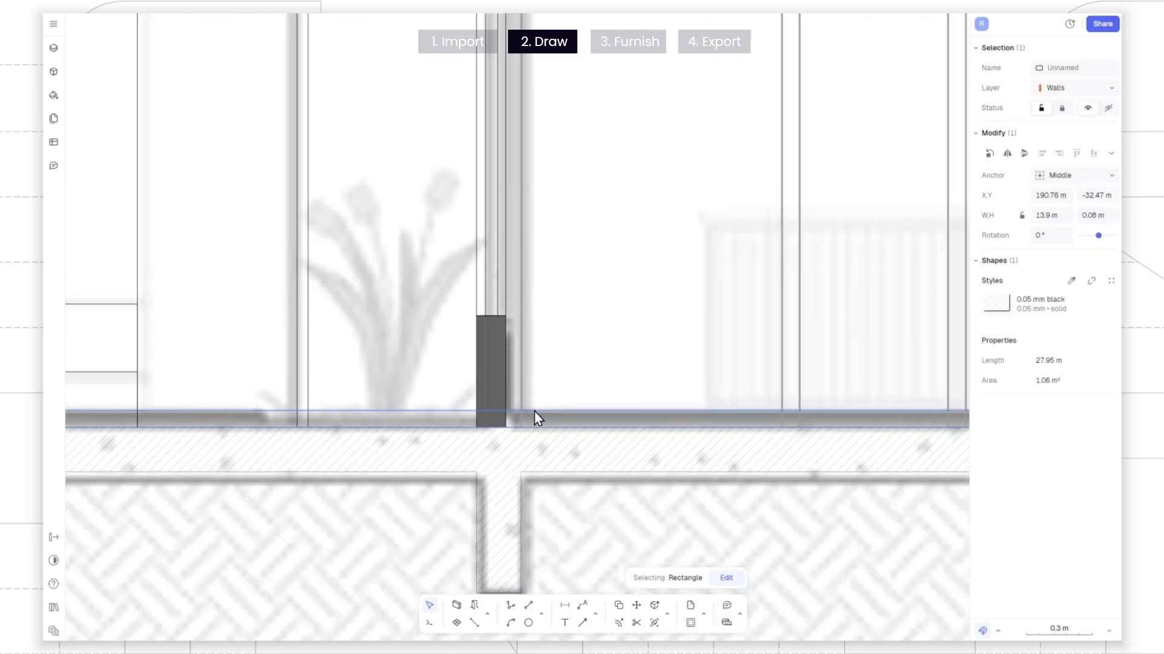
{"action": "left_click", "coordinate": [502, 390]}
{"action": "scroll", "coordinate": [492, 409], "scroll_direction": "down", "scroll_amount": 3}
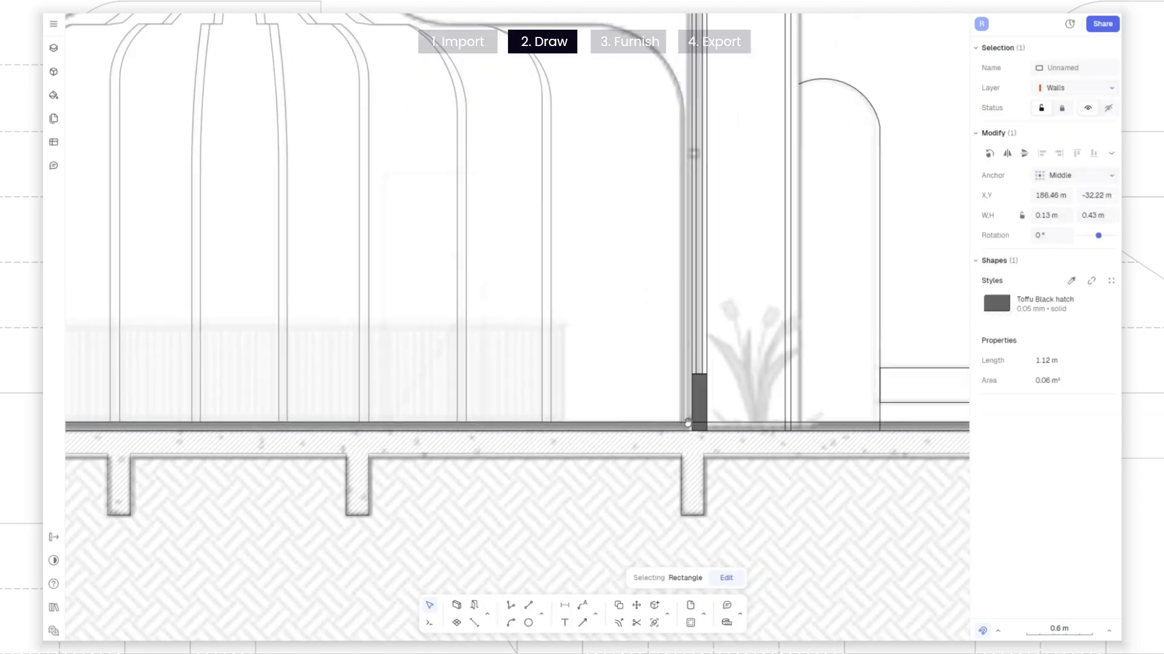
{"action": "scroll", "coordinate": [712, 416], "scroll_direction": "up", "scroll_amount": 4}
{"action": "scroll", "coordinate": [710, 394], "scroll_direction": "down", "scroll_amount": 2}
Step: Trim the vertical lines that run through the floor layer rectangle
{"action": "left_click", "coordinate": [658, 417]}
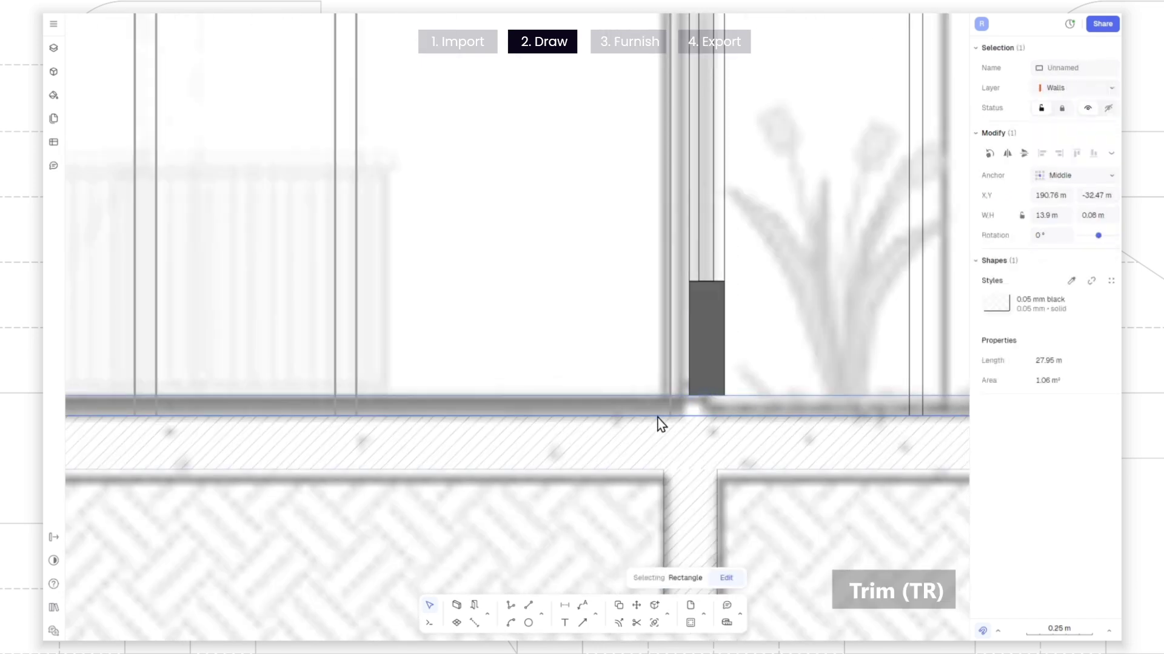
{"action": "left_click", "coordinate": [636, 623]}
{"action": "scroll", "coordinate": [571, 415], "scroll_direction": "right", "scroll_amount": 5}
{"action": "scroll", "coordinate": [673, 410], "scroll_direction": "down", "scroll_amount": 3}
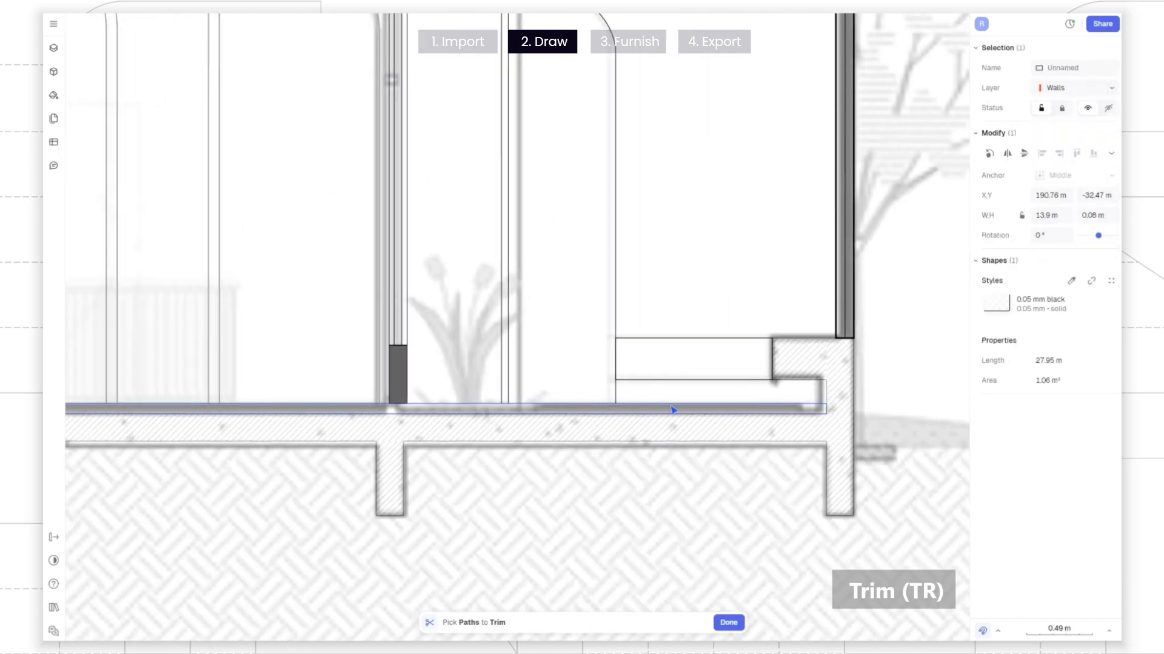
{"action": "scroll", "coordinate": [673, 410], "scroll_direction": "down", "scroll_amount": 3}
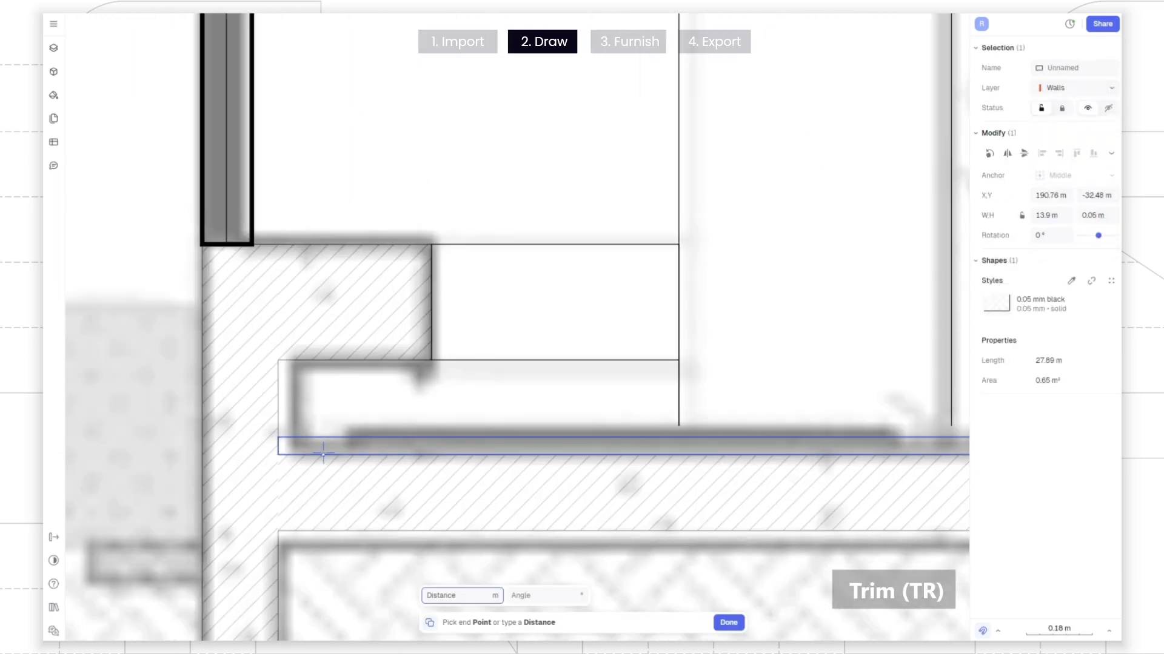
Step: Stack a copy of the 0.05 m thick floor rectangle on top of it and lower the copy's upper edge to the finished floor level
{"action": "key", "text": "Escape"}
{"action": "key", "text": "Escape"}
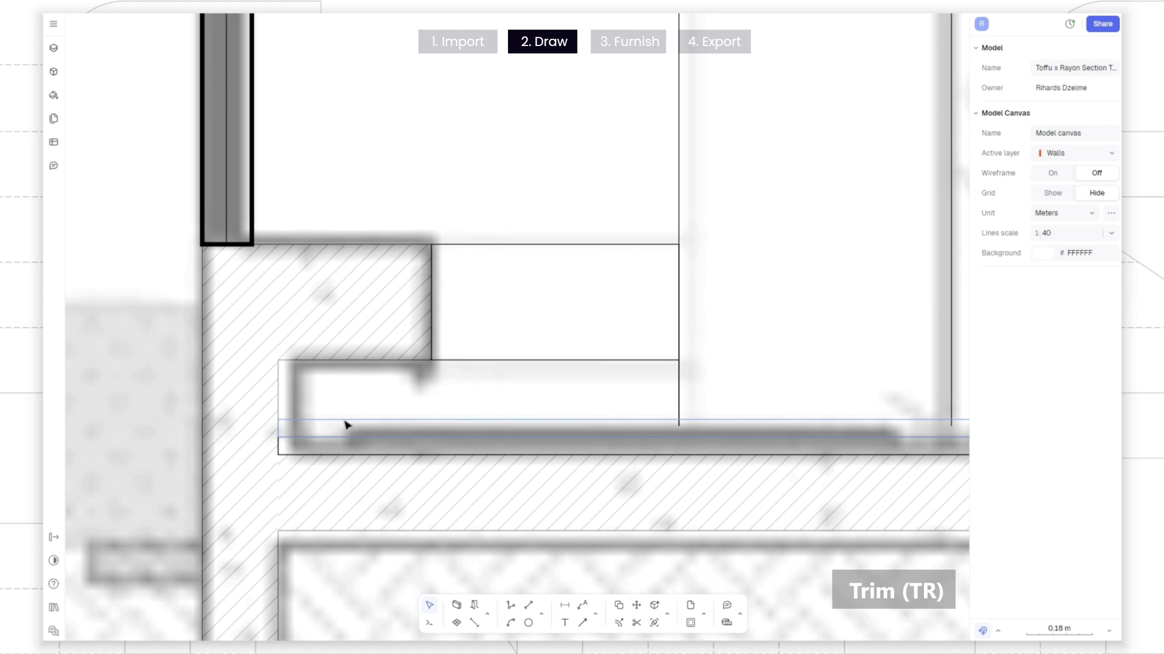
{"action": "left_click", "coordinate": [389, 419]}
{"action": "left_click_drag", "start_coordinate": [389, 420], "coordinate": [392, 425]}
{"action": "key", "text": "Escape"}
Step: Apply the Toffu Lines style to both floor layer rectangles
{"action": "left_click", "coordinate": [308, 455]}
{"action": "left_click", "coordinate": [503, 427], "text": "shift"}
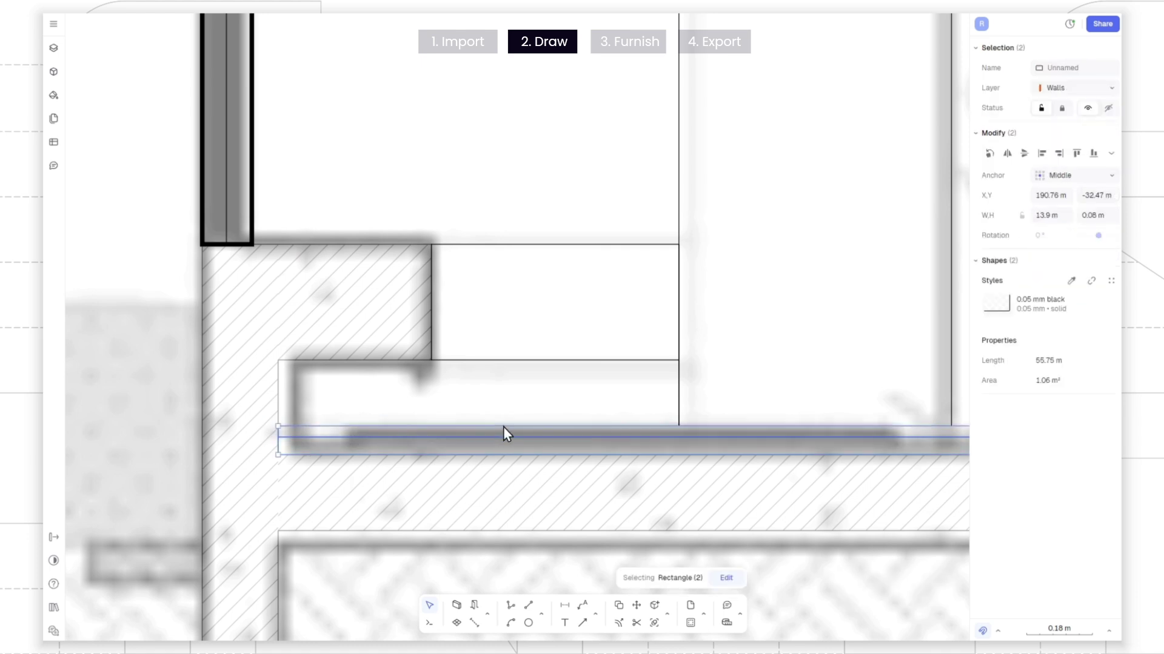
{"action": "left_click", "coordinate": [494, 386]}
Step: Detach the lower floor rectangle from its style and add a hatch fill with stroke colour 9F9A98
{"action": "left_click", "coordinate": [416, 453]}
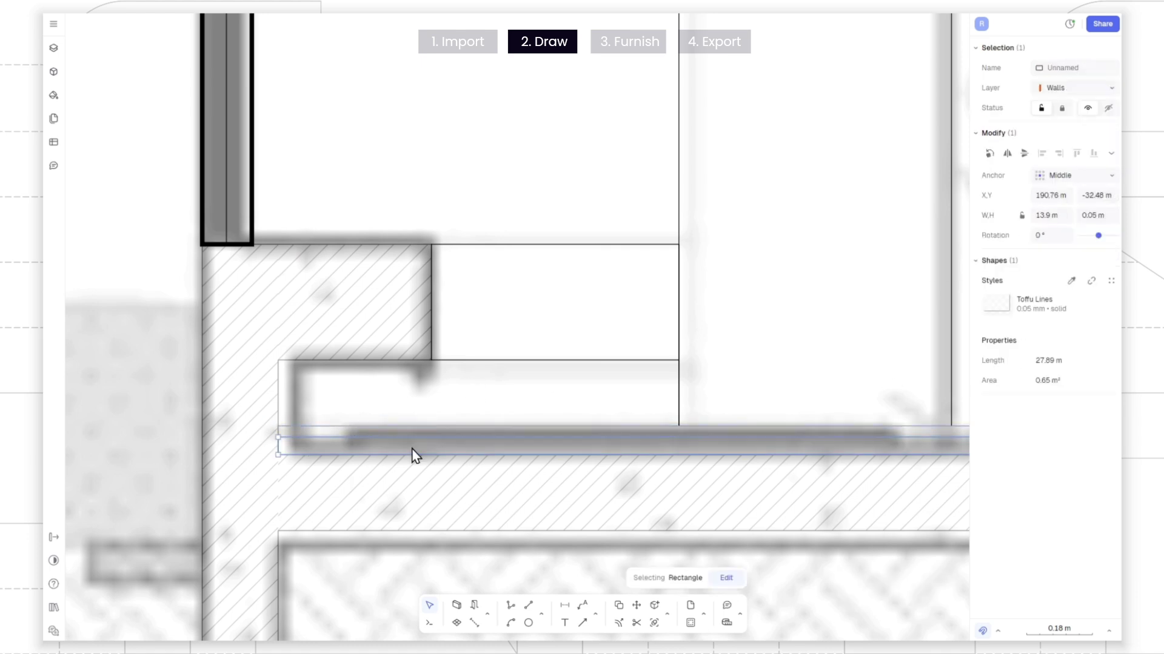
{"action": "scroll", "coordinate": [610, 386], "scroll_direction": "down", "scroll_amount": 5}
{"action": "left_click", "coordinate": [1090, 281]}
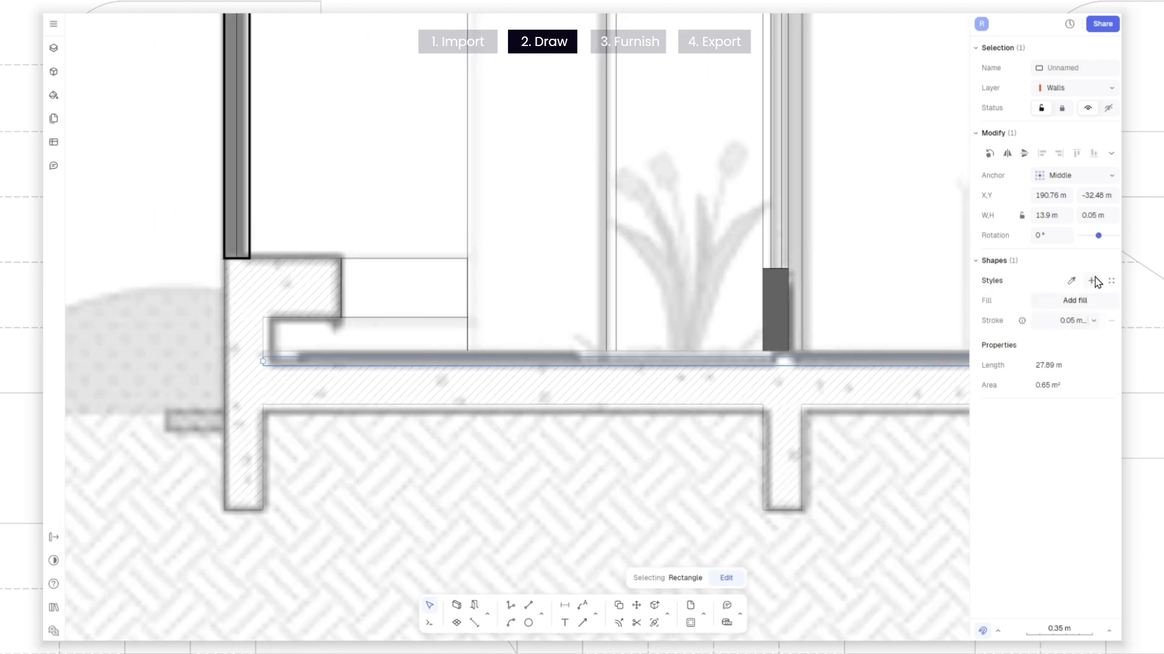
{"action": "left_click", "coordinate": [1069, 301]}
{"action": "left_click", "coordinate": [907, 327]}
{"action": "left_click", "coordinate": [880, 459]}
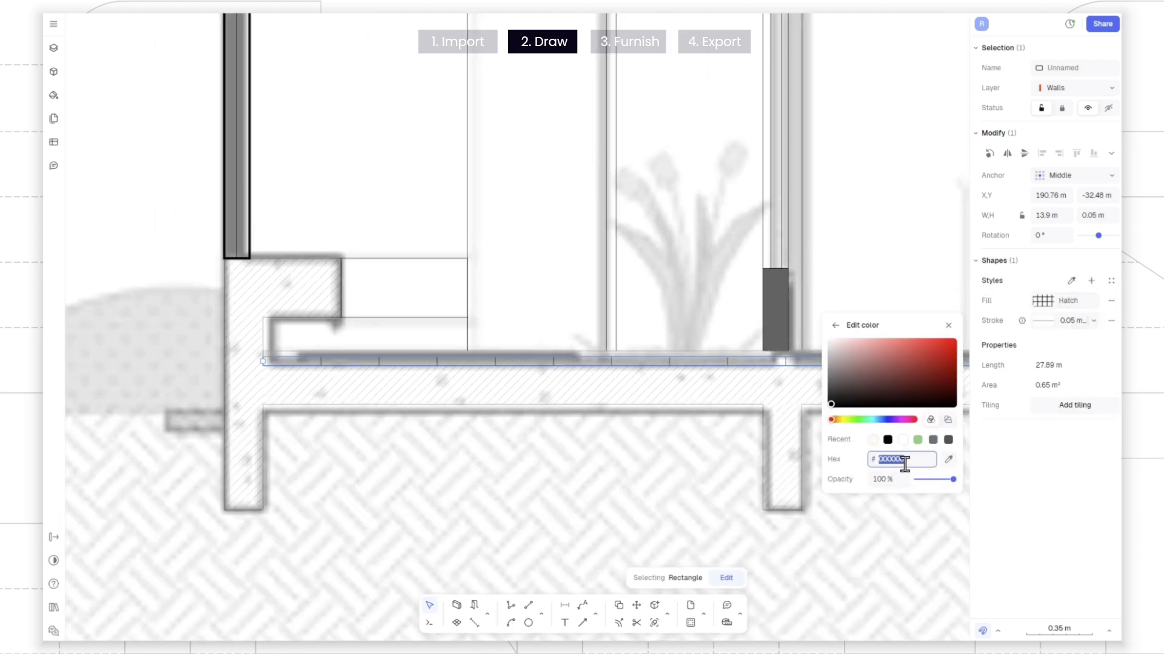
{"action": "type", "text": "9F9A98"}
{"action": "left_click", "coordinate": [835, 325]}
Step: Set the lower floor rectangle's hatch pattern to Dashed Oblique
{"action": "left_click", "coordinate": [906, 417]}
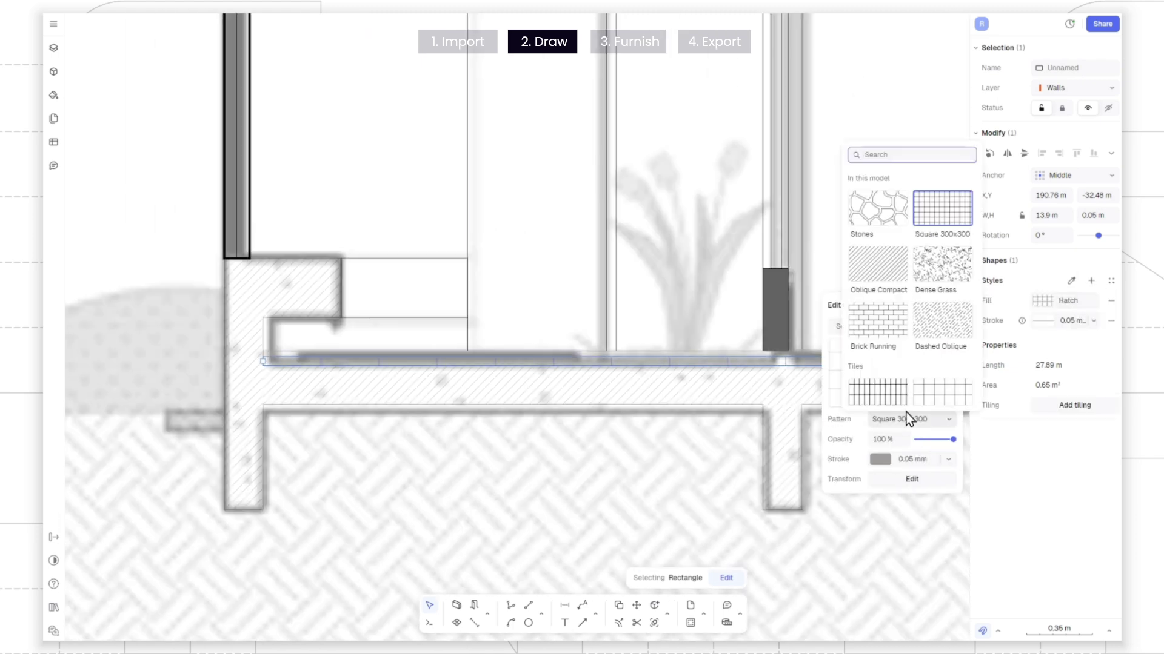
{"action": "left_click", "coordinate": [946, 322]}
{"action": "left_click", "coordinate": [699, 300]}
Step: Adjust the scale of the lower floor rectangle's Dashed Oblique hatch and copy its stroke colour 9F9A98
{"action": "left_click", "coordinate": [646, 362]}
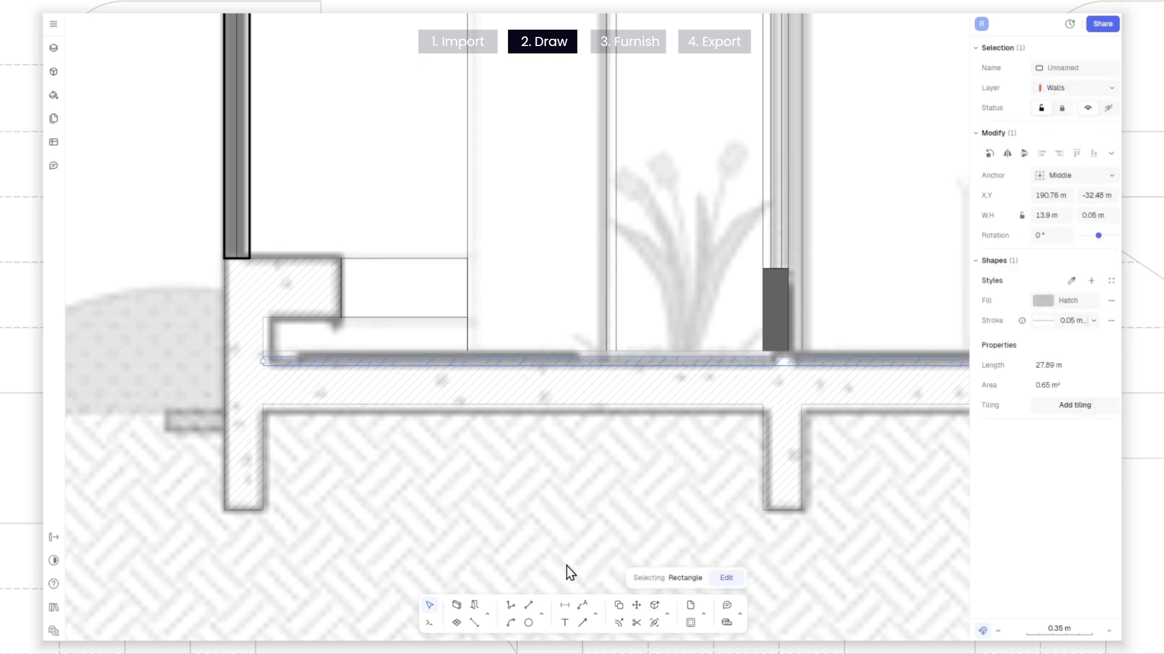
{"action": "left_click", "coordinate": [1051, 306]}
{"action": "left_click", "coordinate": [909, 479]}
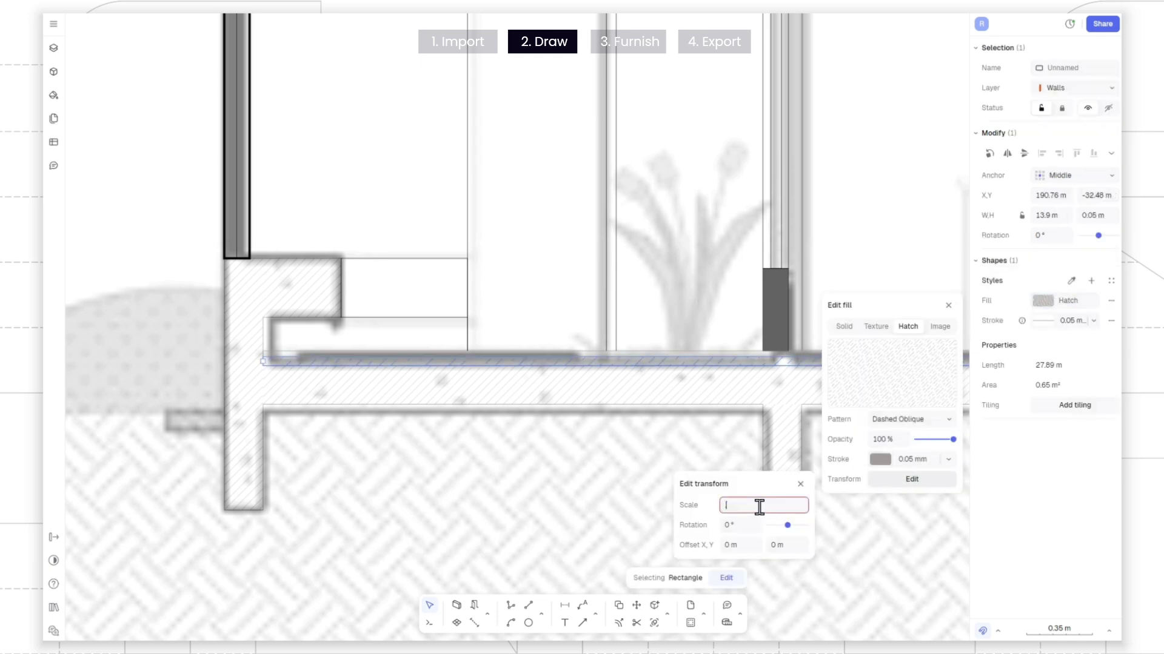
{"action": "left_click", "coordinate": [874, 460]}
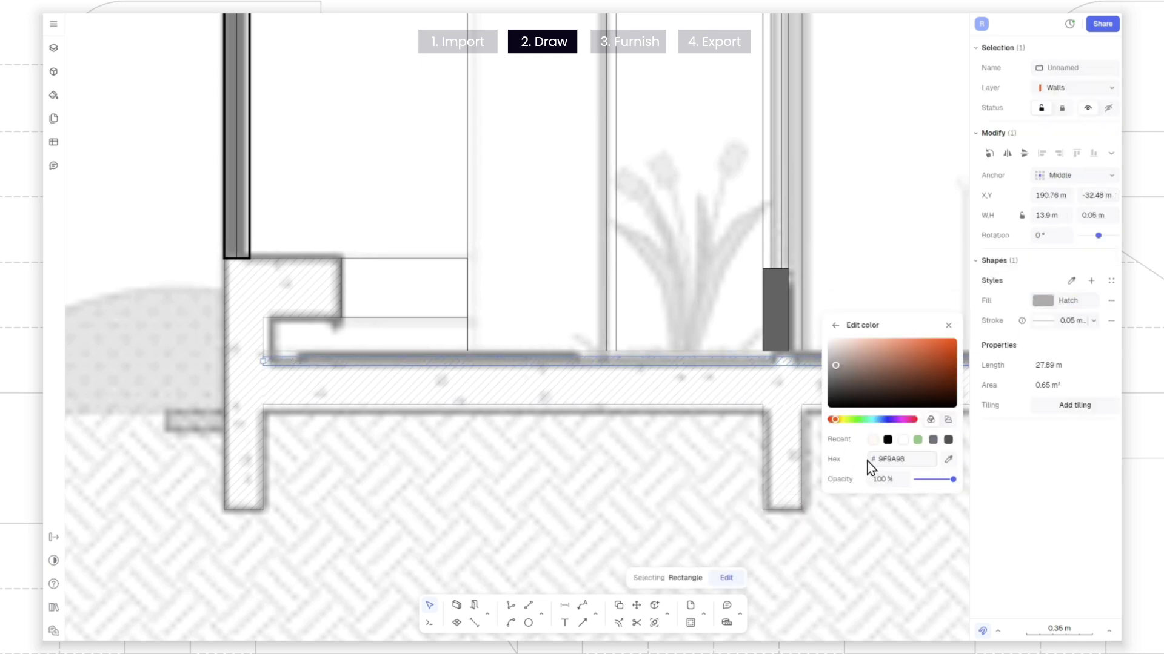
{"action": "left_click", "coordinate": [891, 460]}
{"action": "left_click", "coordinate": [950, 461]}
{"action": "left_click", "coordinate": [951, 462]}
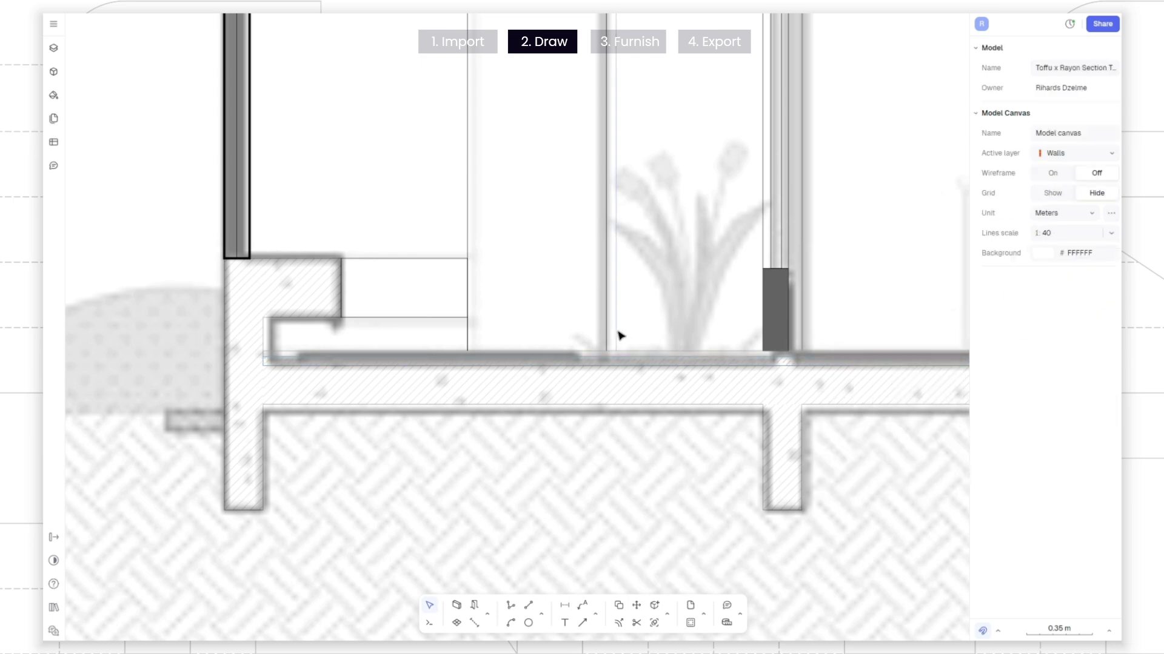
Step: Detach the upper floor rectangle from its style and add a Square 300x300 hatch fill with stroke colour 9F9A98
{"action": "left_click", "coordinate": [658, 355]}
{"action": "left_click", "coordinate": [1092, 281]}
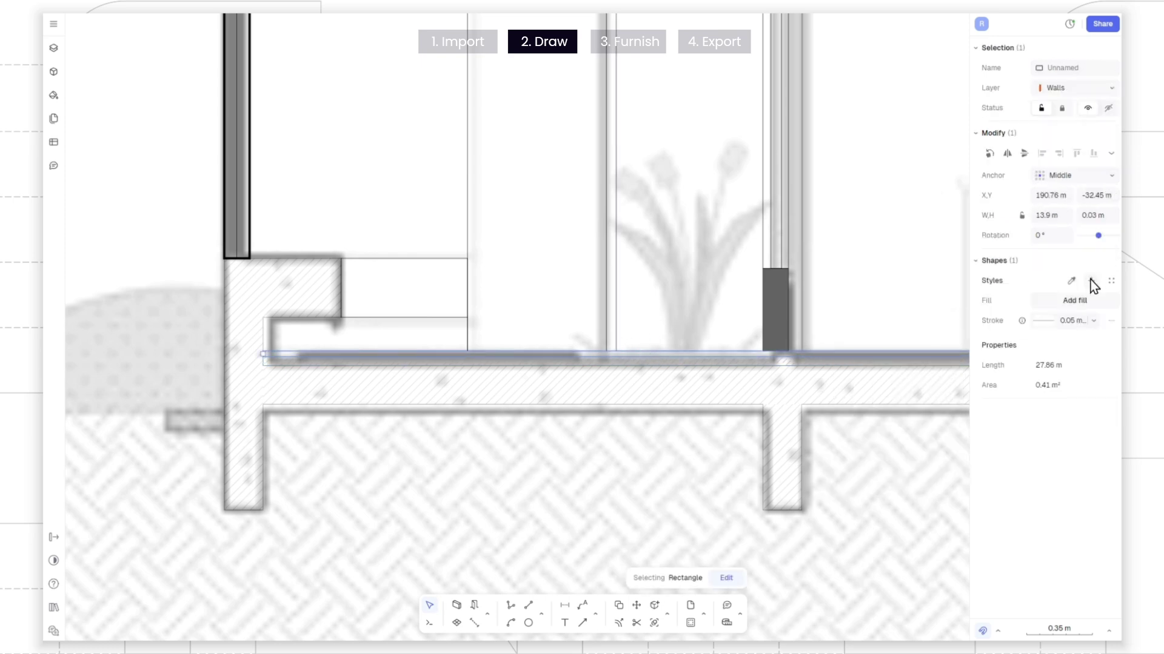
{"action": "left_click", "coordinate": [1075, 302]}
{"action": "left_click", "coordinate": [909, 328]}
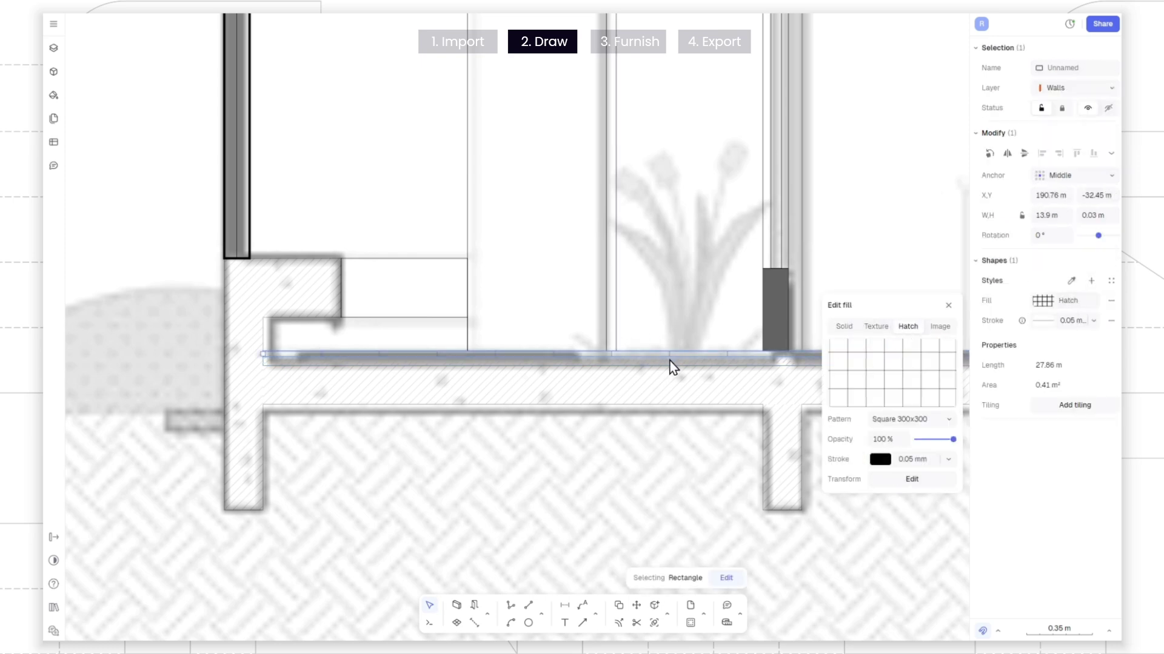
{"action": "left_click", "coordinate": [880, 459]}
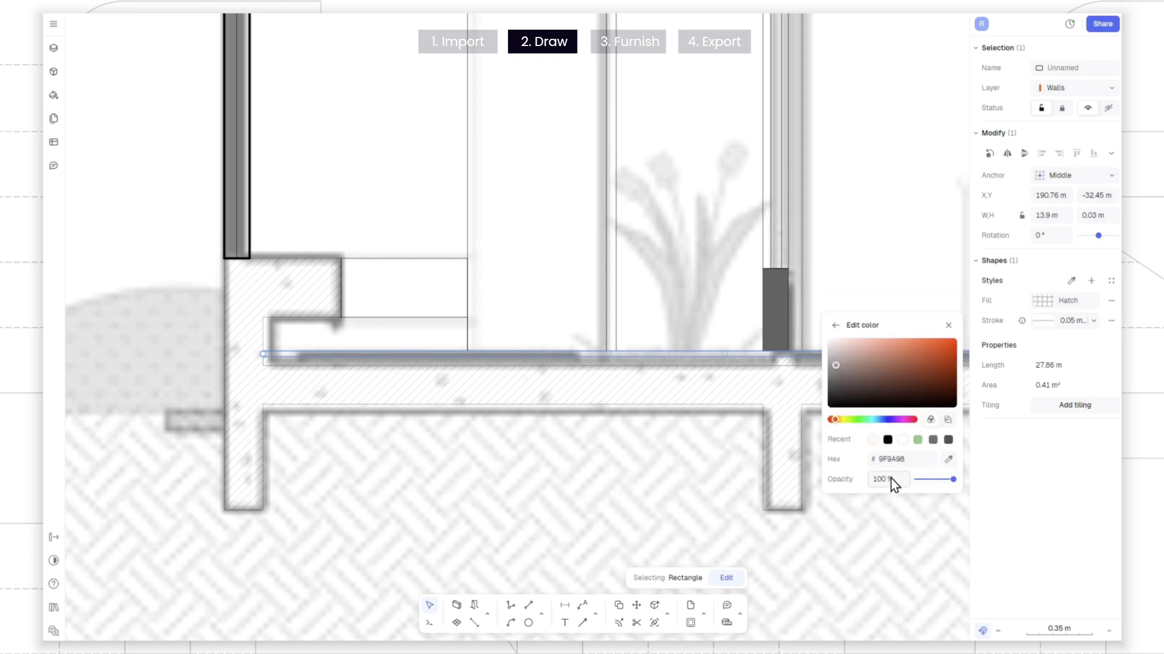
{"action": "left_click", "coordinate": [835, 325]}
Step: Set the scale of the upper floor rectangle's hatch to 0.5
{"action": "left_click", "coordinate": [918, 479]}
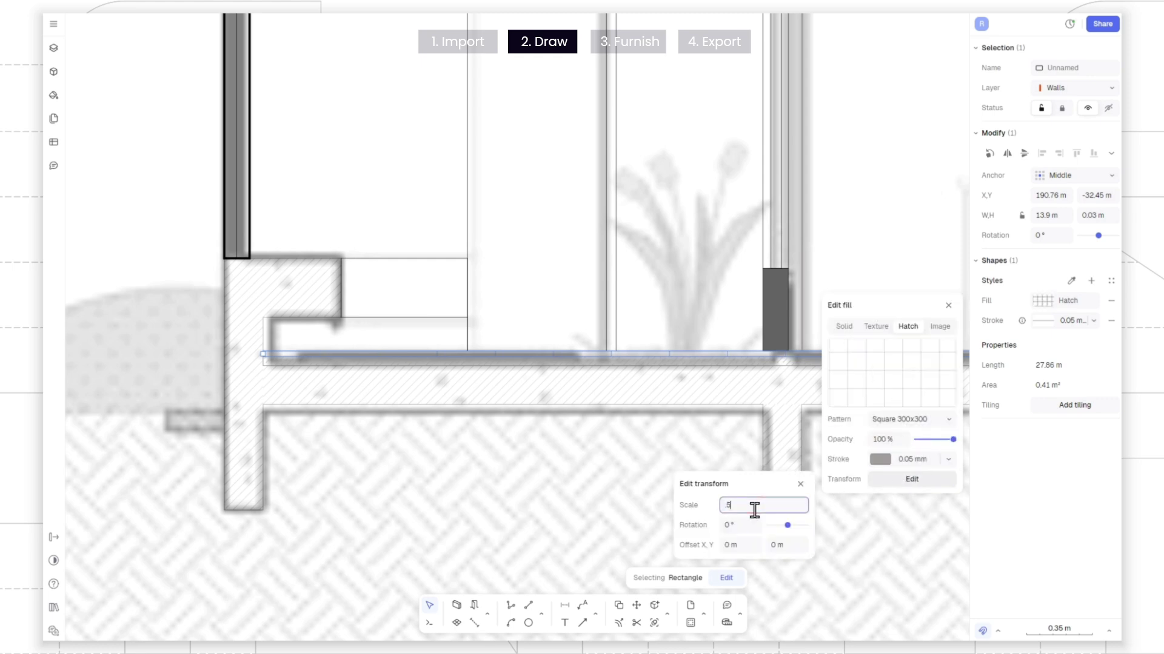
{"action": "type", "text": "0.3"}
{"action": "key", "text": "Return"}
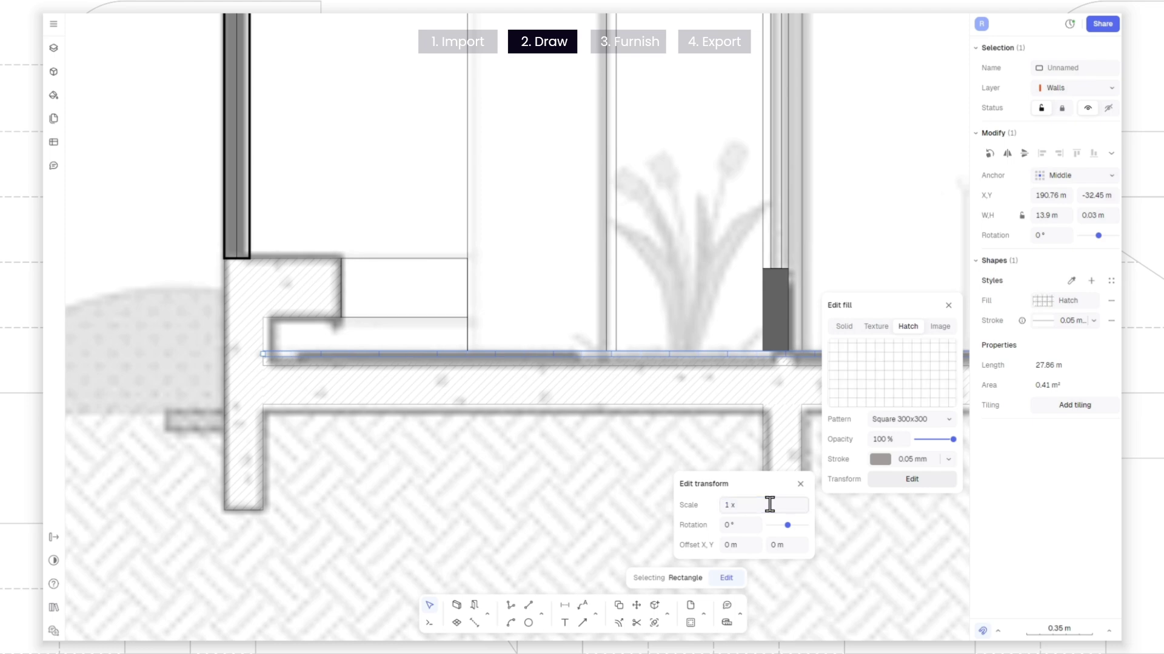
{"action": "left_click", "coordinate": [649, 407]}
Step: Start a path without a linked style and with a 1 mm stroke at the outer bottom corner of the left end footing
{"action": "scroll", "coordinate": [649, 408], "scroll_direction": "down", "scroll_amount": 5}
{"action": "left_click", "coordinate": [512, 604]}
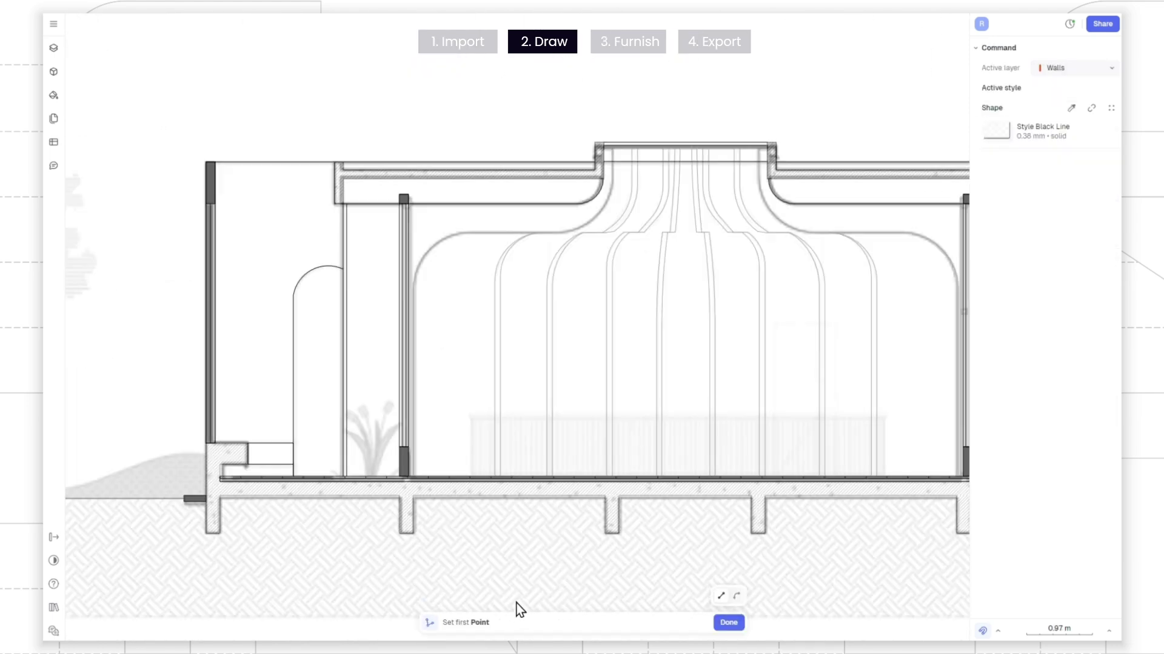
{"action": "left_click", "coordinate": [1091, 109]}
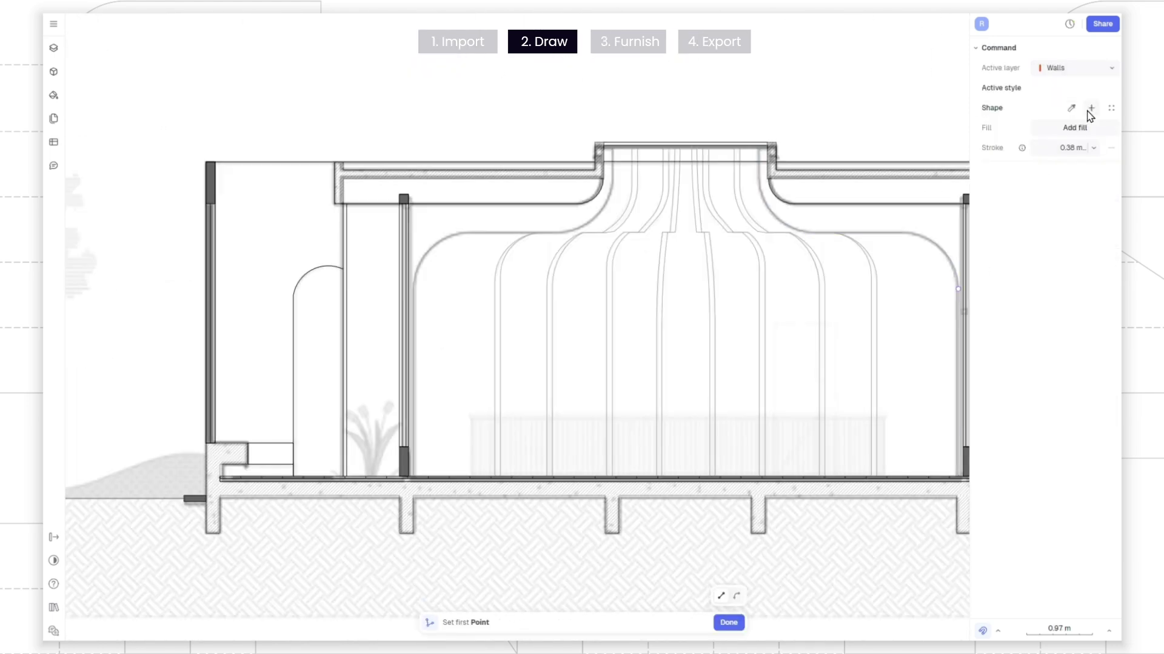
{"action": "left_click", "coordinate": [1093, 148]}
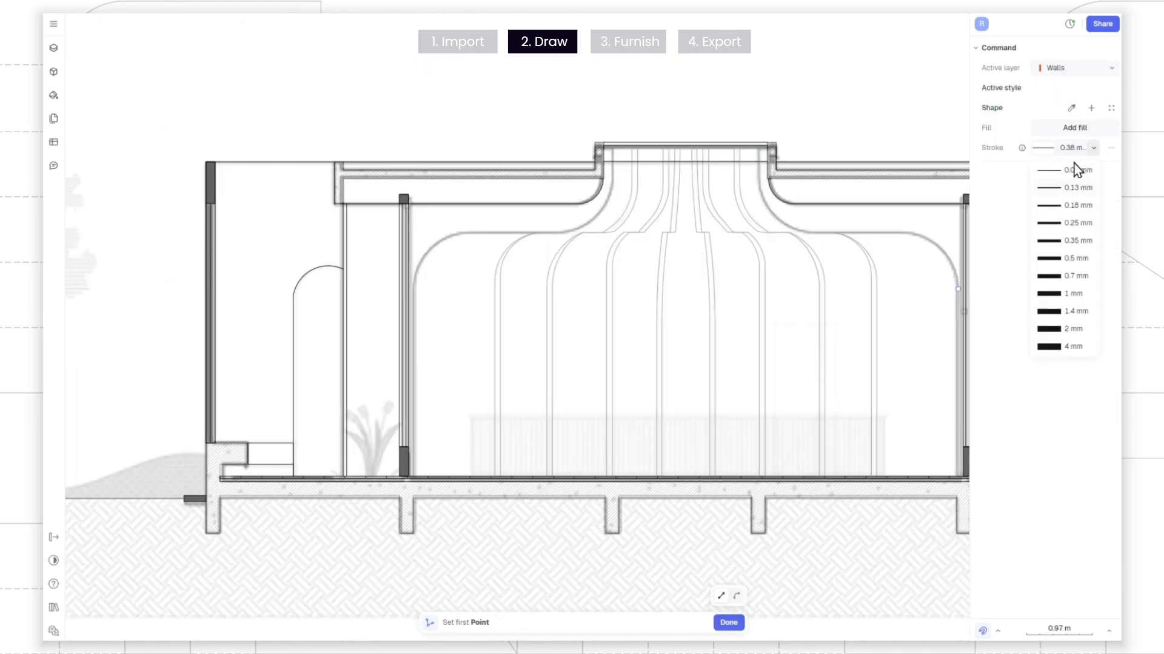
{"action": "left_click", "coordinate": [1077, 293]}
{"action": "scroll", "coordinate": [213, 531], "scroll_direction": "up", "scroll_amount": 5}
{"action": "left_click", "coordinate": [210, 532]}
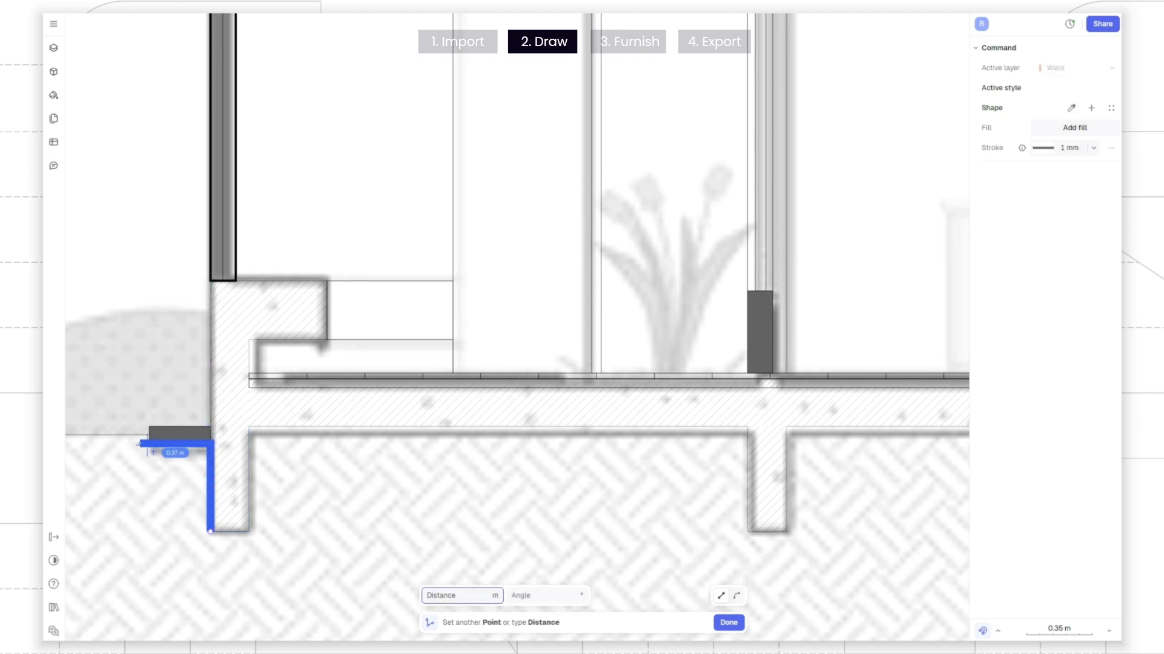
Step: Trace the path around the left ground block, up the outer wall and along the roof over the raised skylight to the right roof corner
{"action": "scroll", "coordinate": [211, 423], "scroll_direction": "down", "scroll_amount": 5}
{"action": "scroll", "coordinate": [182, 260], "scroll_direction": "up", "scroll_amount": 3}
{"action": "left_click", "coordinate": [261, 234]}
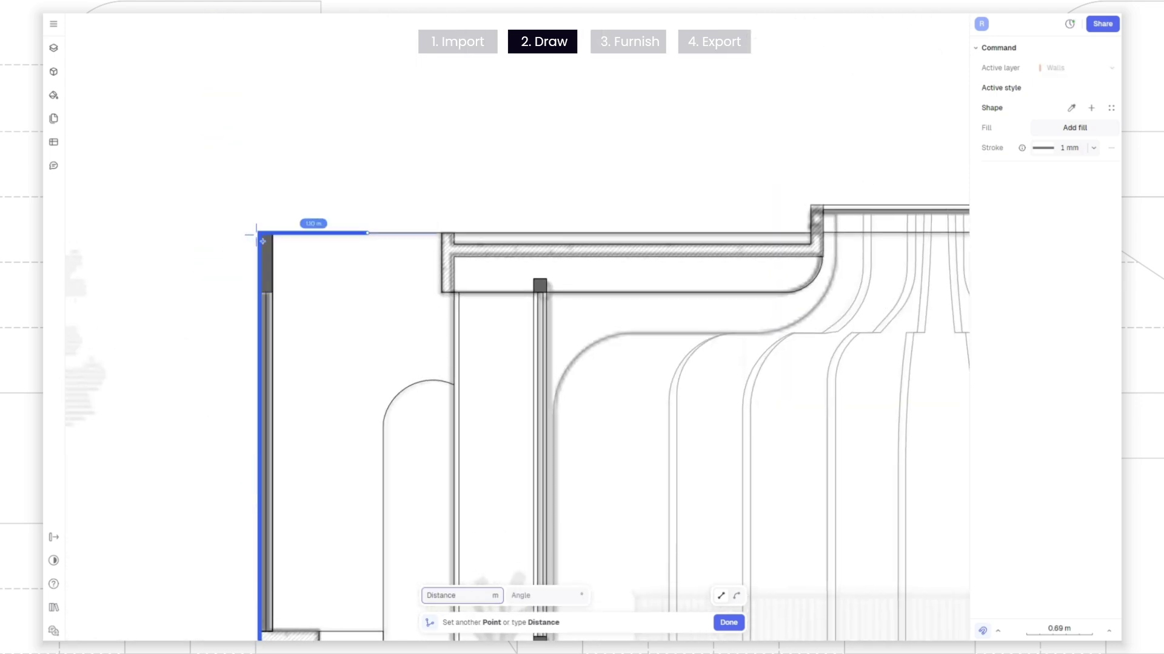
{"action": "scroll", "coordinate": [809, 200], "scroll_direction": "right", "scroll_amount": 8}
{"action": "left_click", "coordinate": [555, 215]}
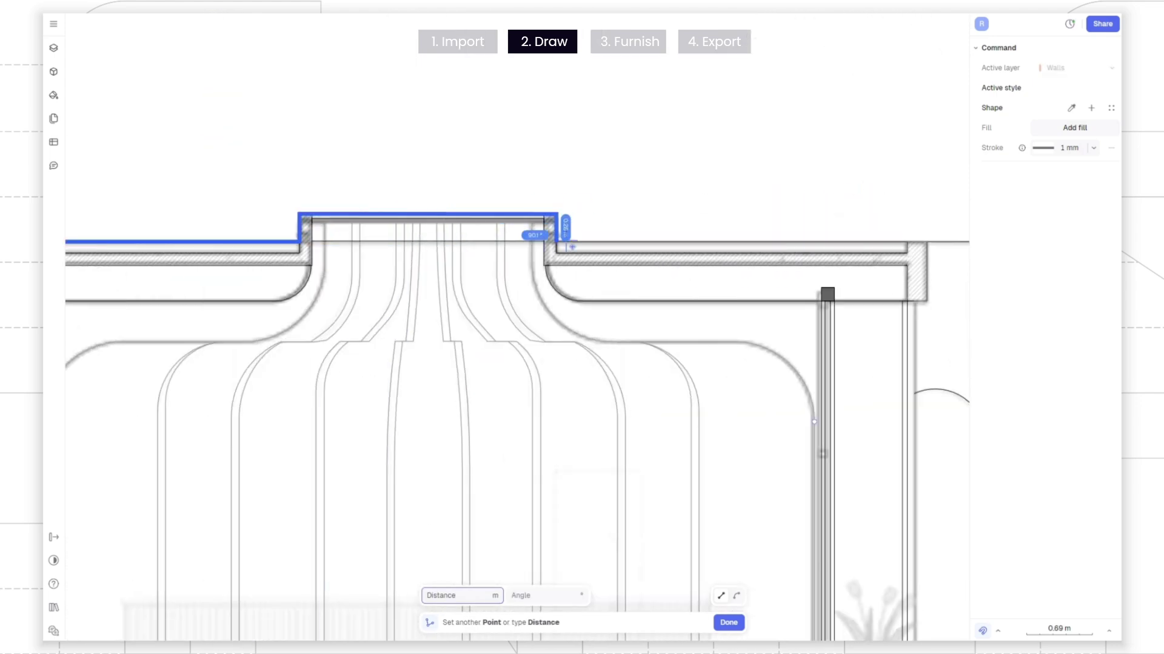
{"action": "left_click", "coordinate": [556, 242]}
{"action": "scroll", "coordinate": [815, 243], "scroll_direction": "right", "scroll_amount": 7}
{"action": "left_click", "coordinate": [744, 241]}
Step: Continue the path down the right outer wall and around the dark ground block beside it
{"action": "scroll", "coordinate": [739, 303], "scroll_direction": "down", "scroll_amount": 5}
{"action": "scroll", "coordinate": [696, 426], "scroll_direction": "up", "scroll_amount": 4}
{"action": "left_click", "coordinate": [757, 486]}
{"action": "left_click", "coordinate": [757, 507]}
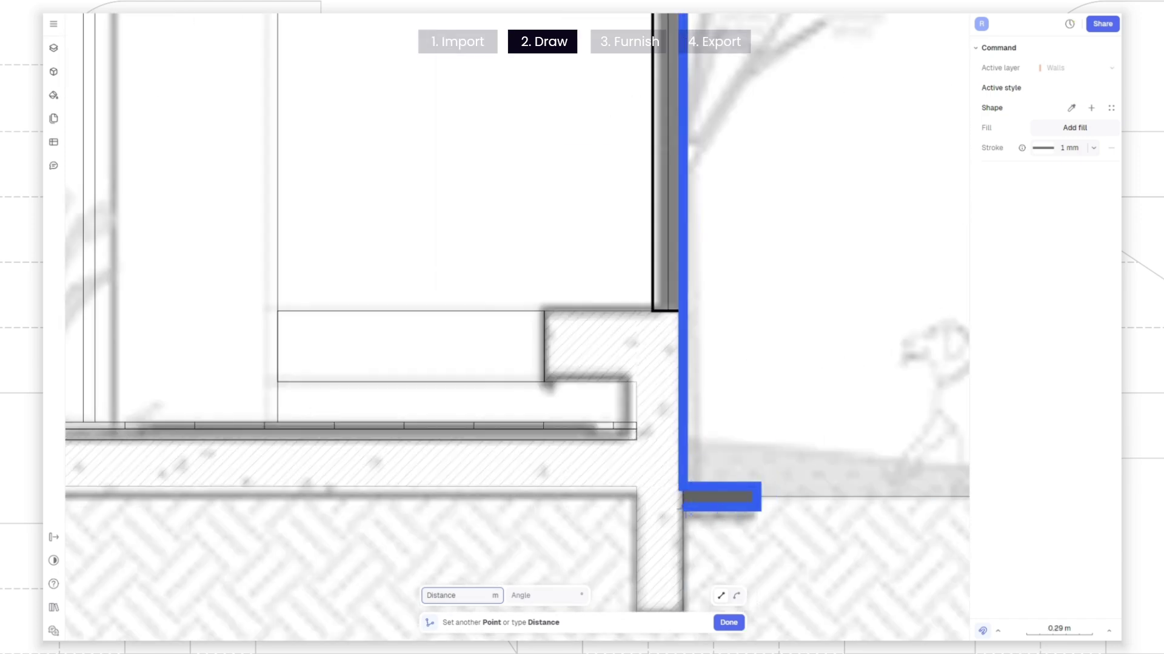
{"action": "left_click", "coordinate": [684, 508]}
Step: Trace the path around the right end footing, along the slab's underside and around the neighbouring footing
{"action": "scroll", "coordinate": [684, 507], "scroll_direction": "down", "scroll_amount": 5}
{"action": "left_click", "coordinate": [729, 409]}
{"action": "left_click", "coordinate": [700, 409]}
{"action": "left_click", "coordinate": [701, 332]}
{"action": "left_click", "coordinate": [264, 332]}
{"action": "left_click", "coordinate": [235, 409]}
{"action": "left_click", "coordinate": [235, 332]}
Step: Continue the path along the slab's underside and around the right-hand central footing to the next footing
{"action": "scroll", "coordinate": [235, 333], "scroll_direction": "left", "scroll_amount": 10}
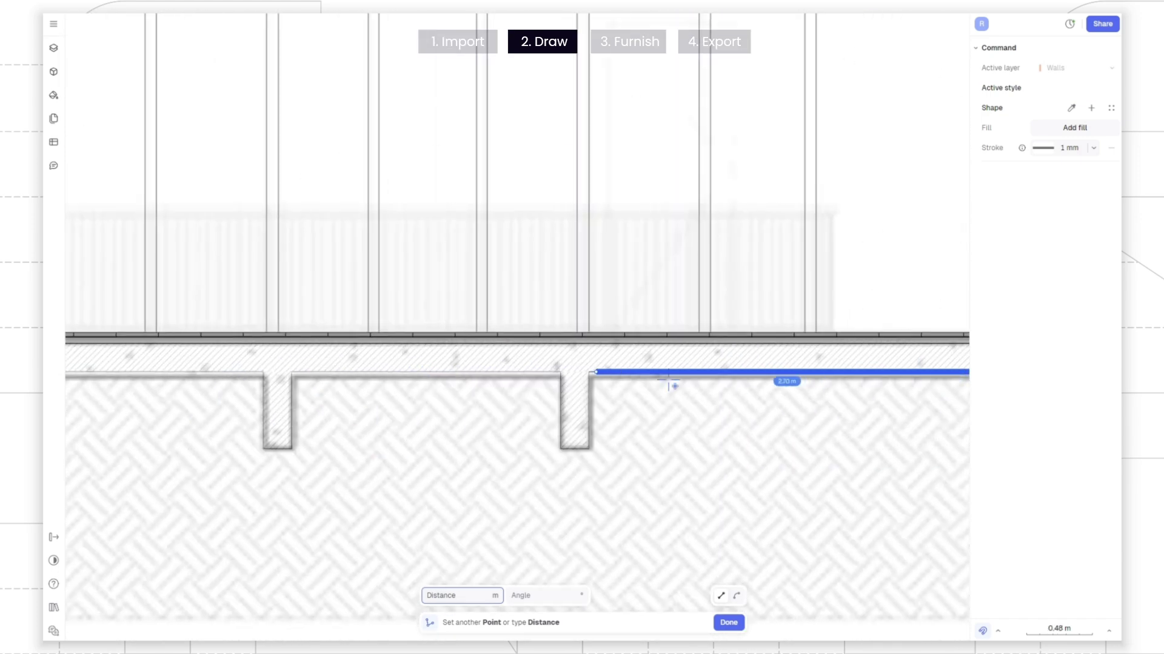
{"action": "left_click", "coordinate": [590, 371]}
{"action": "left_click", "coordinate": [589, 449]}
{"action": "left_click", "coordinate": [561, 449]}
{"action": "left_click", "coordinate": [561, 371]}
{"action": "left_click", "coordinate": [292, 372]}
Step: Trace the remaining footings on the left side and close the building outline at its starting corner
{"action": "left_click", "coordinate": [560, 389]}
{"action": "left_click", "coordinate": [561, 466]}
{"action": "left_click", "coordinate": [532, 466]}
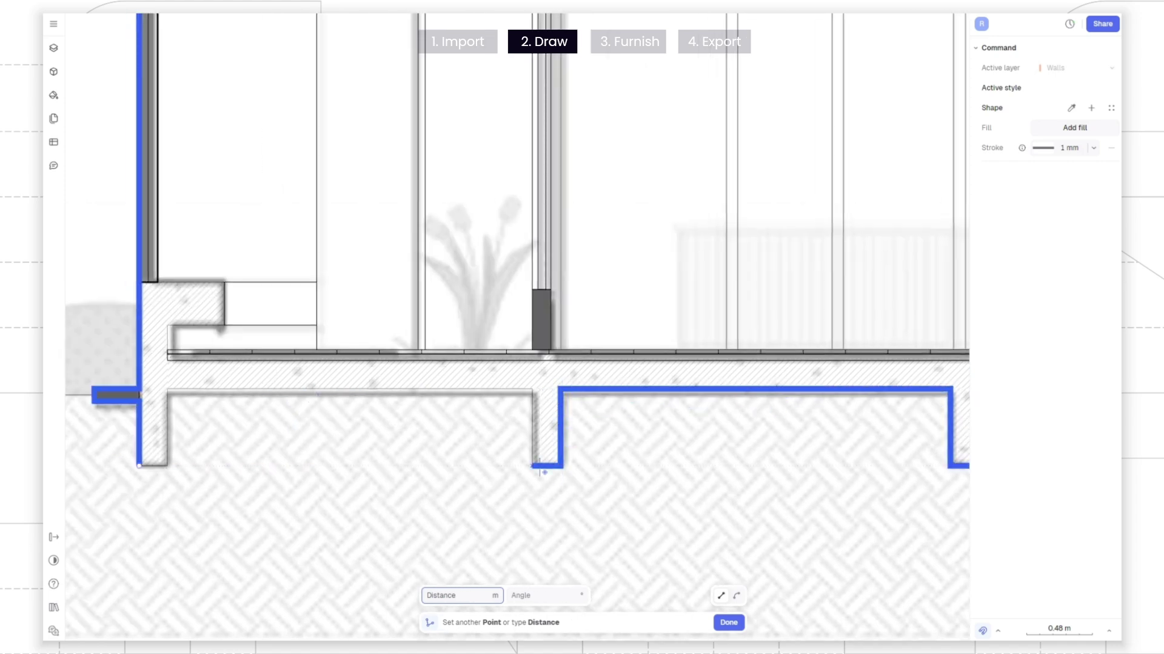
{"action": "left_click", "coordinate": [532, 389]}
{"action": "left_click", "coordinate": [167, 389]}
{"action": "left_click", "coordinate": [167, 466]}
{"action": "left_click", "coordinate": [140, 466]}
Step: Set the building outline's stroke weight to 0.5 mm and check its stroke settings
{"action": "left_click", "coordinate": [1052, 323]}
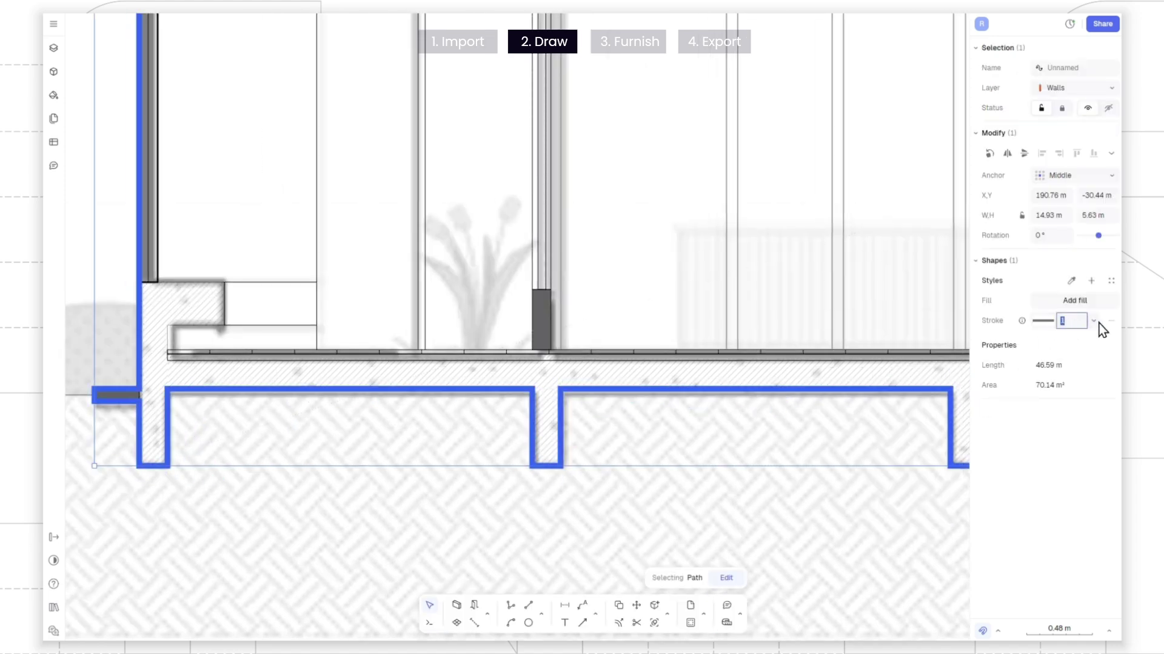
{"action": "key", "text": "Return"}
{"action": "left_click", "coordinate": [1076, 431]}
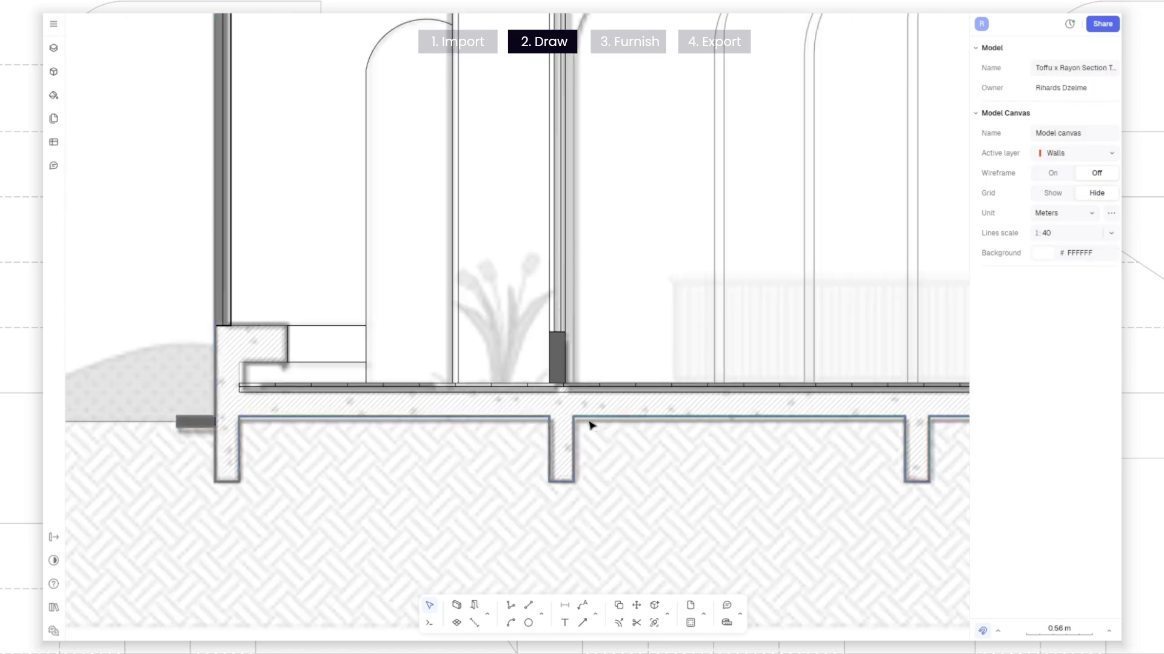
{"action": "left_click", "coordinate": [590, 423]}
{"action": "left_click", "coordinate": [1042, 320]}
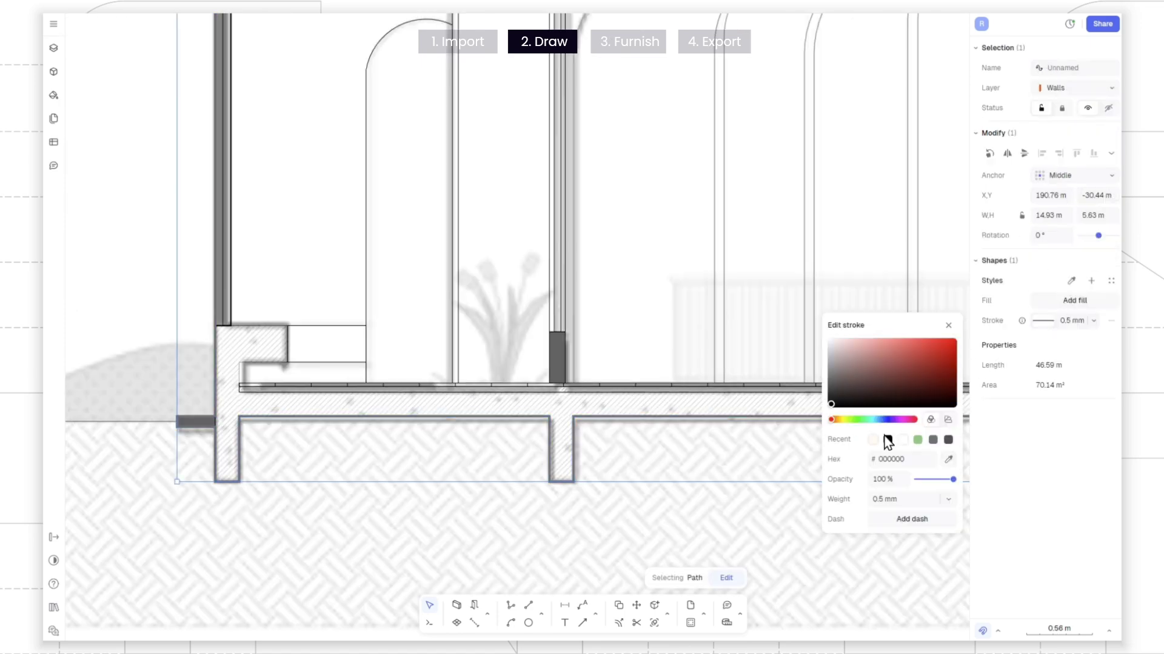
{"action": "key", "text": "Escape"}
{"action": "key", "text": "Escape"}
Step: Give the building outline shape a solid FFFFFF fill and remove its stroke
{"action": "scroll", "coordinate": [386, 459], "scroll_direction": "down", "scroll_amount": 4}
{"action": "mouse_move", "coordinate": [457, 467]}
{"action": "middle_mouse_down"}
{"action": "mouse_move", "coordinate": [463, 441]}
{"action": "mouse_move", "coordinate": [298, 451]}
{"action": "middle_mouse_up"}
{"action": "scroll", "coordinate": [502, 399], "scroll_direction": "down", "scroll_amount": 2}
{"action": "middle_click_drag", "start_coordinate": [502, 400], "coordinate": [512, 393]}
{"action": "left_click", "coordinate": [880, 224]}
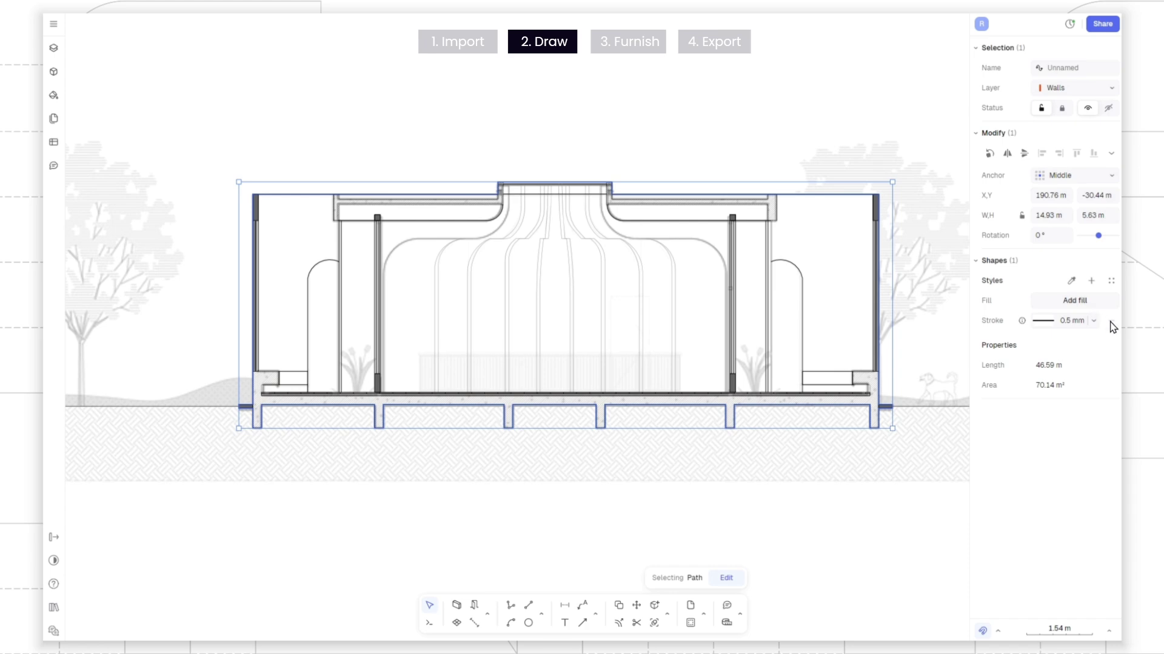
{"action": "left_click", "coordinate": [1080, 303]}
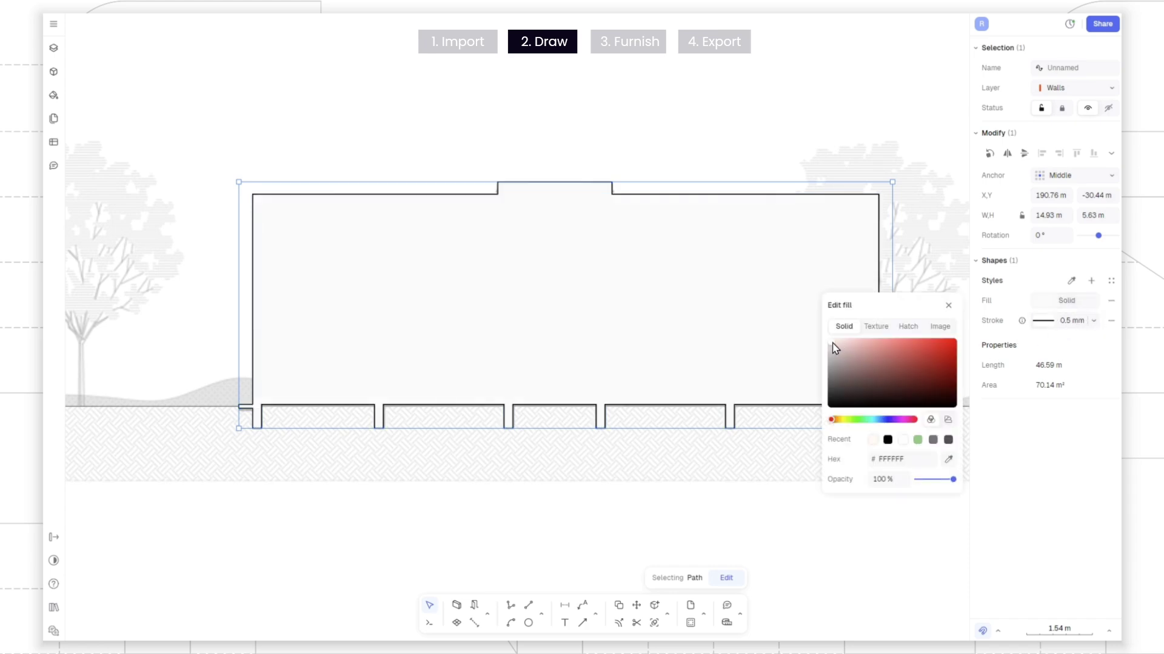
{"action": "key", "text": "ctrl+shift+Down"}
{"action": "left_click", "coordinate": [1111, 320]}
Step: Locate the filled outline path in the Walls layer and send it to the back of the layer
{"action": "left_click", "coordinate": [53, 48]}
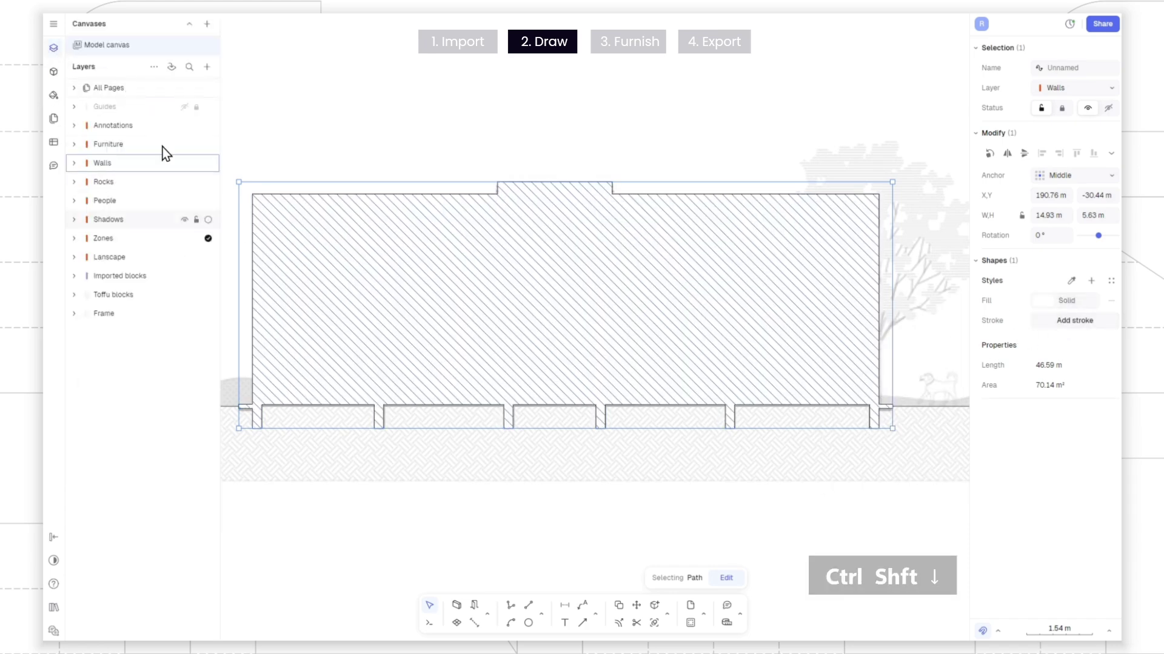
{"action": "left_click", "coordinate": [171, 68]}
{"action": "left_click_drag", "start_coordinate": [140, 183], "coordinate": [129, 379]}
{"action": "right_click", "coordinate": [139, 370]}
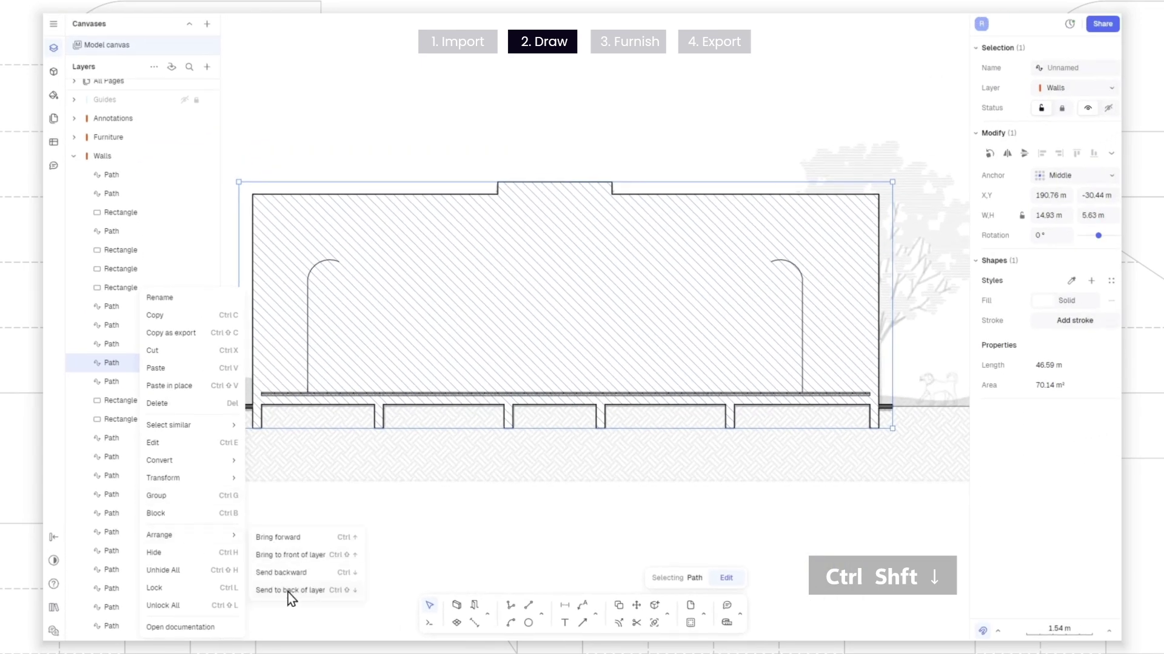
{"action": "left_click", "coordinate": [316, 589]}
Step: Offset the 0.5 mm building outline outward by 0.30 m
{"action": "key", "text": "o"}
{"action": "key", "text": "o"}
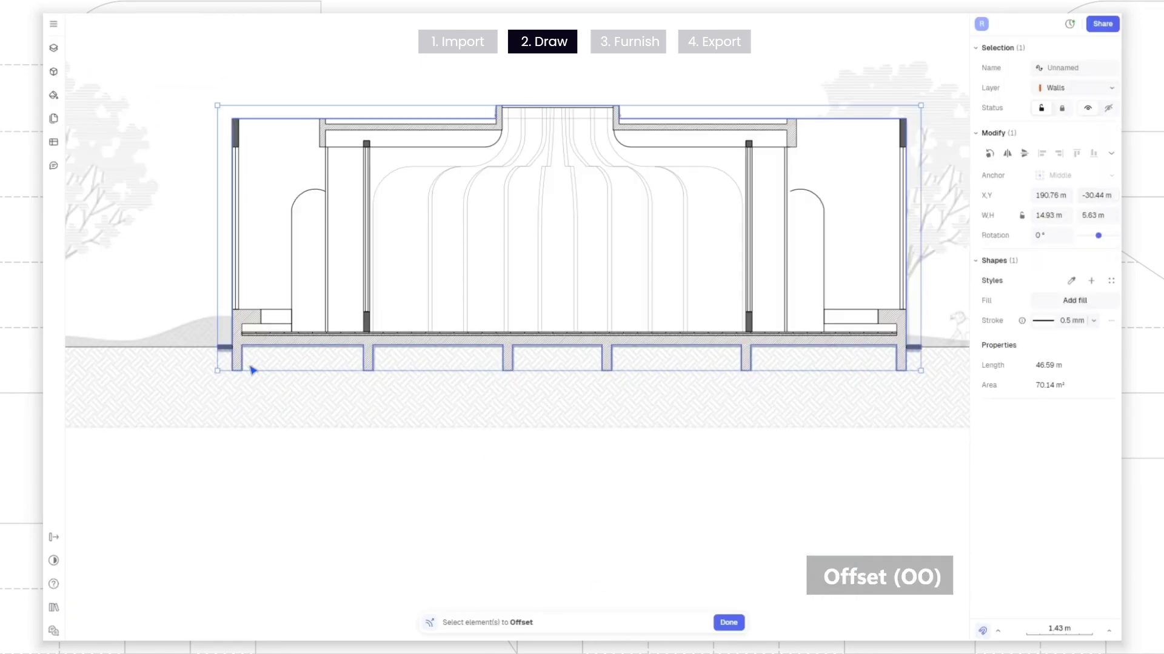
{"action": "scroll", "coordinate": [348, 365], "scroll_direction": "up", "scroll_amount": 5}
{"action": "left_click", "coordinate": [392, 360]}
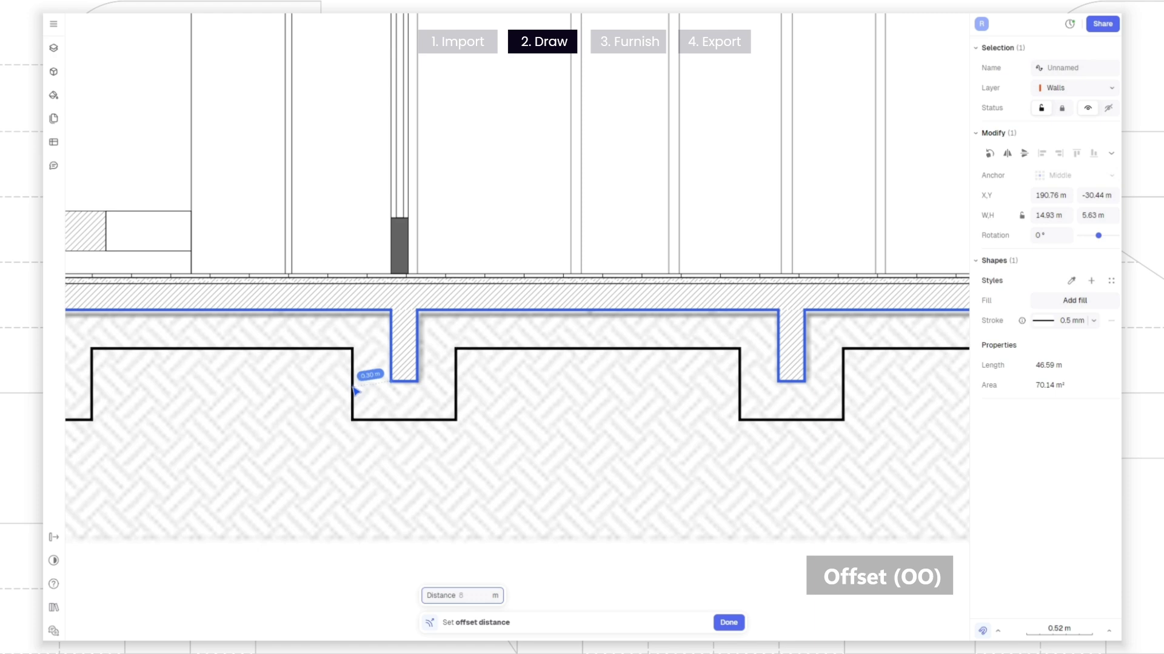
{"action": "left_click", "coordinate": [357, 387]}
{"action": "scroll", "coordinate": [573, 380], "scroll_direction": "down", "scroll_amount": 3}
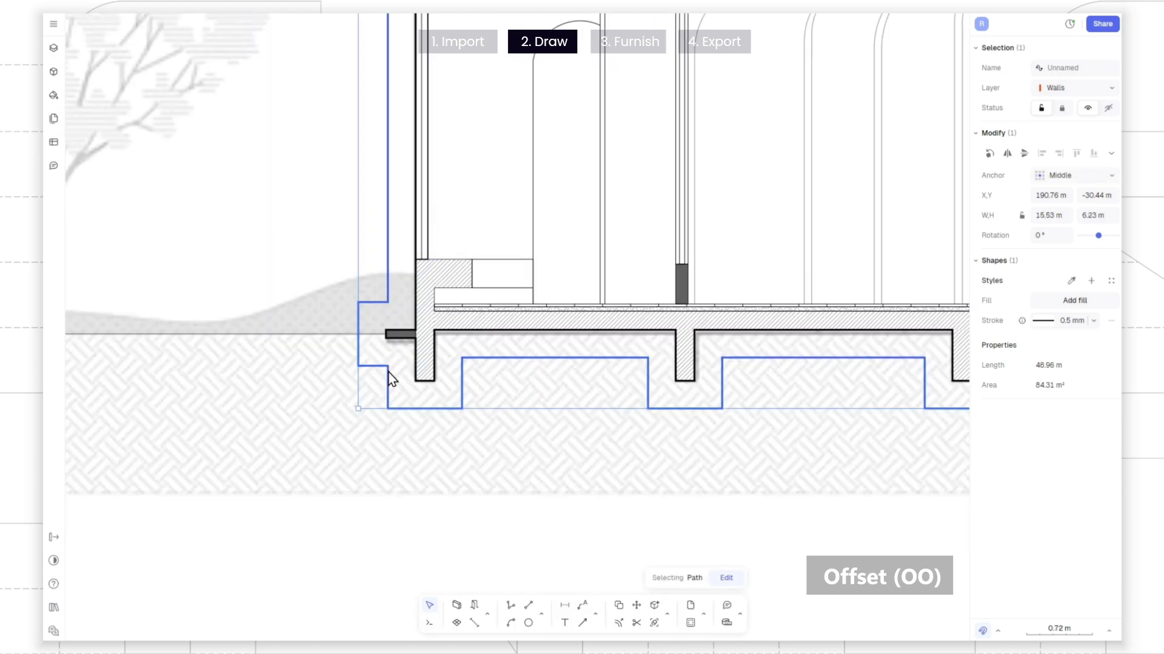
Step: Trim the offset outline against the ground lines on both sides, removing the part above ground
{"action": "scroll", "coordinate": [374, 354], "scroll_direction": "up", "scroll_amount": 4}
{"action": "middle_click_drag", "start_coordinate": [356, 312], "coordinate": [488, 309]}
{"action": "left_click", "coordinate": [508, 297]}
{"action": "scroll", "coordinate": [509, 297], "scroll_direction": "down", "scroll_amount": 8}
{"action": "middle_click_drag", "start_coordinate": [954, 290], "coordinate": [780, 315]}
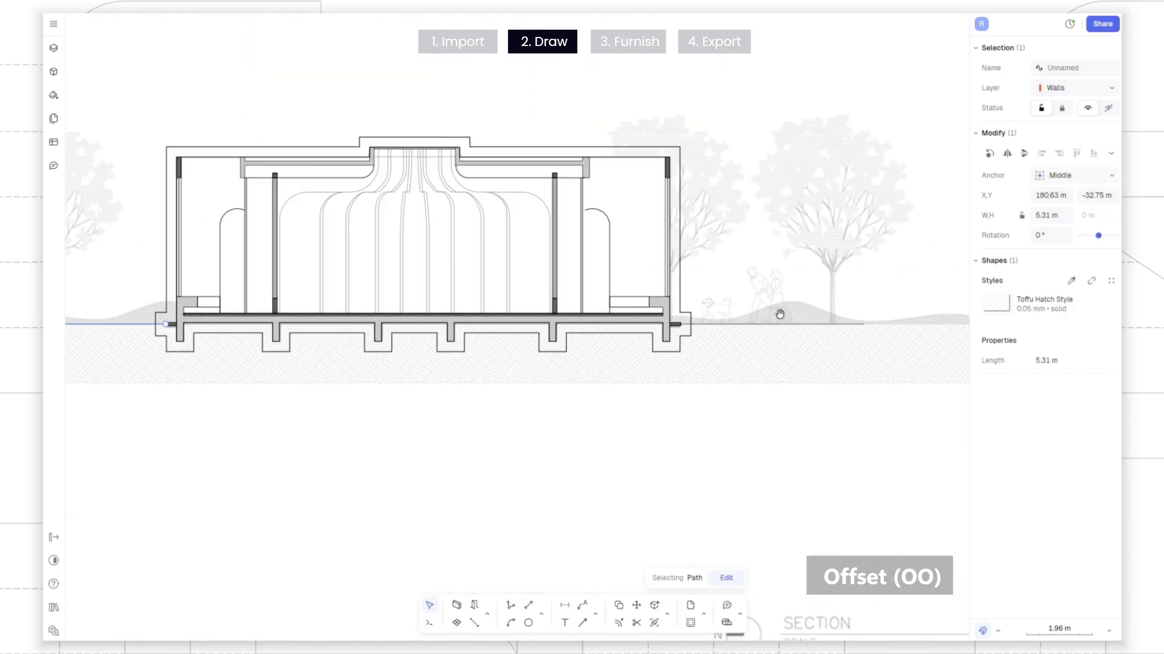
{"action": "left_click", "coordinate": [744, 324], "text": "shift"}
{"action": "left_click", "coordinate": [678, 284]}
{"action": "middle_click_drag", "start_coordinate": [76, 381], "coordinate": [384, 387]}
{"action": "key", "text": "Escape"}
Step: Detach the ground line left of the building from its style and give it a heavier stroke weight
{"action": "scroll", "coordinate": [449, 321], "scroll_direction": "up", "scroll_amount": 5}
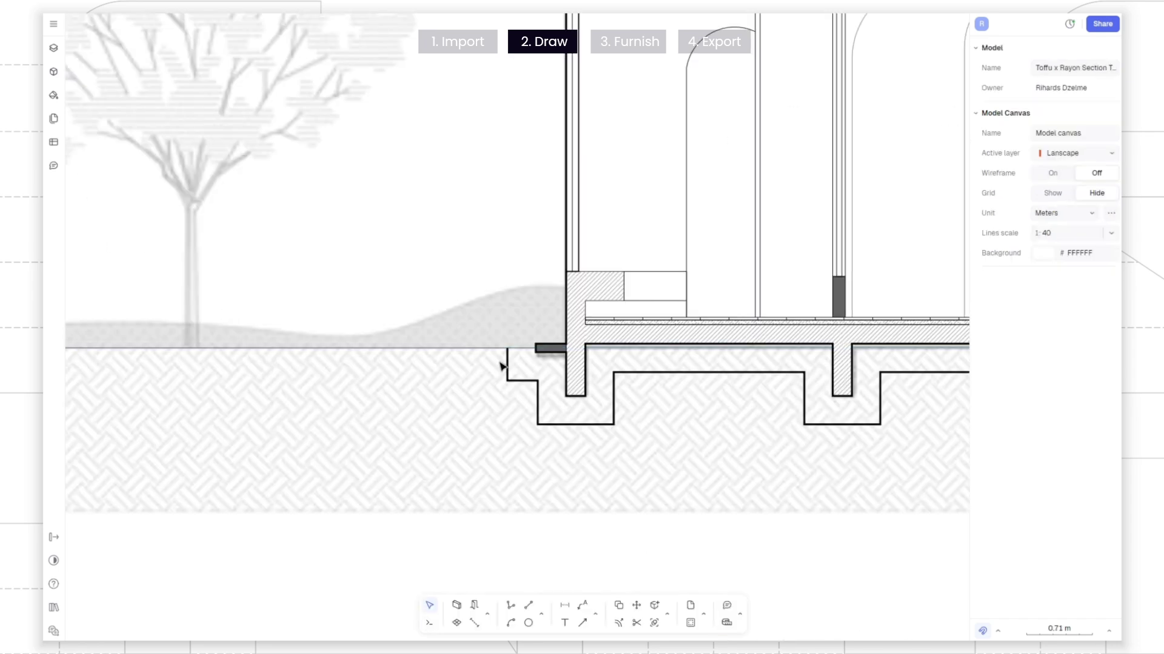
{"action": "left_click", "coordinate": [512, 349]}
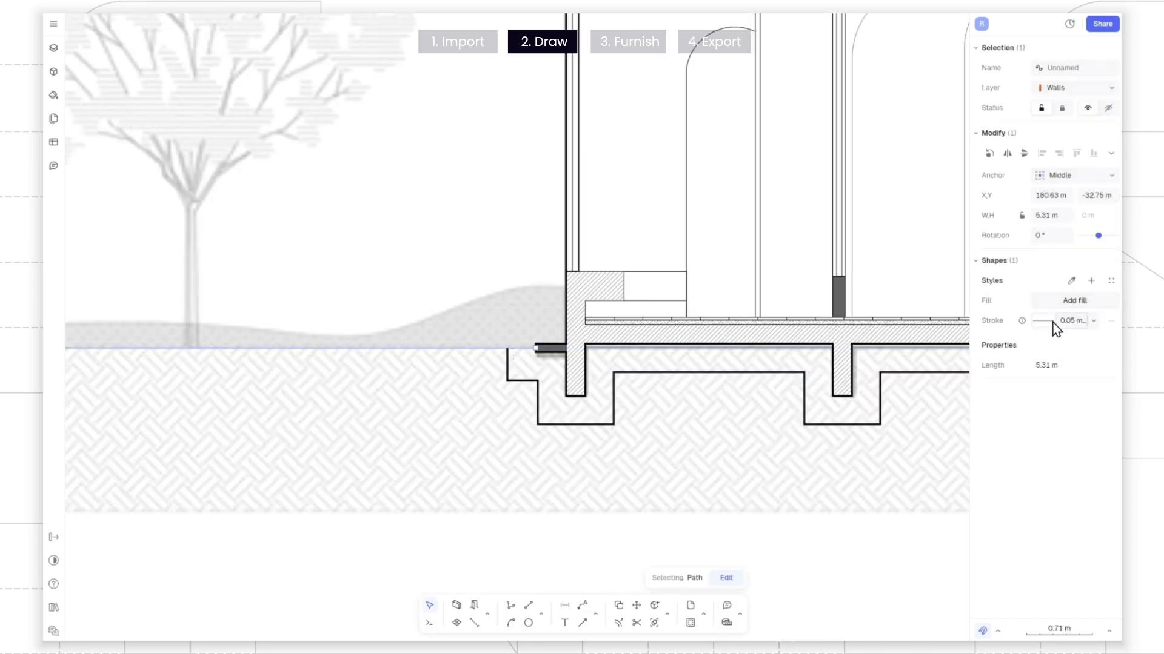
{"action": "left_click", "coordinate": [1052, 323]}
{"action": "left_click", "coordinate": [945, 501]}
{"action": "left_click", "coordinate": [921, 423]}
{"action": "key", "text": "Escape"}
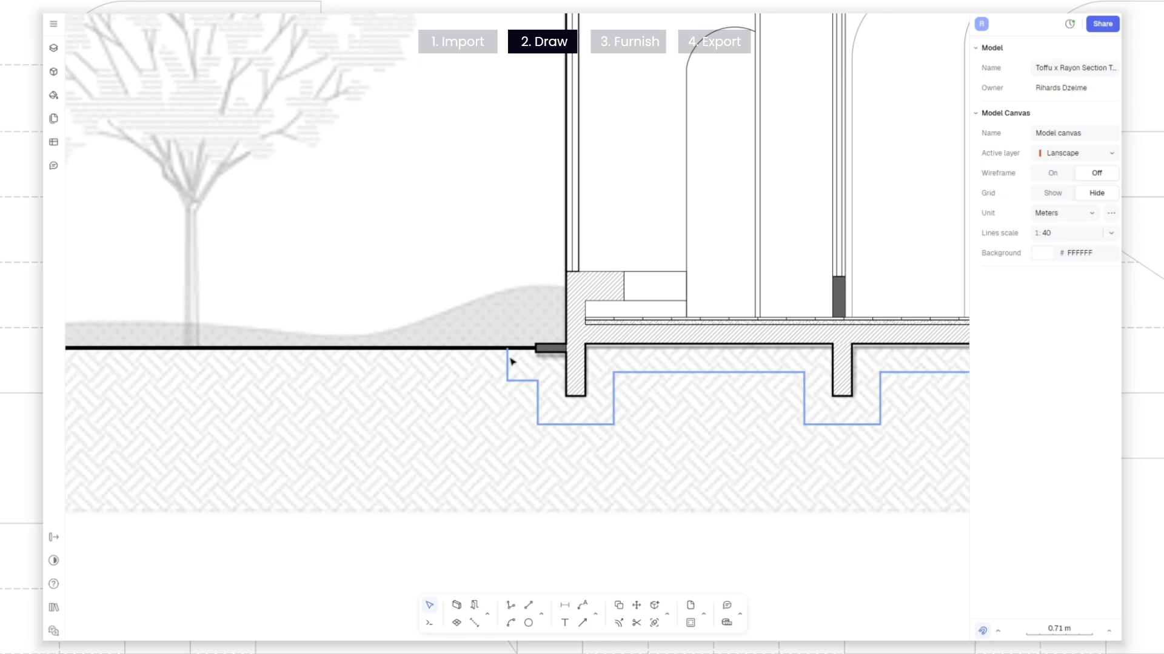
Step: Reshape the offset outline's left end into a slope by deleting its two step corners and moving its end point outward along the ground line
{"action": "left_click", "coordinate": [509, 362]}
{"action": "scroll", "coordinate": [510, 361], "scroll_direction": "up", "scroll_amount": 5}
{"action": "key", "text": "Escape"}
{"action": "double_click", "coordinate": [609, 437]}
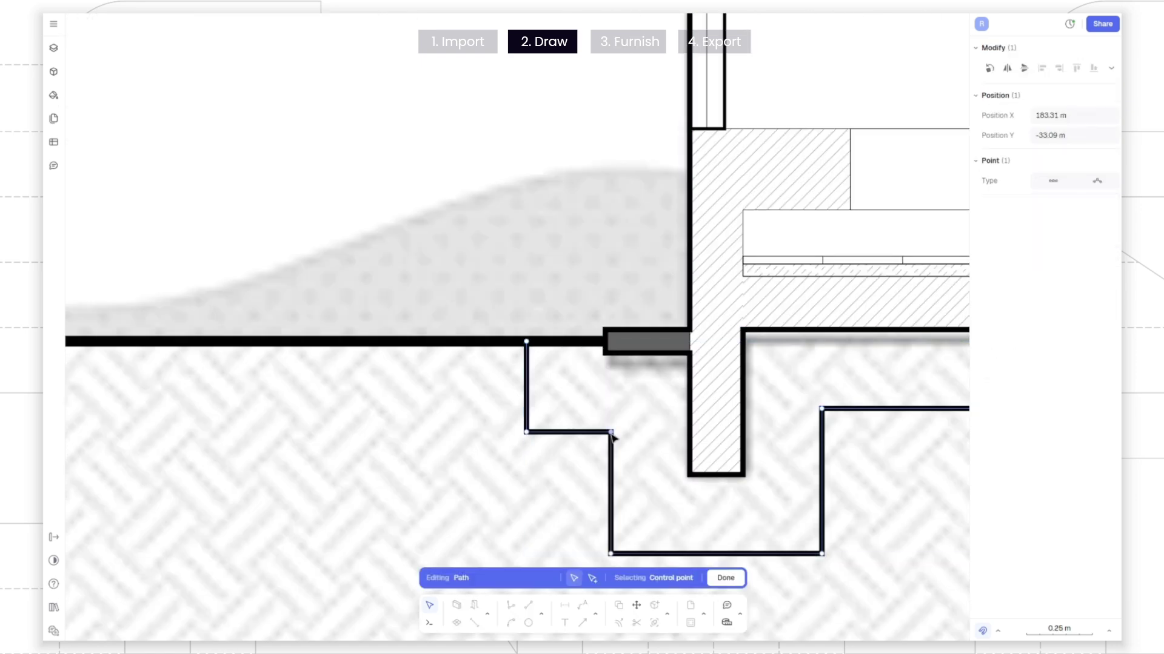
{"action": "key", "text": "Delete"}
{"action": "key", "text": "Delete"}
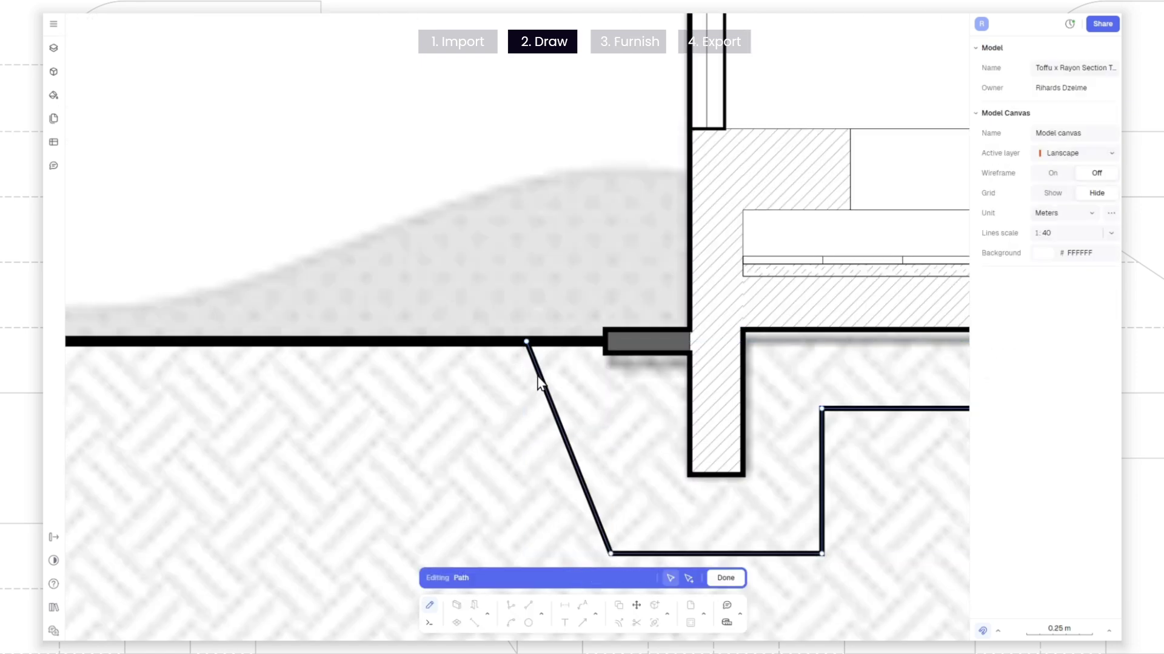
{"action": "left_click_drag", "start_coordinate": [446, 346], "coordinate": [401, 343]}
{"action": "scroll", "coordinate": [450, 328], "scroll_direction": "down", "scroll_amount": 3}
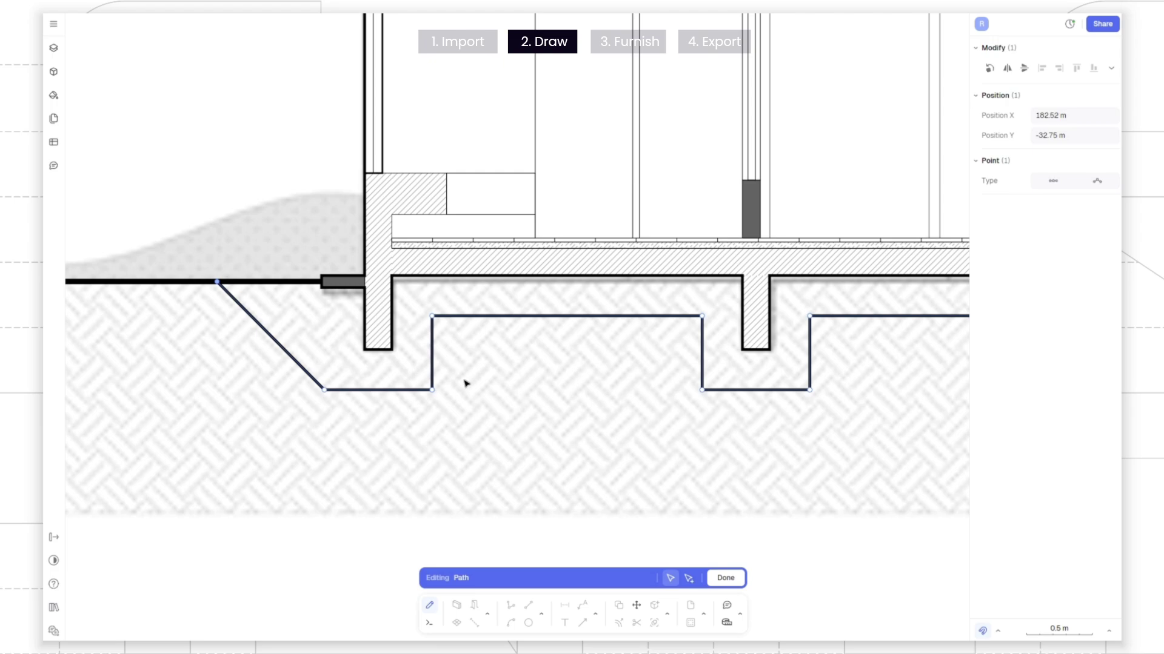
Step: Reshape the offset outline's right end into a slope by deleting its two step corners and moving its end point outward along the ground line
{"action": "middle_click_drag", "start_coordinate": [466, 384], "coordinate": [475, 400]}
{"action": "left_click", "coordinate": [450, 359]}
{"action": "scroll", "coordinate": [229, 330], "scroll_direction": "down", "scroll_amount": 3}
{"action": "middle_click_drag", "start_coordinate": [849, 348], "coordinate": [327, 358]}
{"action": "scroll", "coordinate": [709, 350], "scroll_direction": "up", "scroll_amount": 4}
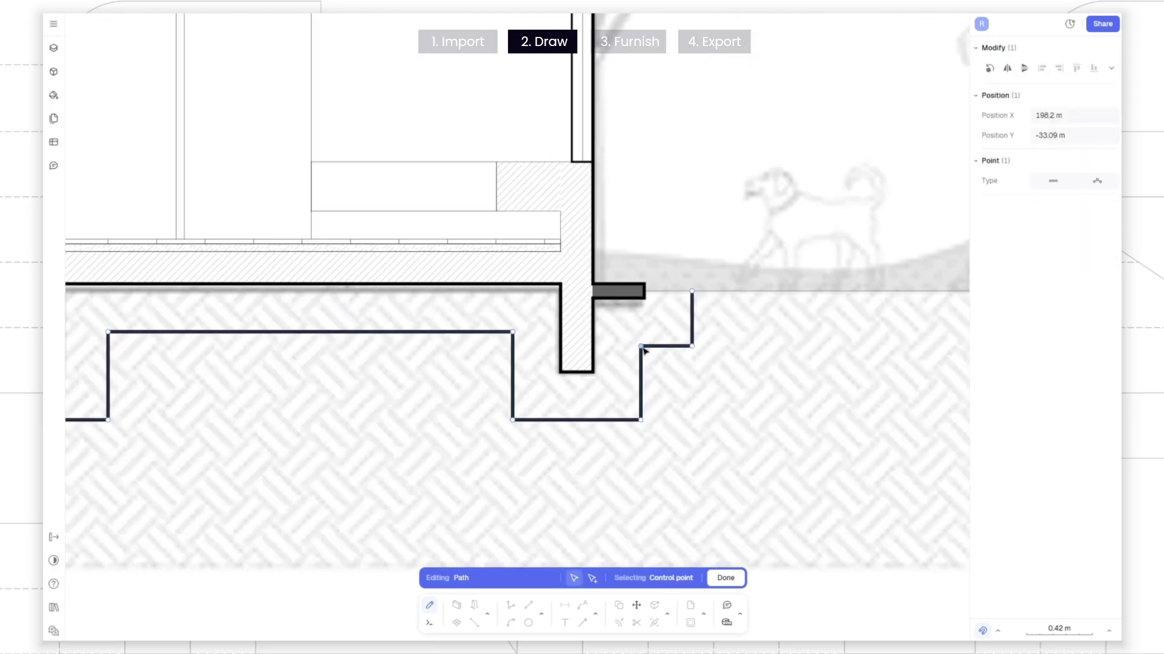
{"action": "key", "text": "Delete"}
{"action": "left_click", "coordinate": [693, 347]}
{"action": "key", "text": "Delete"}
{"action": "left_click_drag", "start_coordinate": [692, 292], "coordinate": [735, 299]}
{"action": "scroll", "coordinate": [772, 382], "scroll_direction": "down", "scroll_amount": 5}
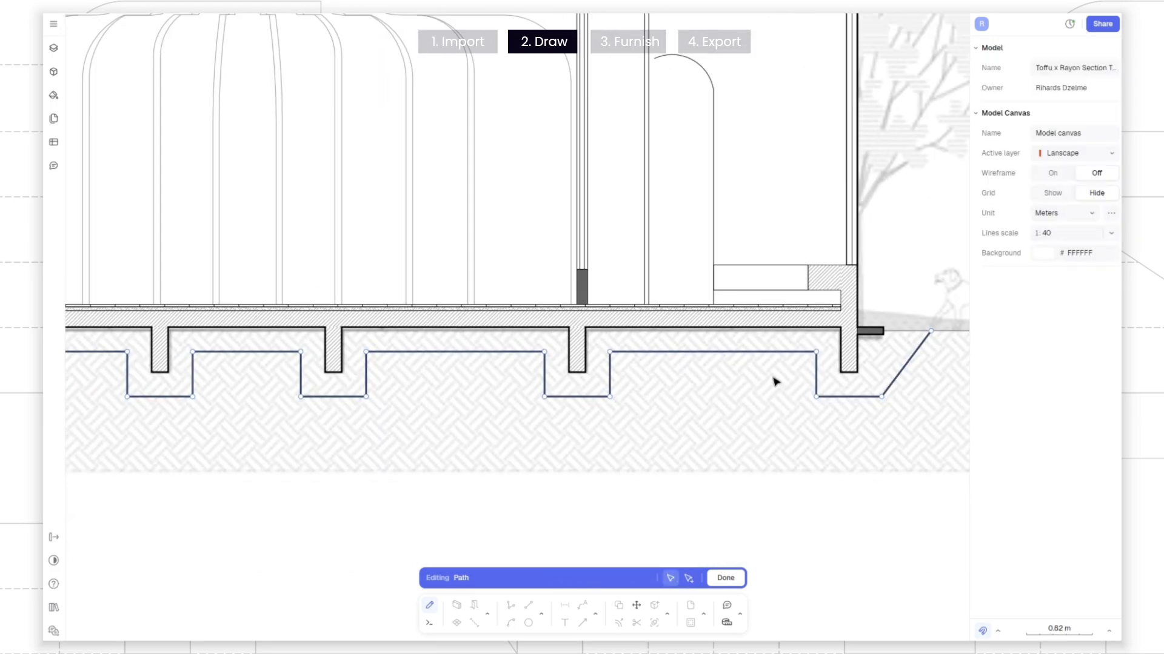
{"action": "key", "text": "Escape"}
Step: Move the four style sample squares from the far left to just above the building section
{"action": "scroll", "coordinate": [897, 371], "scroll_direction": "down", "scroll_amount": 6}
{"action": "middle_click_drag", "start_coordinate": [200, 437], "coordinate": [591, 444]}
{"action": "scroll", "coordinate": [600, 445], "scroll_direction": "down", "scroll_amount": 2}
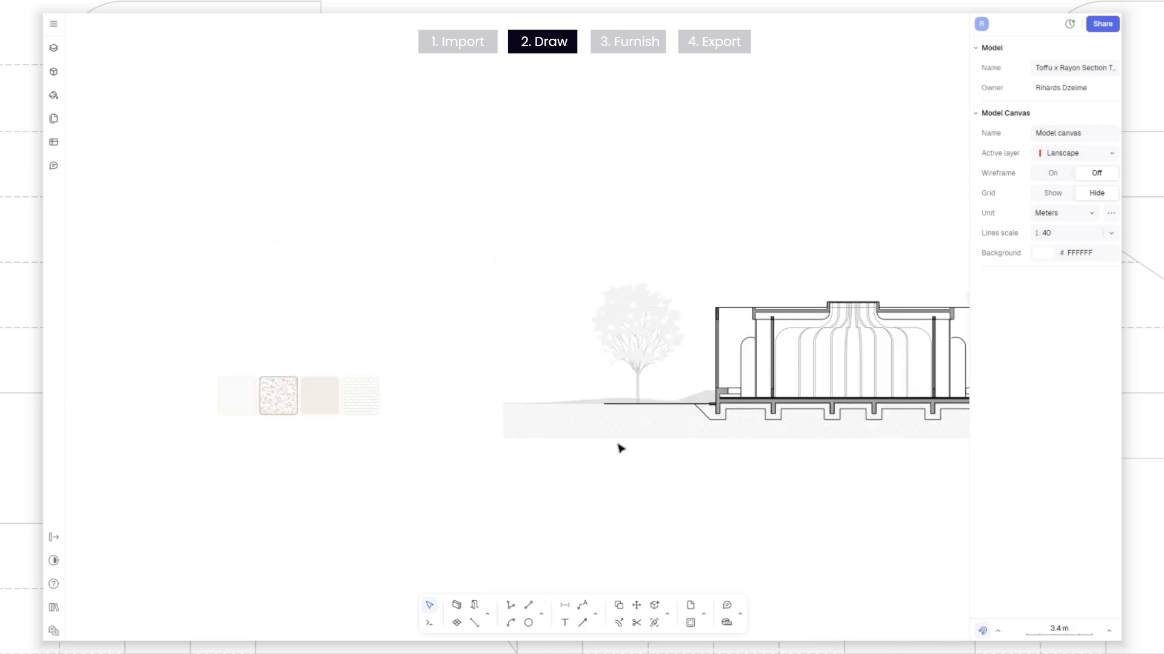
{"action": "left_click_drag", "start_coordinate": [412, 443], "coordinate": [239, 382]}
{"action": "mouse_move", "coordinate": [272, 405]}
{"action": "left_mouse_down"}
{"action": "mouse_move", "coordinate": [297, 420]}
{"action": "mouse_move", "coordinate": [757, 302]}
{"action": "left_mouse_up"}
{"action": "key", "text": "Escape"}
Step: Fill the closed foundation bed outline beneath the building with the Stones hatch pattern
{"action": "middle_click_drag", "start_coordinate": [782, 358], "coordinate": [635, 347]}
{"action": "scroll", "coordinate": [678, 382], "scroll_direction": "up", "scroll_amount": 5}
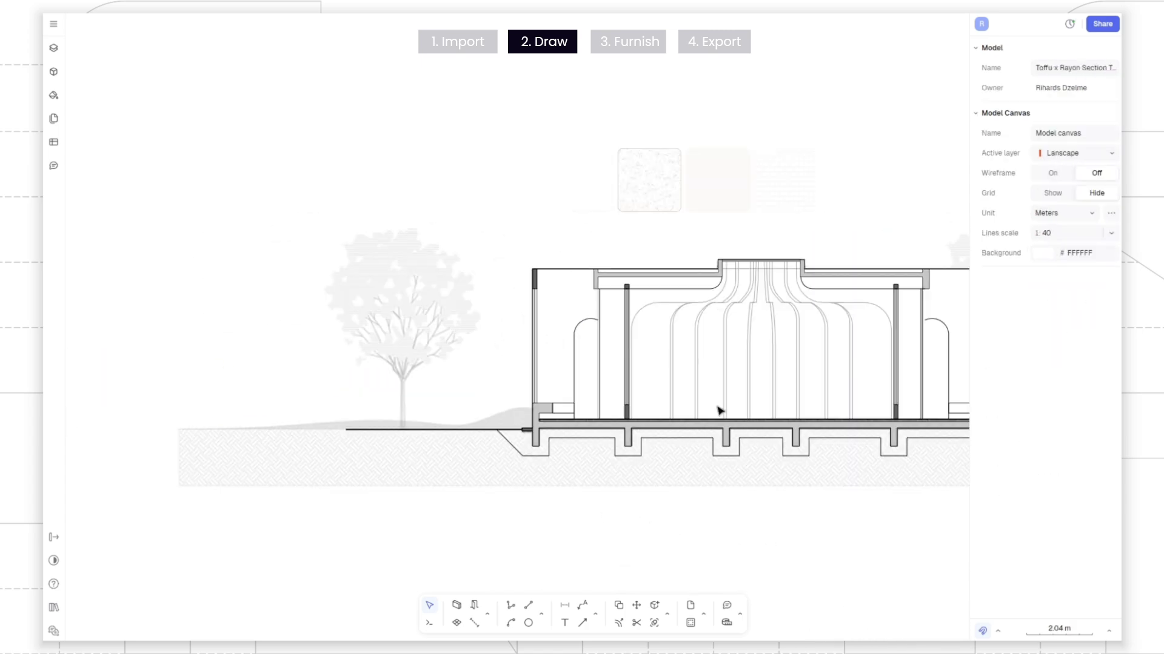
{"action": "middle_click_drag", "start_coordinate": [685, 538], "coordinate": [535, 470]}
{"action": "left_click", "coordinate": [439, 371]}
{"action": "middle_click_drag", "start_coordinate": [439, 372], "coordinate": [512, 416]}
{"action": "left_click", "coordinate": [1042, 303]}
{"action": "left_click", "coordinate": [908, 327]}
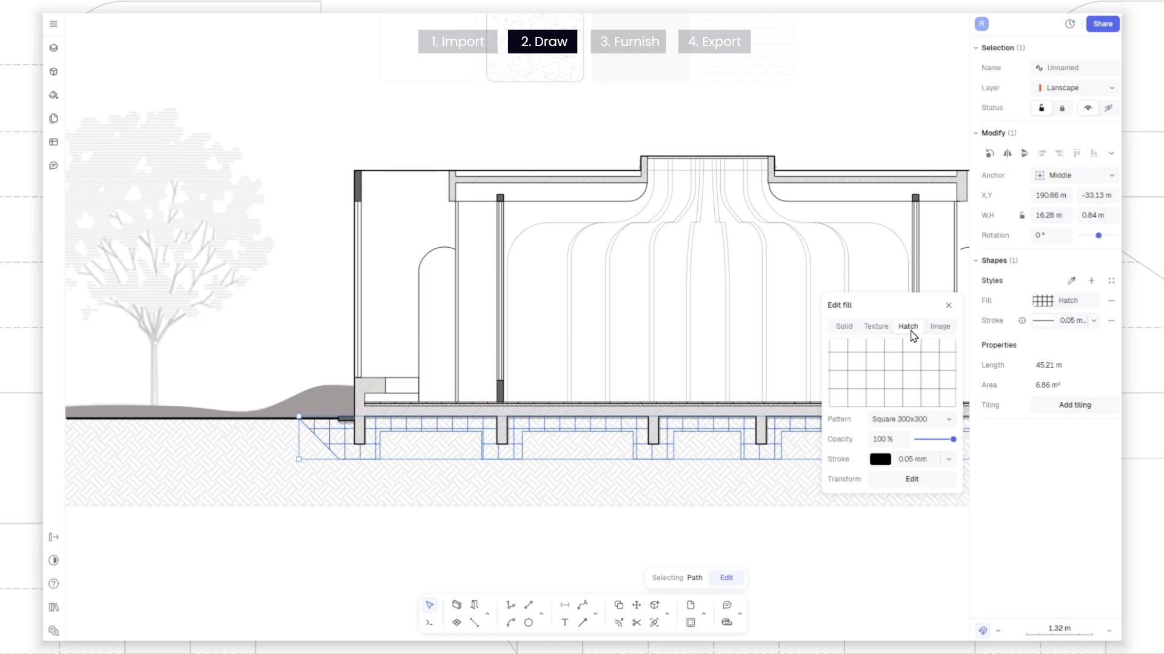
{"action": "left_click", "coordinate": [911, 419]}
{"action": "scroll", "coordinate": [882, 240], "scroll_direction": "down", "scroll_amount": 2}
{"action": "scroll", "coordinate": [882, 240], "scroll_direction": "up", "scroll_amount": 2}
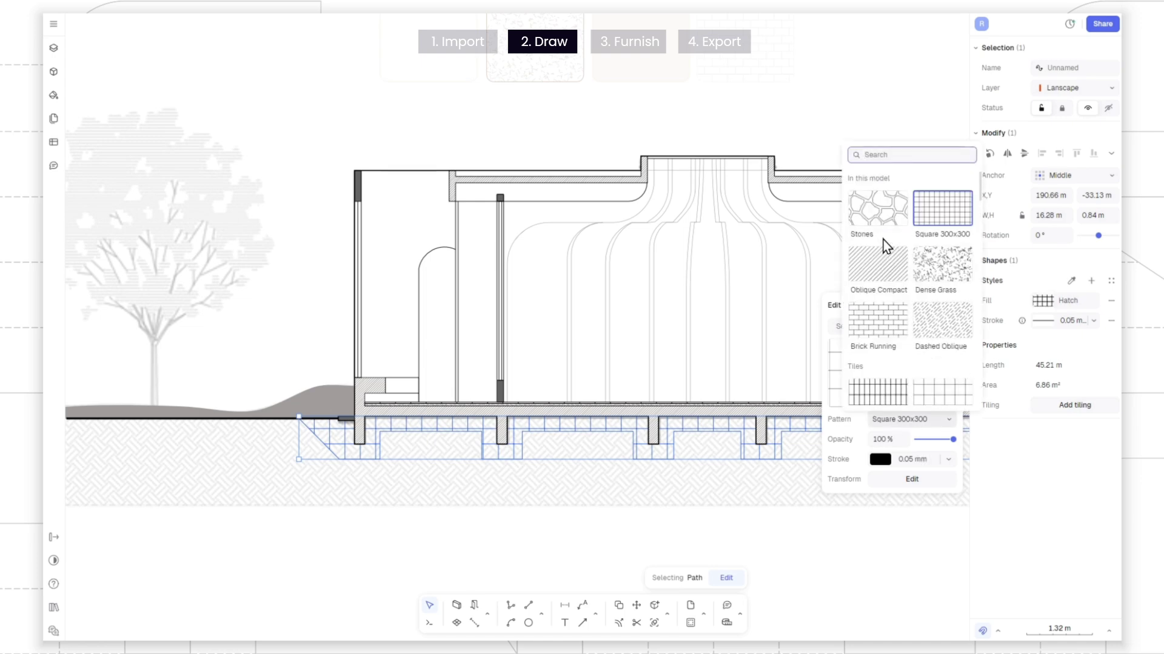
{"action": "left_click", "coordinate": [878, 208]}
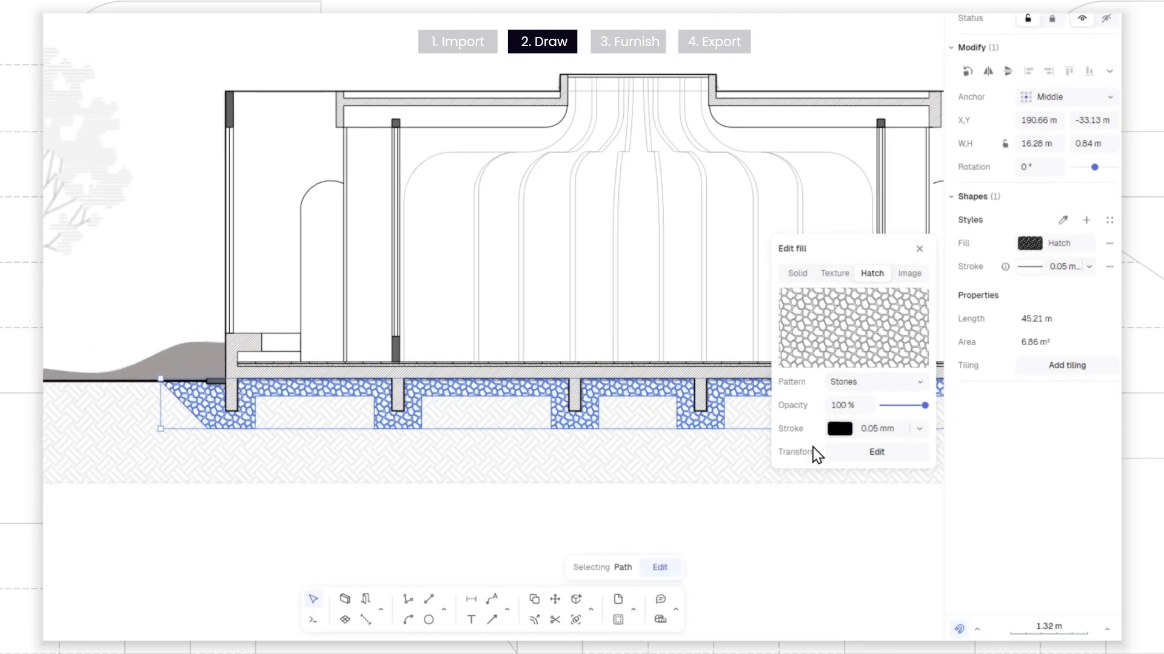
Step: Reduce the Stones hatch's opacity to 50% and change the colour of its stroke
{"action": "left_click", "coordinate": [553, 454]}
{"action": "left_click", "coordinate": [598, 390]}
{"action": "left_click", "coordinate": [1029, 243]}
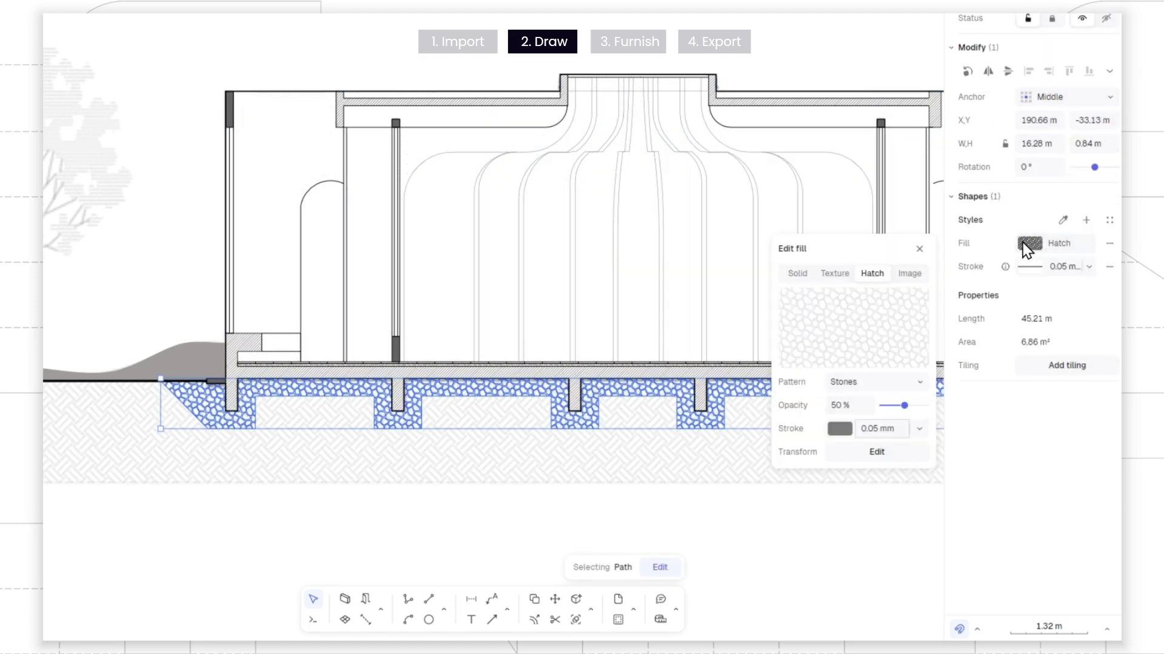
{"action": "left_click", "coordinate": [839, 428]}
{"action": "left_click", "coordinate": [918, 428]}
{"action": "left_click", "coordinate": [574, 59]}
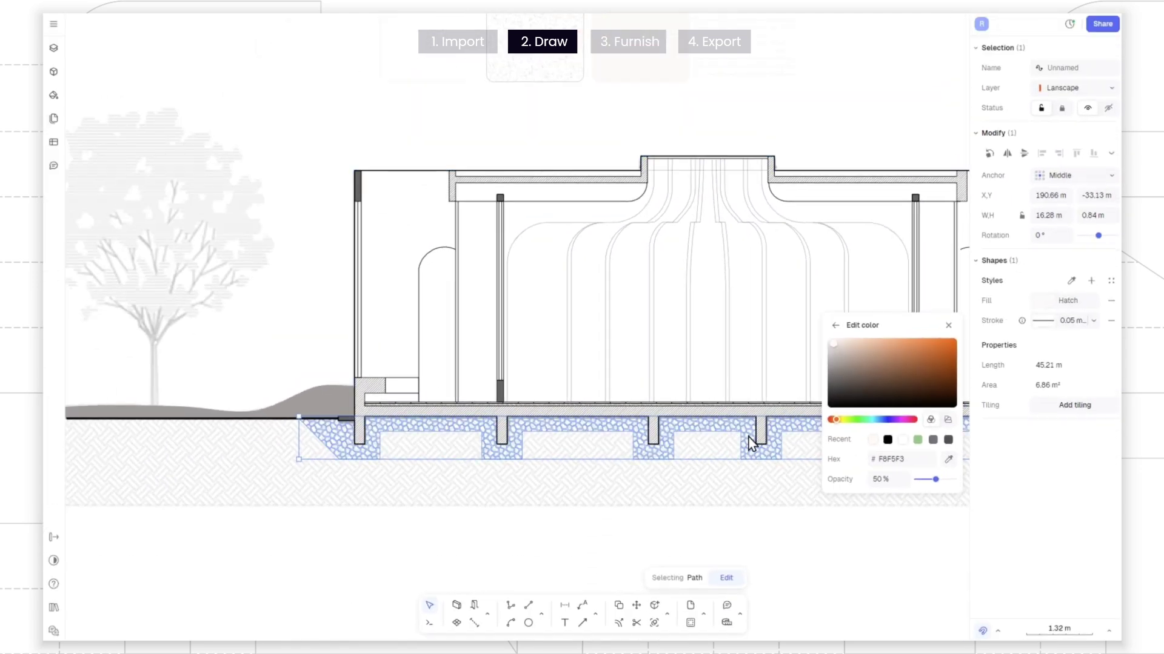
{"action": "left_click", "coordinate": [795, 306]}
{"action": "left_click", "coordinate": [698, 519]}
{"action": "left_click", "coordinate": [662, 437]}
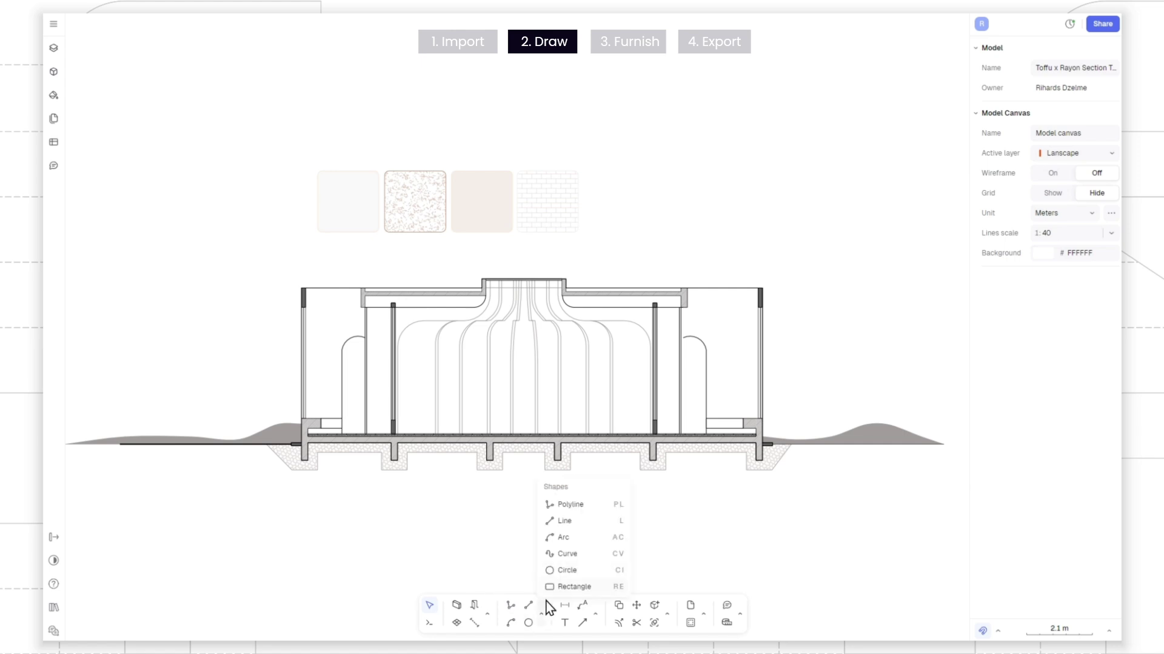
Step: Draw a background rectangle about 22.82 m wide and 10.47 m high, rising from the ground line behind the building
{"action": "left_click", "coordinate": [571, 586]}
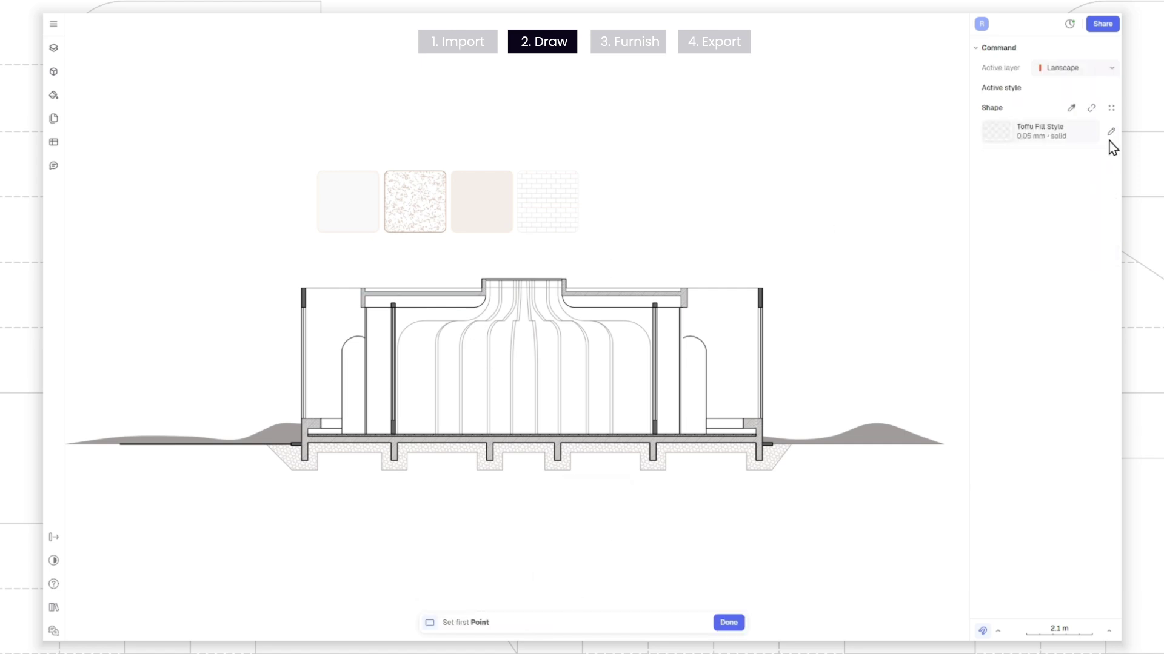
{"action": "left_click", "coordinate": [123, 445]}
{"action": "scroll", "coordinate": [123, 445], "scroll_direction": "down", "scroll_amount": 5}
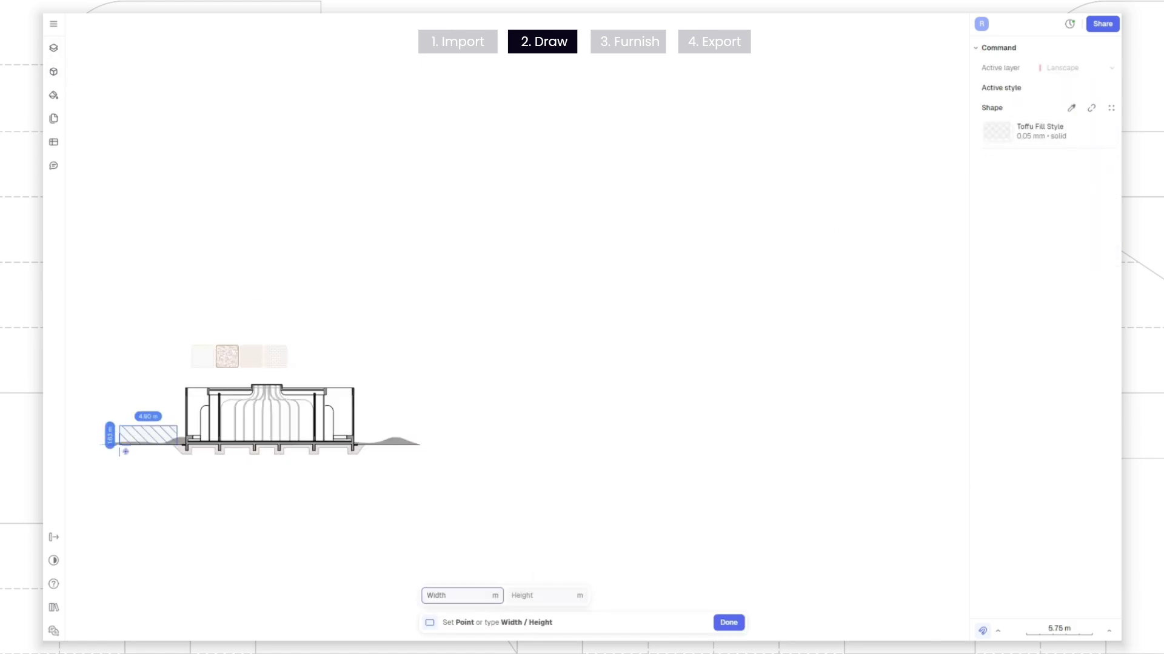
{"action": "left_click", "coordinate": [417, 314]}
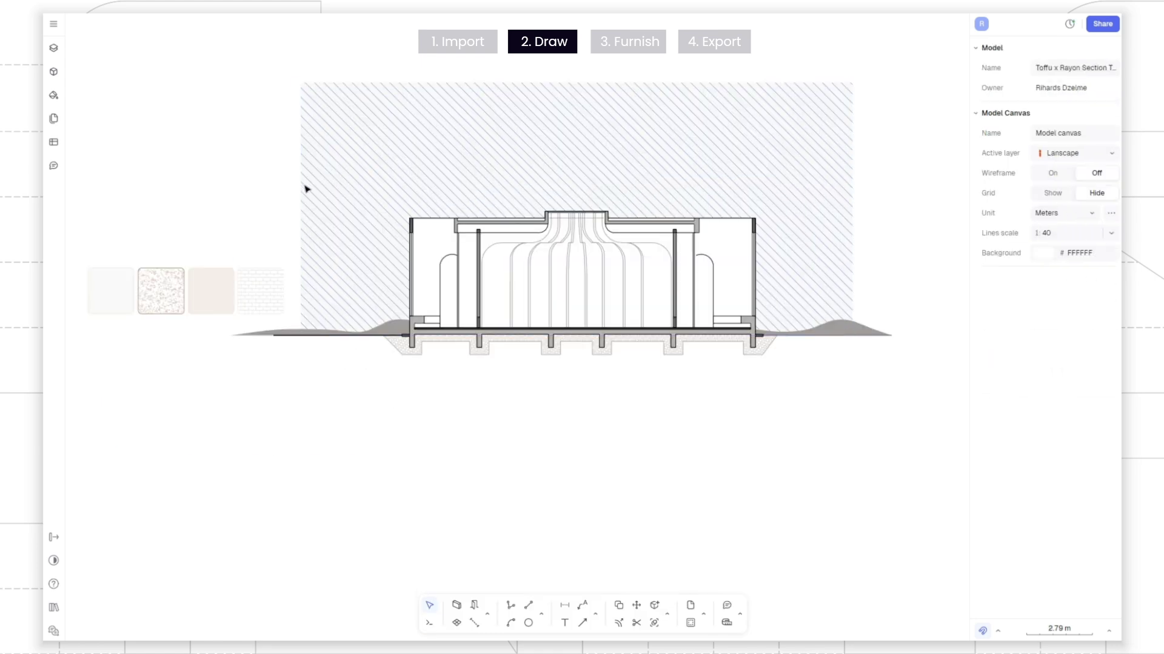
Step: Copy the background rectangle below the ground line, shorten it to about 5.43 m high, and apply the beige sample's style
{"action": "left_click_drag", "start_coordinate": [355, 161], "coordinate": [356, 414], "text": "alt"}
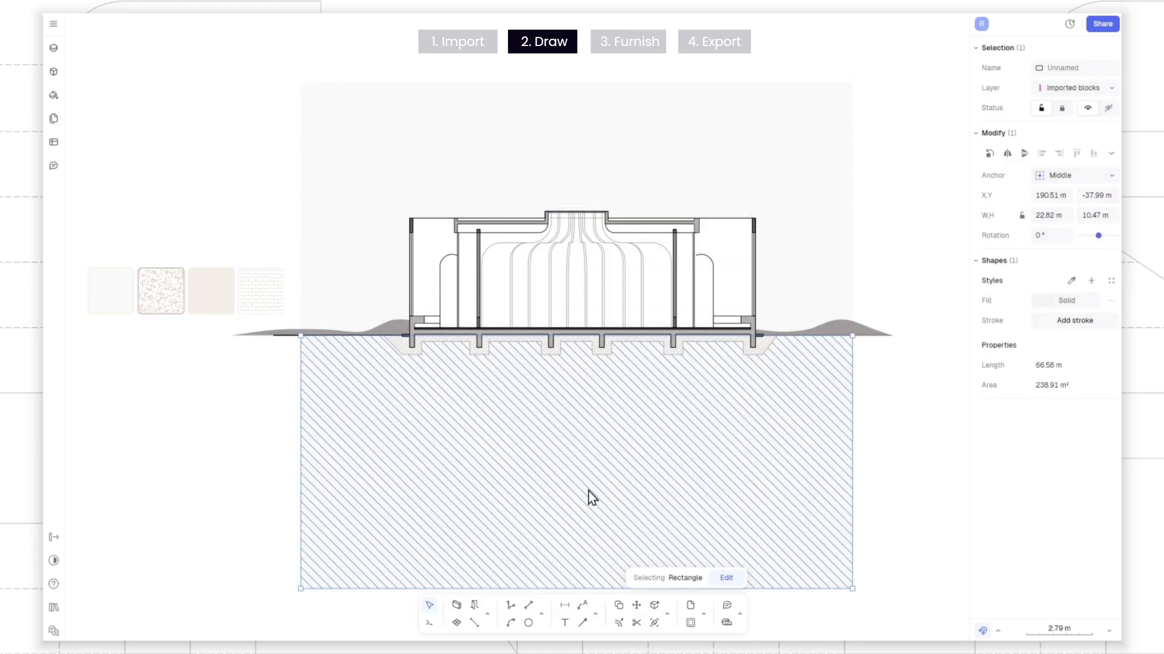
{"action": "mouse_move", "coordinate": [587, 589]}
{"action": "left_mouse_down"}
{"action": "mouse_move", "coordinate": [561, 566]}
{"action": "mouse_move", "coordinate": [563, 467]}
{"action": "left_mouse_up"}
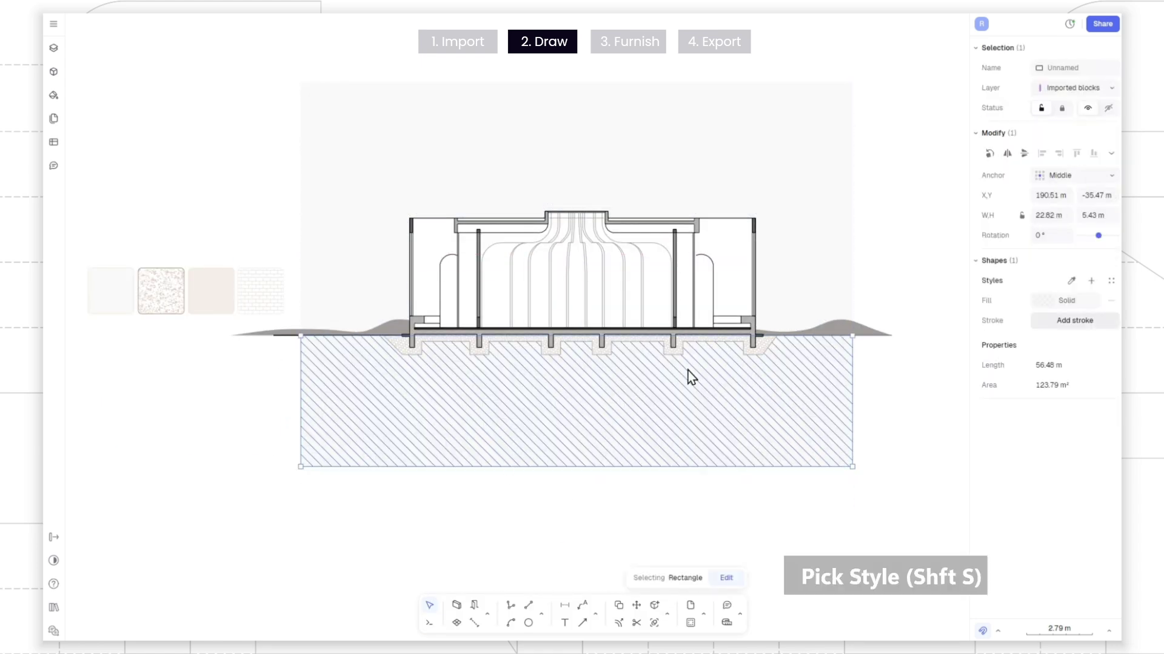
{"action": "left_click", "coordinate": [230, 293]}
{"action": "key", "text": "Escape"}
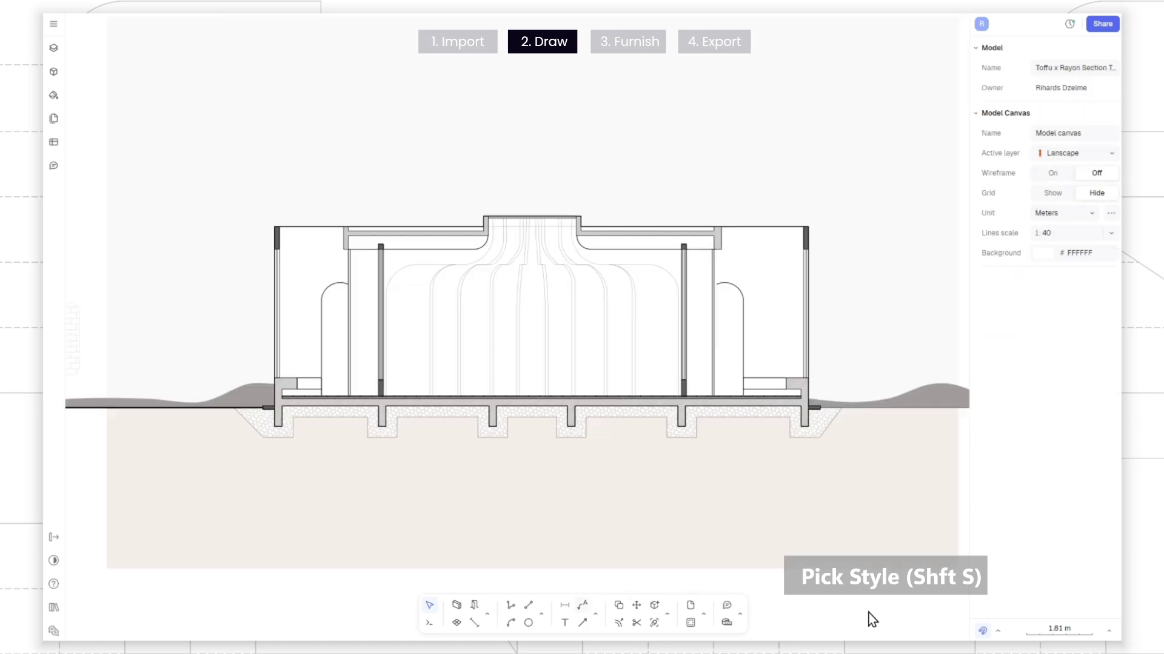
Step: Draw a wavy curve across the beige ground rectangle from its left edge to its right edge, below the foundations
{"action": "left_click", "coordinate": [542, 615]}
{"action": "left_click", "coordinate": [562, 555]}
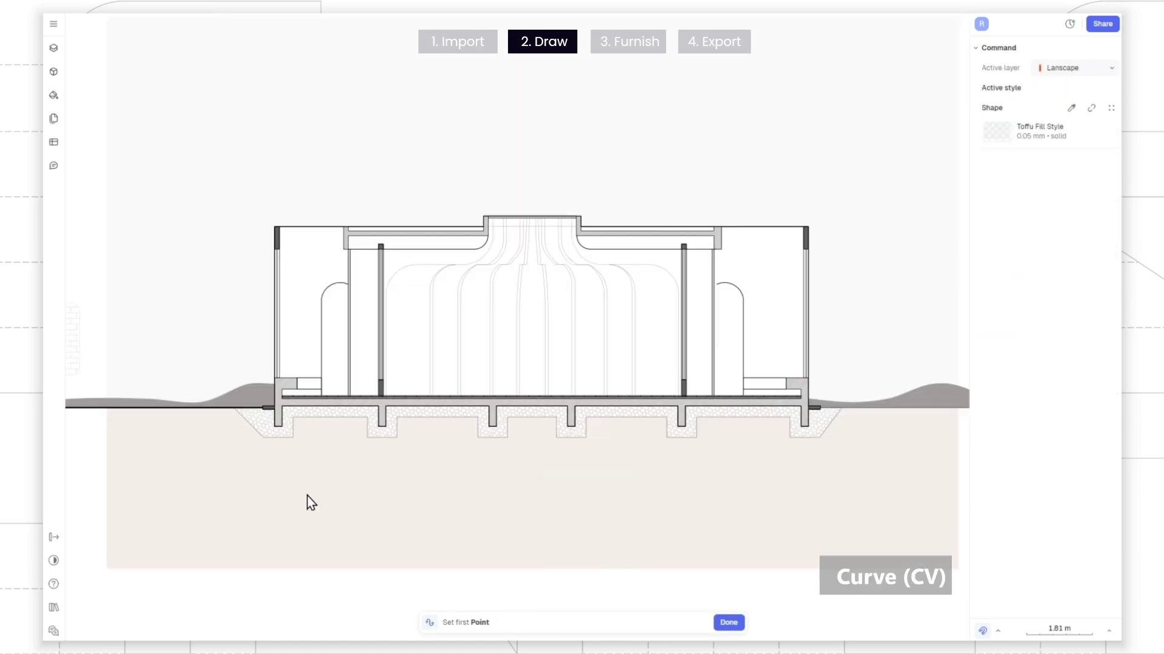
{"action": "left_click", "coordinate": [124, 437]}
{"action": "scroll", "coordinate": [378, 483], "scroll_direction": "up", "scroll_amount": 3}
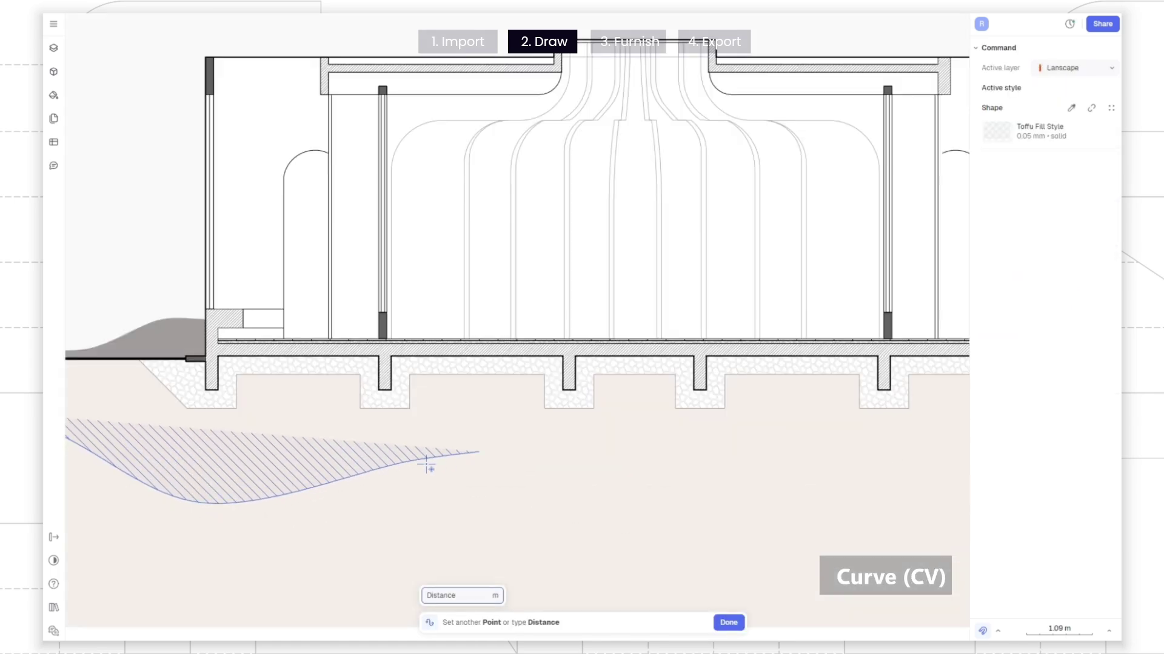
{"action": "left_click", "coordinate": [690, 531]}
{"action": "middle_click_drag", "start_coordinate": [690, 531], "coordinate": [348, 526]}
{"action": "scroll", "coordinate": [485, 472], "scroll_direction": "up", "scroll_amount": 3}
{"action": "left_click", "coordinate": [742, 470]}
{"action": "middle_click_drag", "start_coordinate": [742, 470], "coordinate": [222, 505]}
{"action": "left_click", "coordinate": [566, 543]}
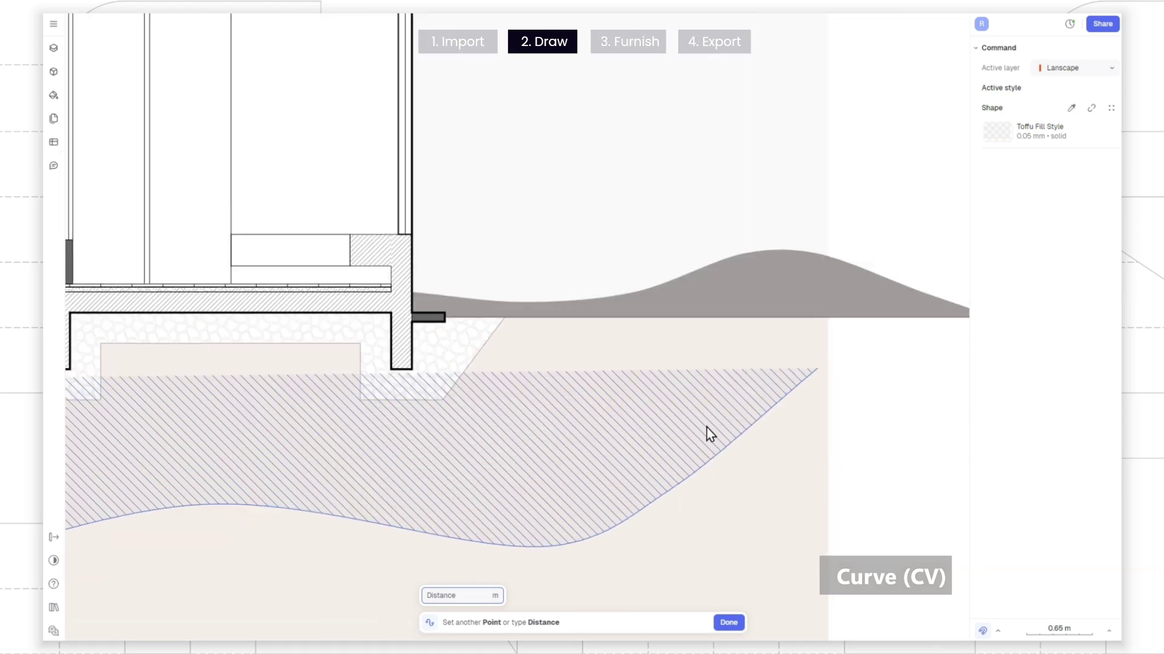
{"action": "left_click", "coordinate": [829, 364]}
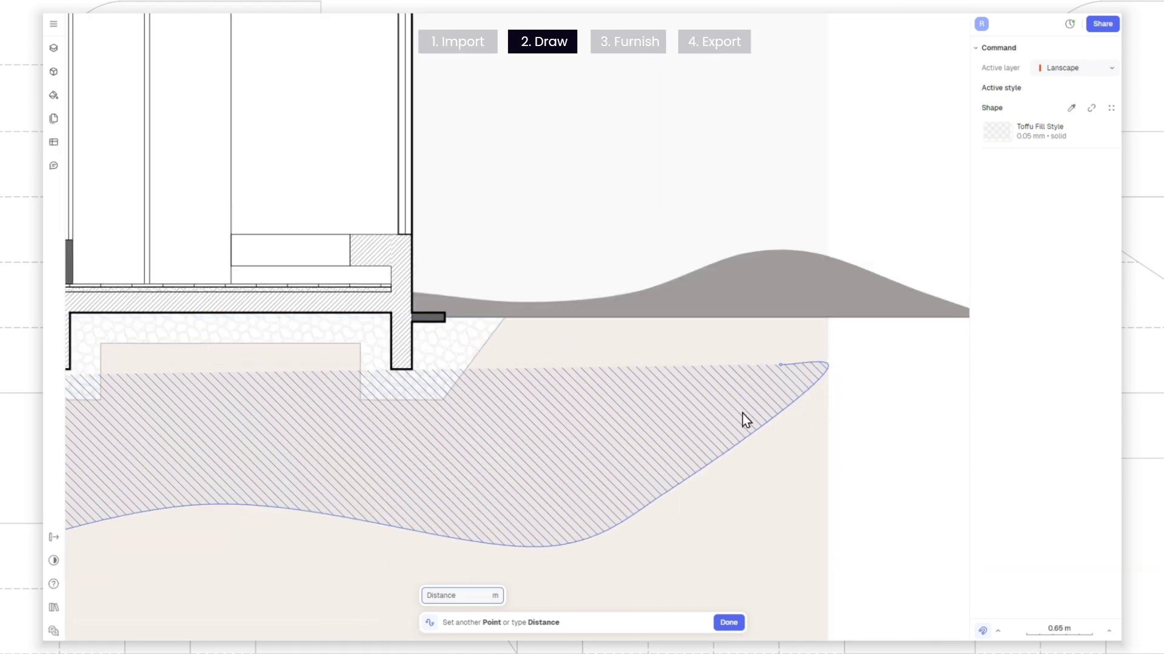
{"action": "key", "text": "Return"}
Step: Trace a polyline from the curve's right end along the ground line and the stone bed's underside to the curve's left end
{"action": "left_click", "coordinate": [522, 609]}
{"action": "left_click", "coordinate": [828, 364]}
{"action": "left_click", "coordinate": [827, 317]}
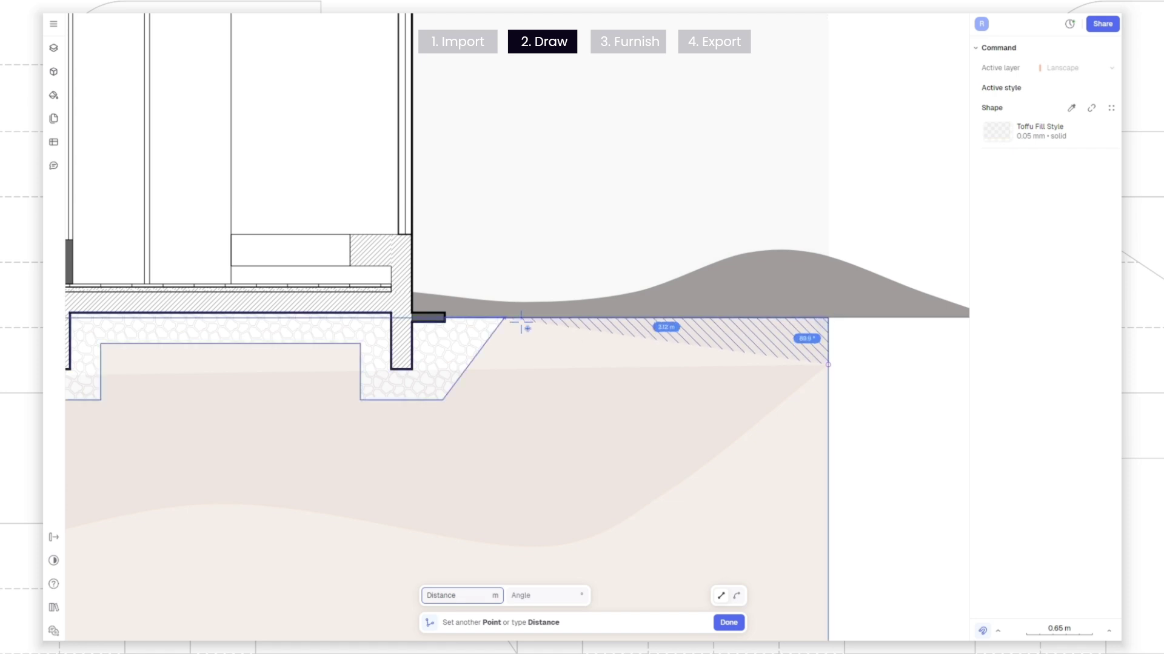
{"action": "left_click", "coordinate": [505, 318]}
{"action": "left_click", "coordinate": [443, 400]}
{"action": "left_click", "coordinate": [361, 400]}
{"action": "left_click", "coordinate": [361, 344]}
{"action": "middle_click_drag", "start_coordinate": [361, 344], "coordinate": [938, 346]}
{"action": "left_click", "coordinate": [677, 345]}
{"action": "left_click", "coordinate": [678, 402]}
{"action": "left_click", "coordinate": [371, 402]}
{"action": "left_click", "coordinate": [289, 402]}
{"action": "left_click", "coordinate": [289, 346]}
{"action": "middle_click_drag", "start_coordinate": [149, 357], "coordinate": [622, 365]}
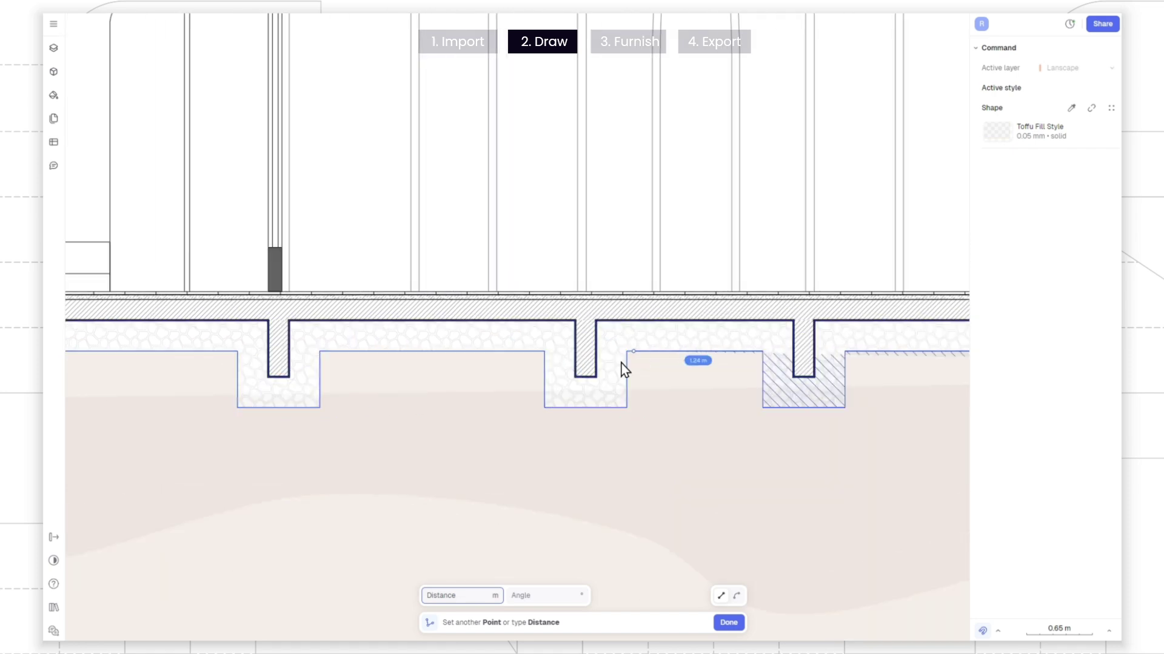
{"action": "left_click", "coordinate": [625, 352]}
{"action": "left_click", "coordinate": [625, 408]}
{"action": "left_click", "coordinate": [544, 408]}
{"action": "left_click", "coordinate": [543, 352]}
{"action": "left_click", "coordinate": [596, 332]}
{"action": "left_click", "coordinate": [240, 332]}
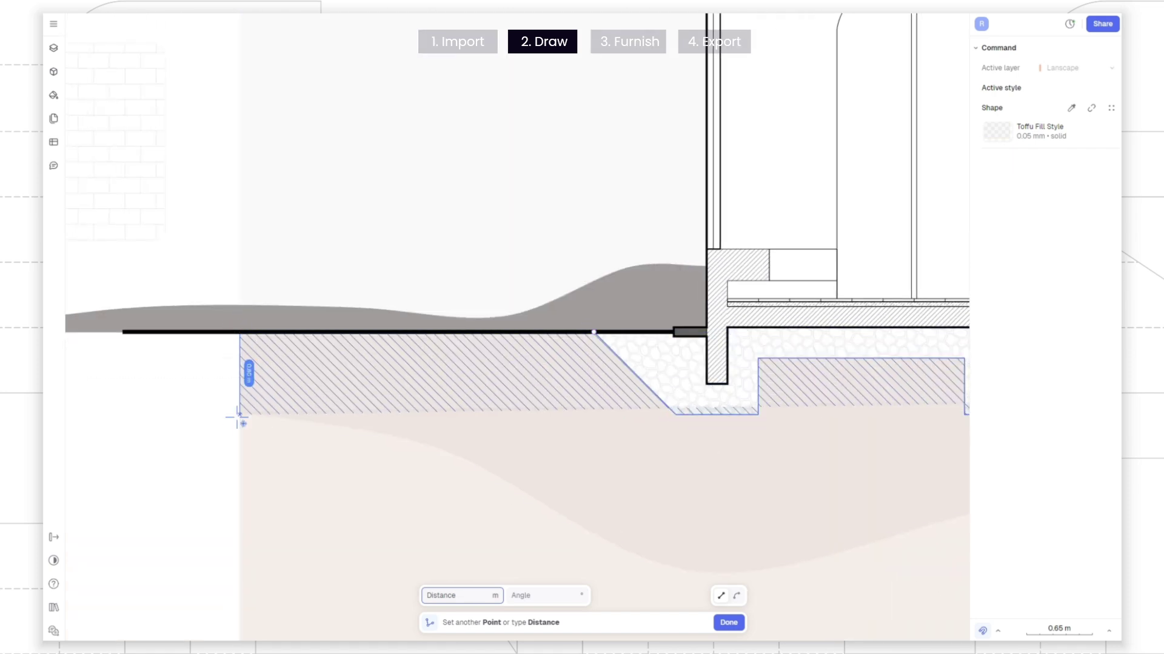
{"action": "left_click", "coordinate": [240, 413]}
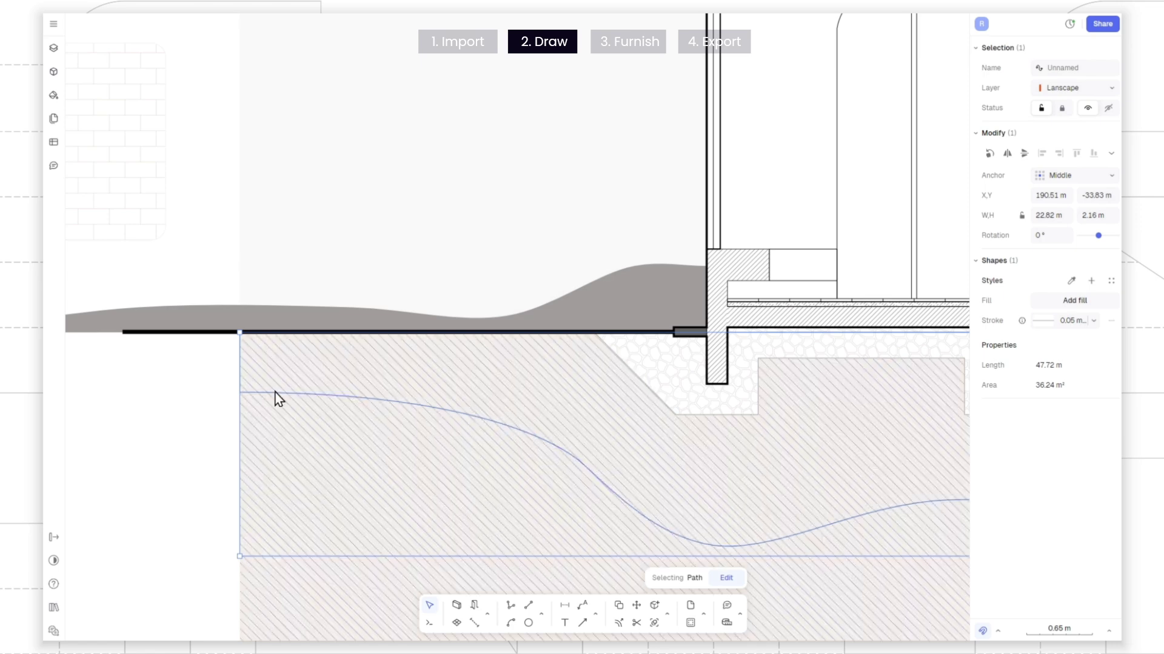
Step: Try filling the soil area between the stone bed and the wavy curve with the Dense Grass hatch
{"action": "scroll", "coordinate": [340, 412], "scroll_direction": "down", "scroll_amount": 5}
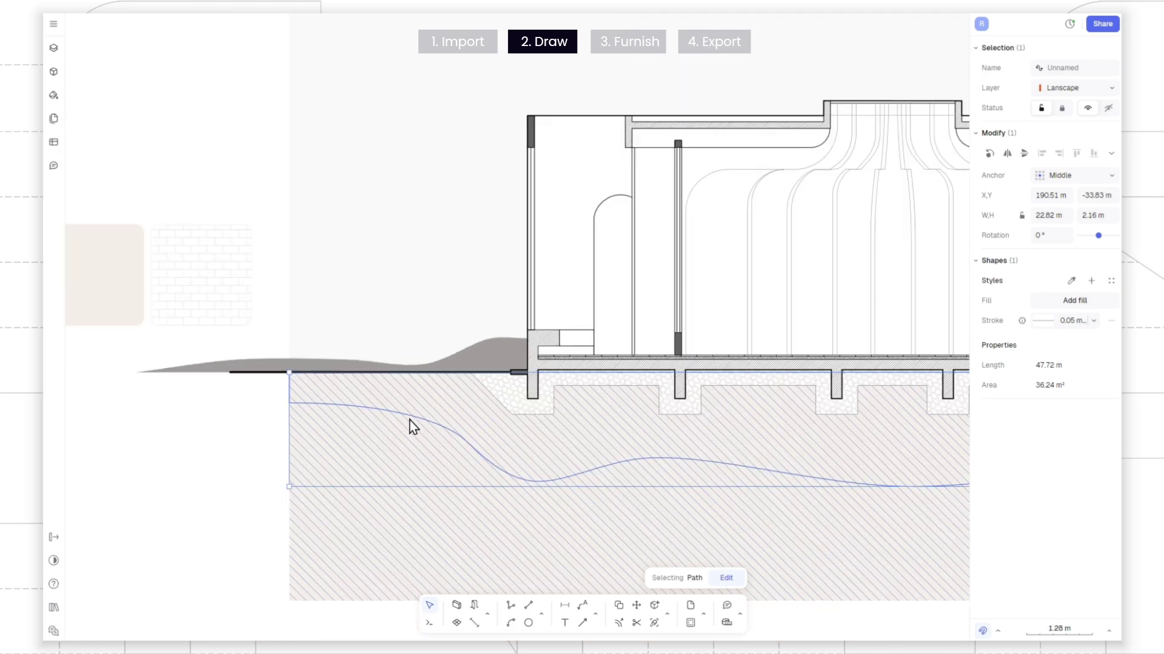
{"action": "left_click", "coordinate": [382, 418]}
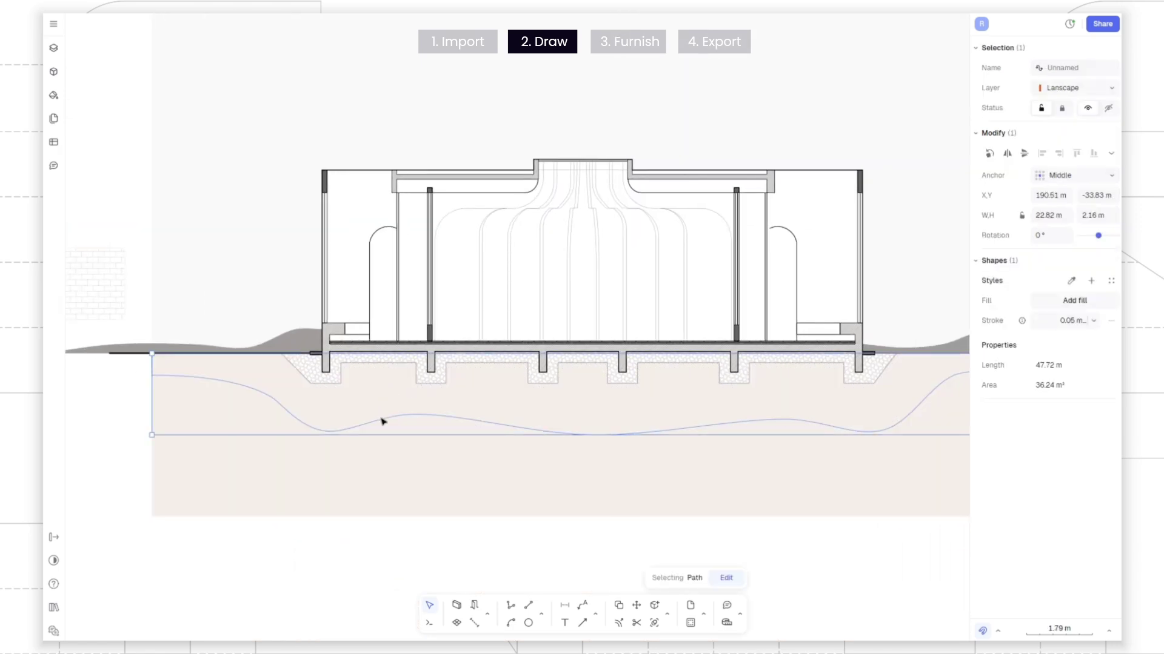
{"action": "left_click", "coordinate": [245, 434], "text": "shift"}
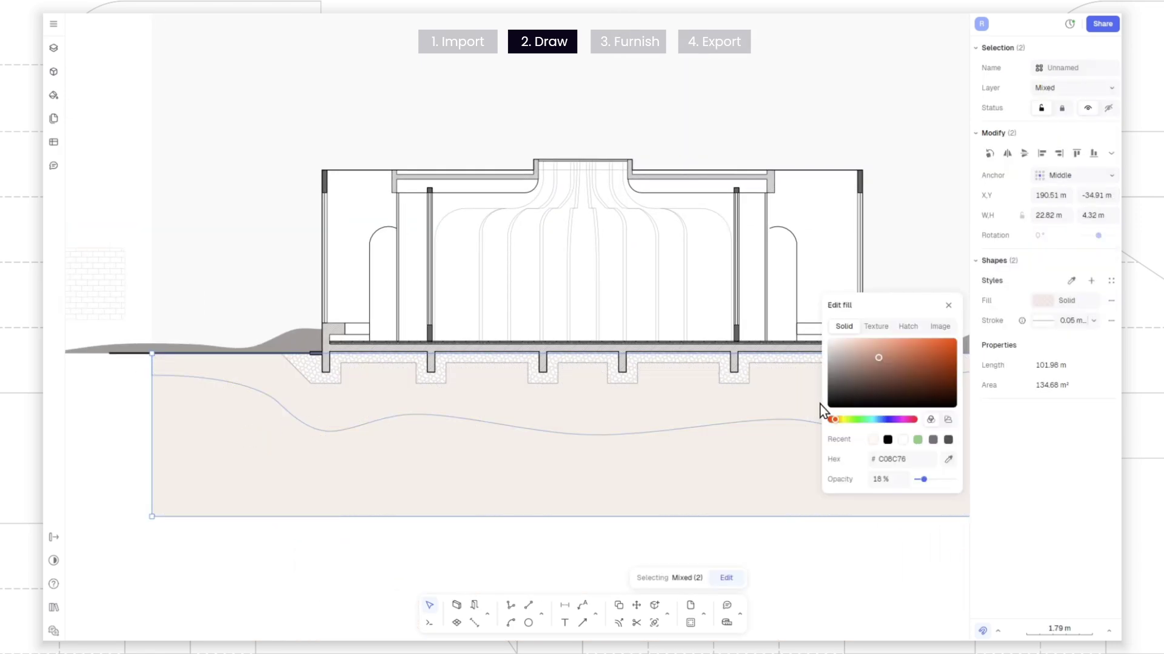
{"action": "left_click", "coordinate": [478, 408]}
{"action": "left_click", "coordinate": [908, 326]}
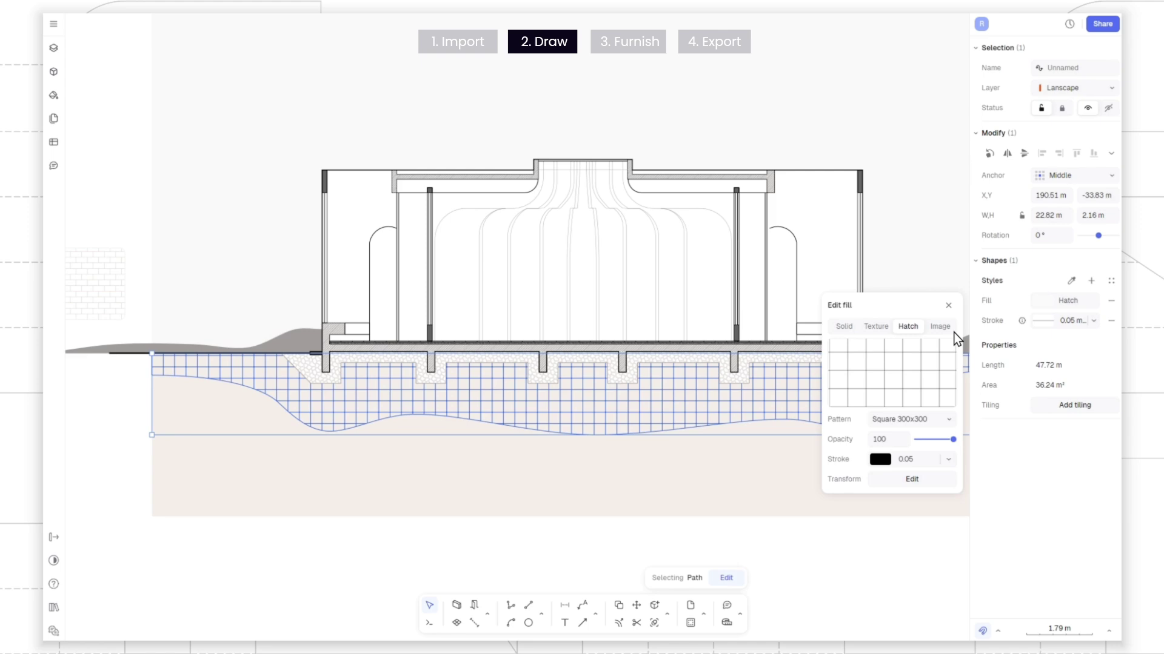
{"action": "left_click", "coordinate": [909, 419]}
{"action": "left_click", "coordinate": [932, 269]}
Step: Apply the speckled sample's Toffu Ground Hatch style to the soil area above the wavy curve
{"action": "mouse_move", "coordinate": [622, 226]}
{"action": "middle_mouse_down"}
{"action": "mouse_move", "coordinate": [651, 331]}
{"action": "mouse_move", "coordinate": [650, 373]}
{"action": "middle_mouse_up"}
{"action": "middle_click_drag", "start_coordinate": [243, 545], "coordinate": [516, 472]}
{"action": "left_click", "coordinate": [1076, 285]}
{"action": "left_click", "coordinate": [249, 376]}
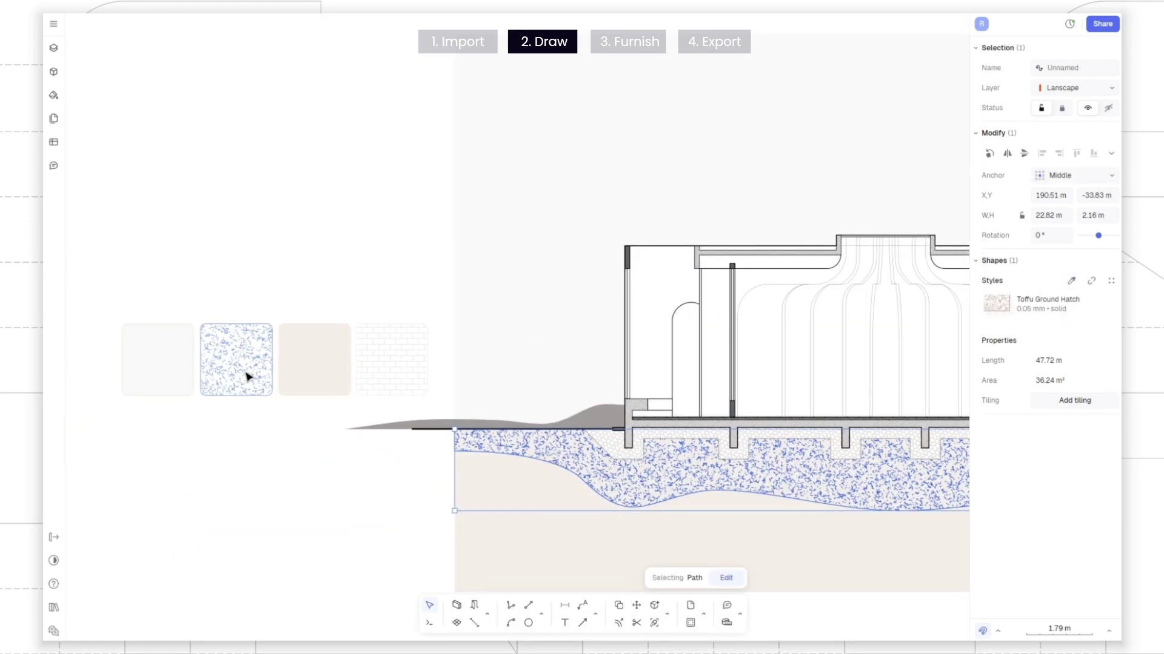
{"action": "left_click", "coordinate": [392, 515]}
{"action": "scroll", "coordinate": [488, 430], "scroll_direction": "down", "scroll_amount": 2}
{"action": "scroll", "coordinate": [488, 430], "scroll_direction": "right", "scroll_amount": 5}
{"action": "left_click", "coordinate": [541, 423]}
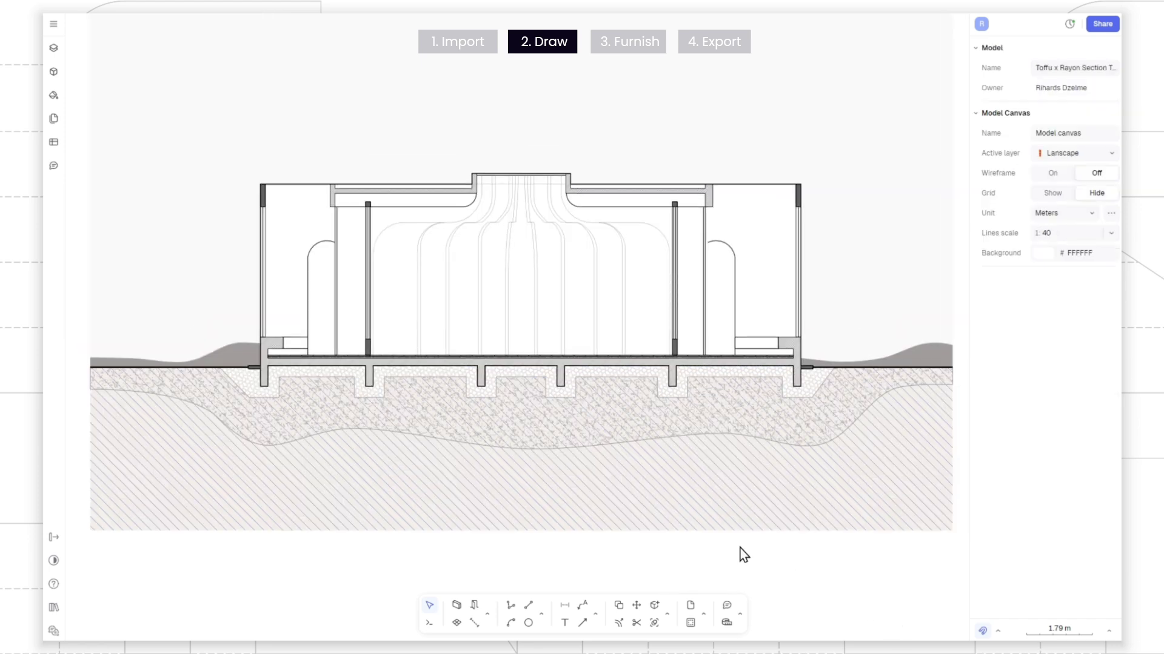
Step: Draw a closed five-sided rock about 0.53 m by 0.43 m in the soil layer and apply the Bird style
{"action": "scroll", "coordinate": [465, 448], "scroll_direction": "up", "scroll_amount": 4}
{"action": "left_click", "coordinate": [541, 616]}
{"action": "left_click", "coordinate": [568, 507]}
{"action": "scroll", "coordinate": [569, 511], "scroll_direction": "up", "scroll_amount": 4}
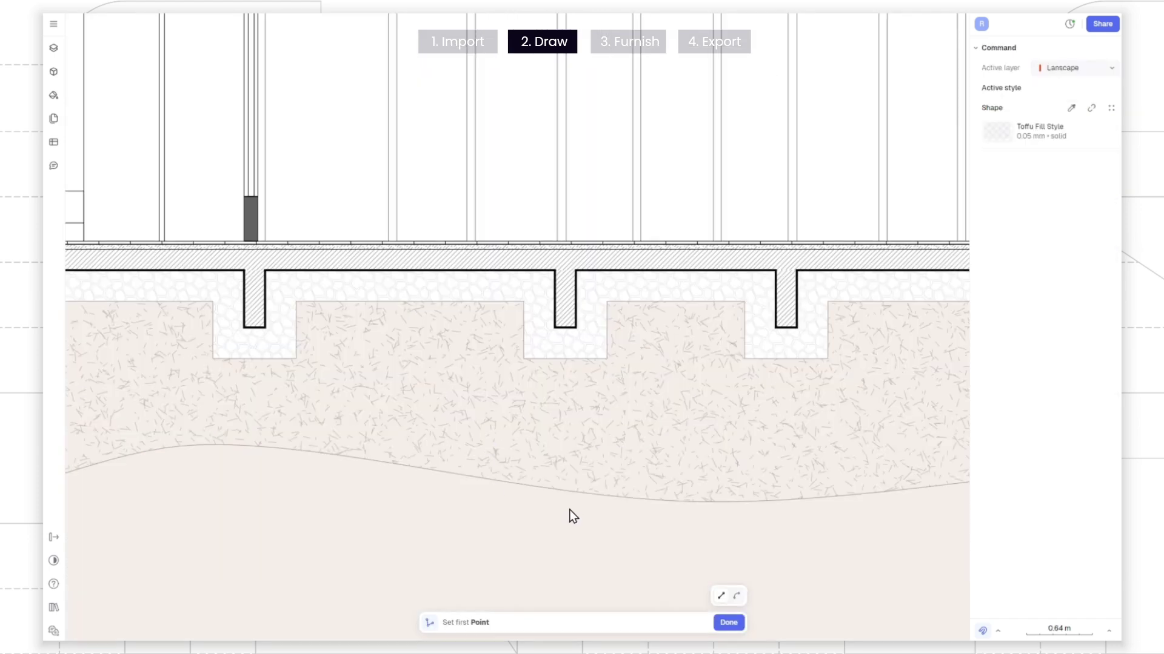
{"action": "left_click", "coordinate": [376, 378]}
{"action": "left_click", "coordinate": [1109, 282]}
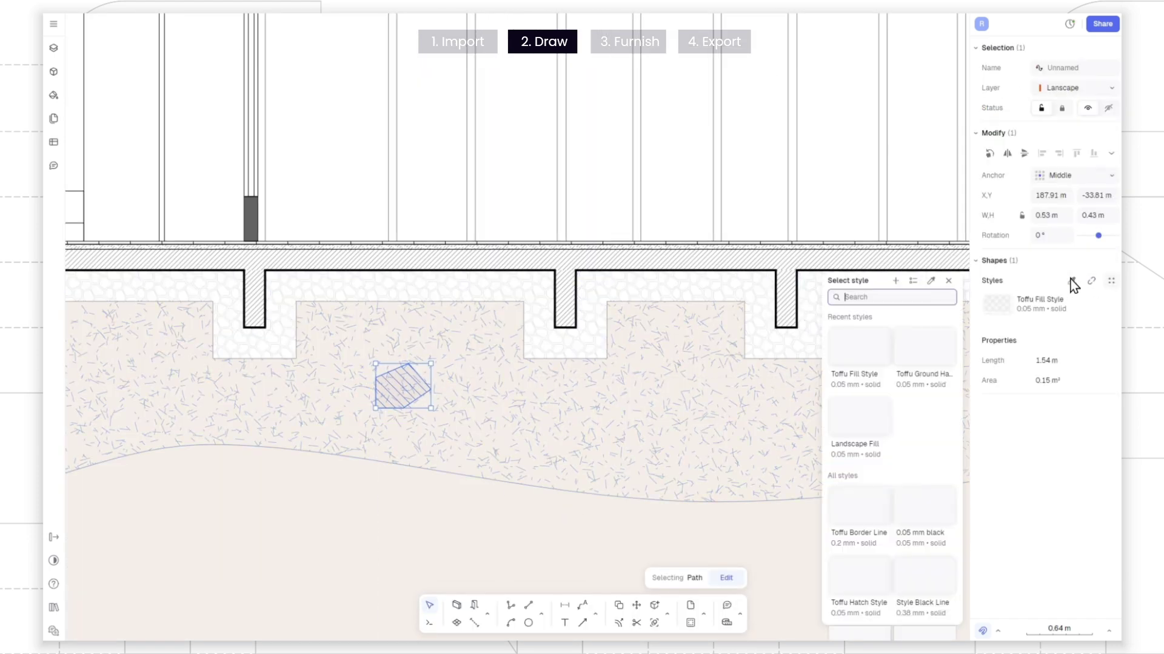
{"action": "scroll", "coordinate": [904, 470], "scroll_direction": "down", "scroll_amount": 5}
{"action": "left_click", "coordinate": [842, 571]}
{"action": "left_click", "coordinate": [378, 408]}
{"action": "scroll", "coordinate": [379, 408], "scroll_direction": "up", "scroll_amount": 5}
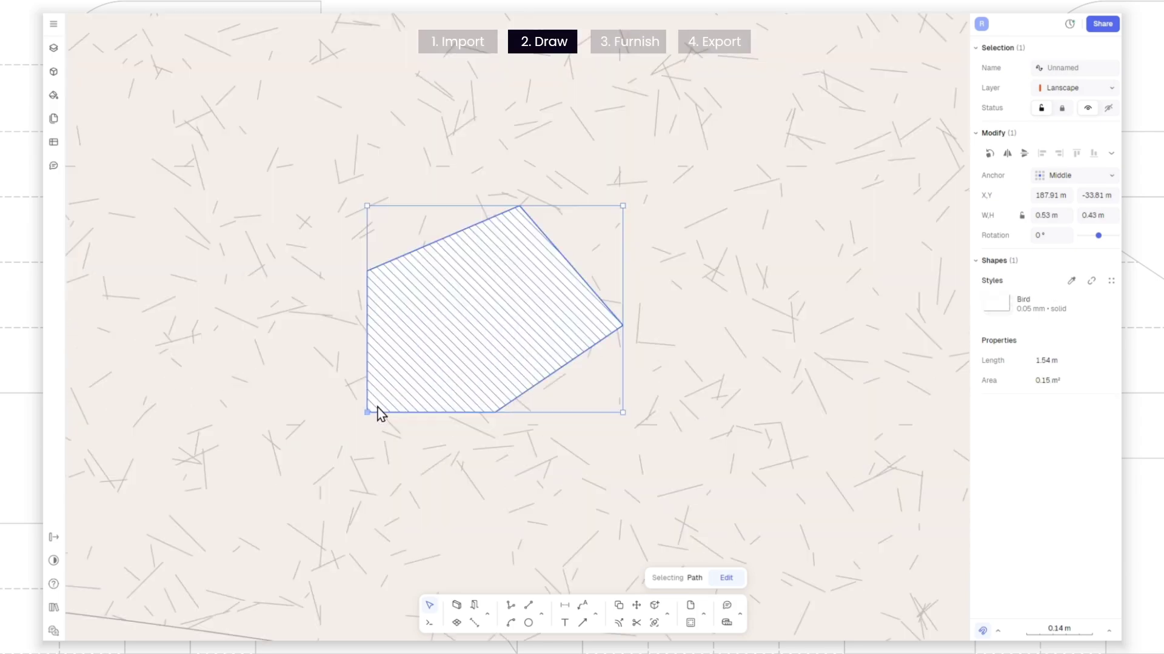
{"action": "scroll", "coordinate": [431, 390], "scroll_direction": "down", "scroll_amount": 3}
Step: Draw more irregular polygonal rocks of varied sizes across the soil layer and give them the same white style
{"action": "left_click", "coordinate": [541, 615]}
{"action": "left_click", "coordinate": [572, 511]}
{"action": "left_click", "coordinate": [662, 414]}
{"action": "left_click", "coordinate": [644, 330]}
{"action": "left_click", "coordinate": [598, 370]}
{"action": "left_click", "coordinate": [1109, 284]}
{"action": "scroll", "coordinate": [870, 470], "scroll_direction": "down", "scroll_amount": 3}
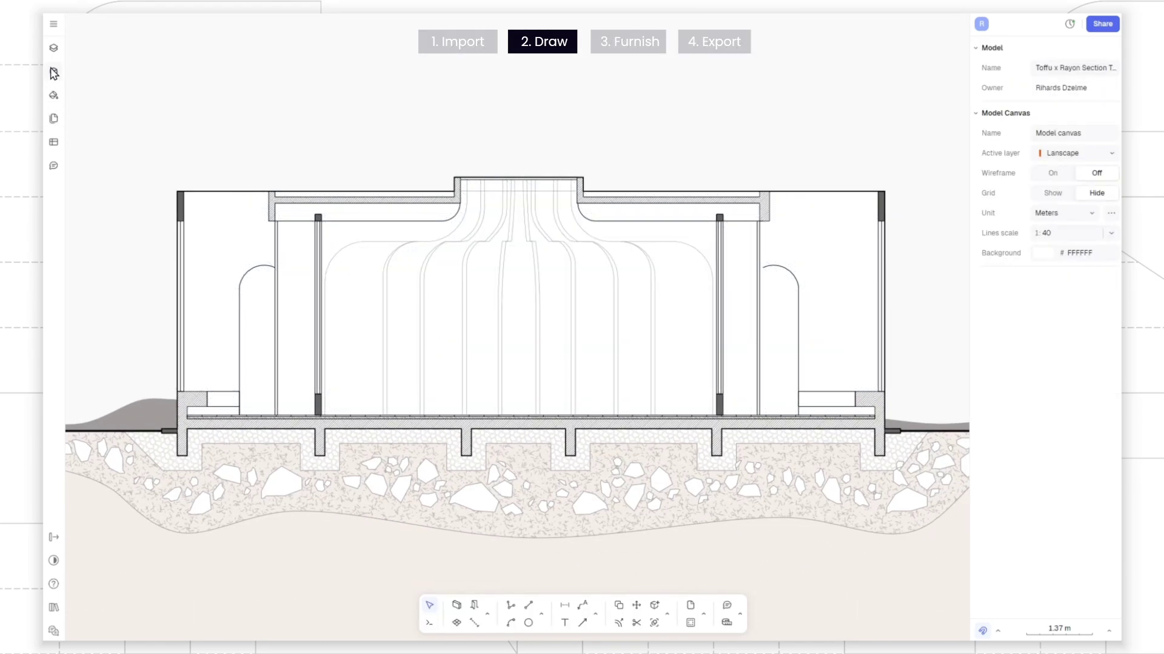
Step: Search the model's blocks for "TR" and place the 3.3 m by 5.3 m Toffu tree on the ground left of the building
{"action": "left_click", "coordinate": [54, 73]}
{"action": "left_click", "coordinate": [102, 48]}
{"action": "type", "text": "TR"}
{"action": "left_click", "coordinate": [176, 107]}
{"action": "middle_click_drag", "start_coordinate": [224, 312], "coordinate": [555, 358]}
{"action": "left_click_drag", "start_coordinate": [178, 108], "coordinate": [470, 341]}
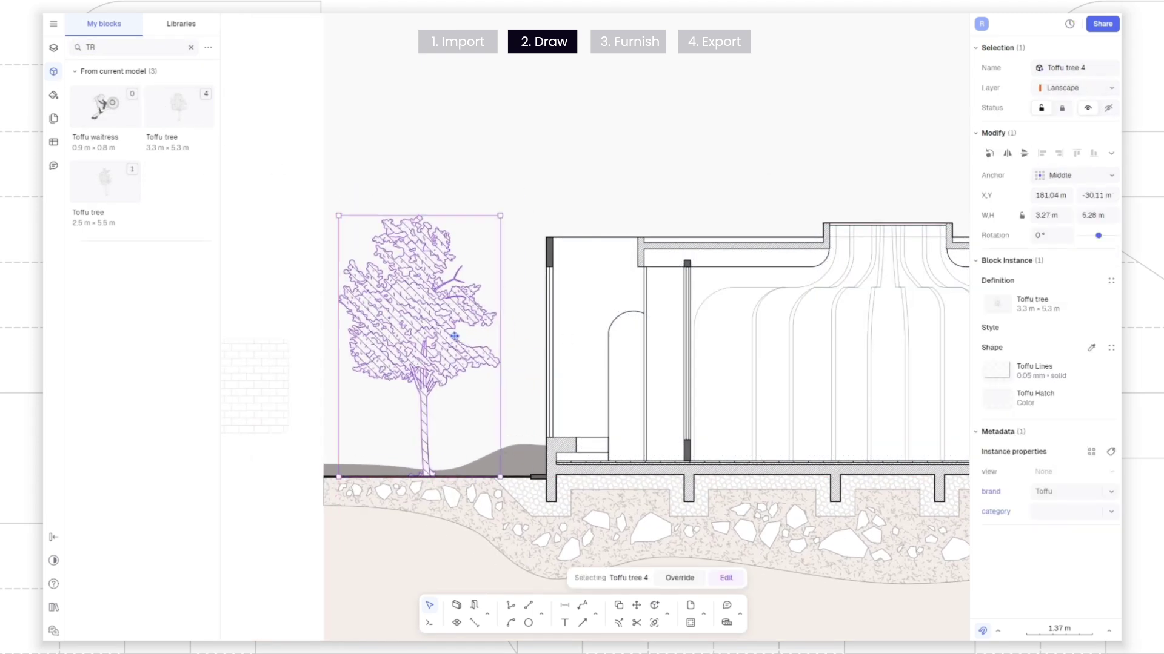
Step: Place the 2.5 m by 5.5 m Toffu tree on the ground between the first tree and the building's left wall
{"action": "left_click_drag", "start_coordinate": [105, 180], "coordinate": [453, 228]}
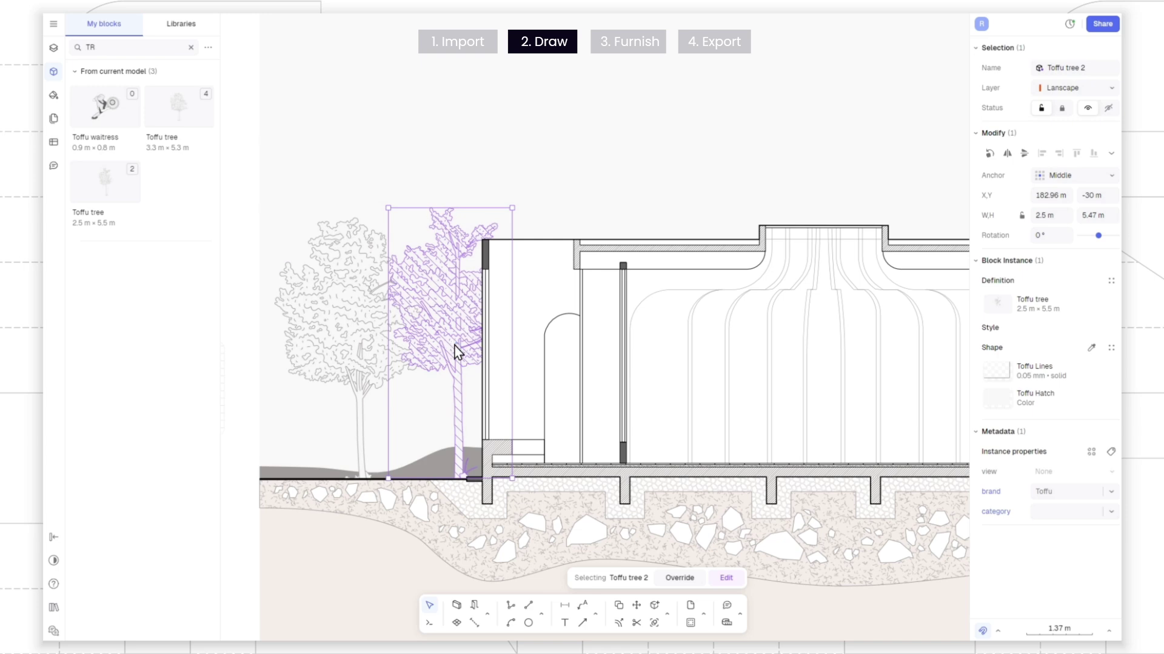
{"action": "scroll", "coordinate": [457, 340], "scroll_direction": "down", "scroll_amount": 3}
{"action": "middle_click_drag", "start_coordinate": [579, 261], "coordinate": [457, 249]}
Step: Copy the 3.3 m by 5.3 m tree to the ground right of the building, flip it, and add a second tree beside it
{"action": "left_click_drag", "start_coordinate": [285, 315], "coordinate": [907, 315], "text": "alt"}
{"action": "middle_click_drag", "start_coordinate": [958, 290], "coordinate": [871, 289]}
{"action": "left_click", "coordinate": [1004, 152]}
{"action": "middle_click_drag", "start_coordinate": [814, 348], "coordinate": [775, 343]}
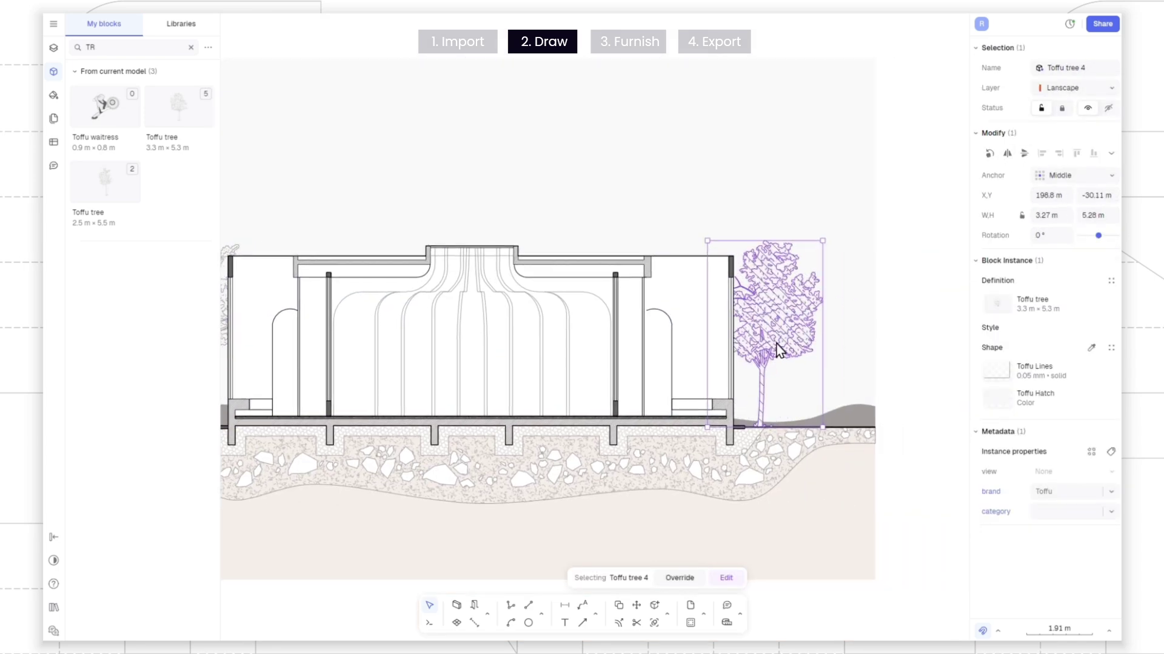
{"action": "left_click_drag", "start_coordinate": [776, 343], "coordinate": [857, 344], "text": "alt"}
{"action": "scroll", "coordinate": [933, 427], "scroll_direction": "down", "scroll_amount": 6}
{"action": "scroll", "coordinate": [914, 445], "scroll_direction": "up", "scroll_amount": 7}
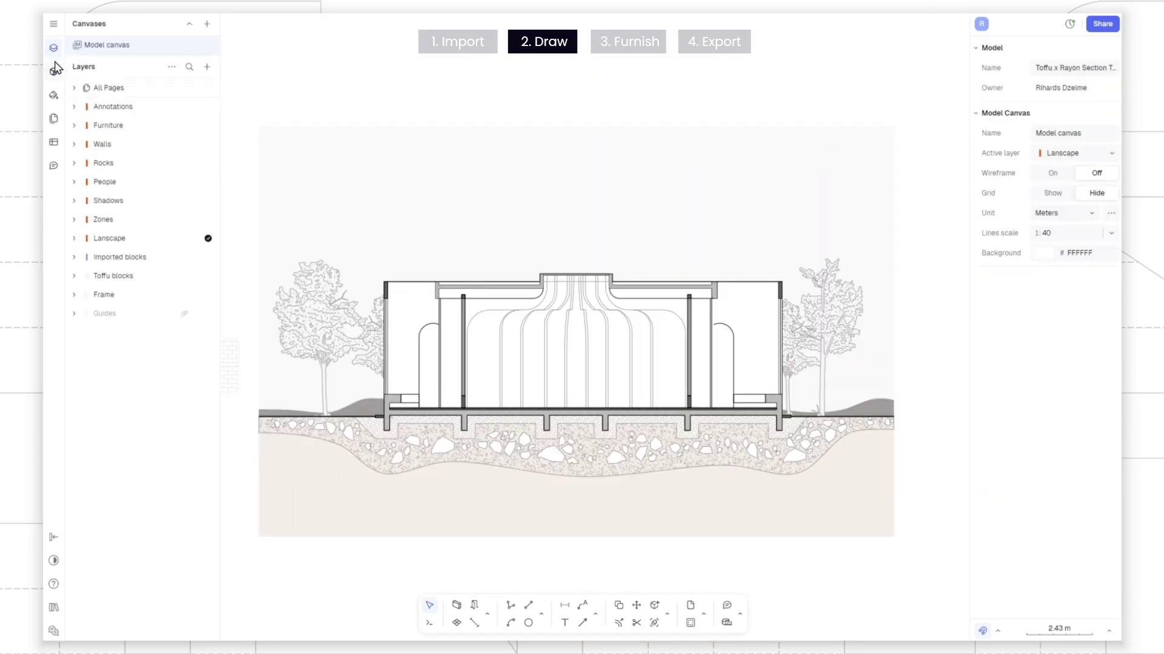
Step: Search the blocks for "CLOUD", place the 1.6 m by 0.7 m cloud above the left tree, enlarged to about 3 m by 1.2 m and rotated about 9°
{"action": "left_click", "coordinate": [53, 71]}
{"action": "left_click", "coordinate": [117, 51]}
{"action": "type", "text": "CLOUD"}
{"action": "left_click", "coordinate": [108, 108]}
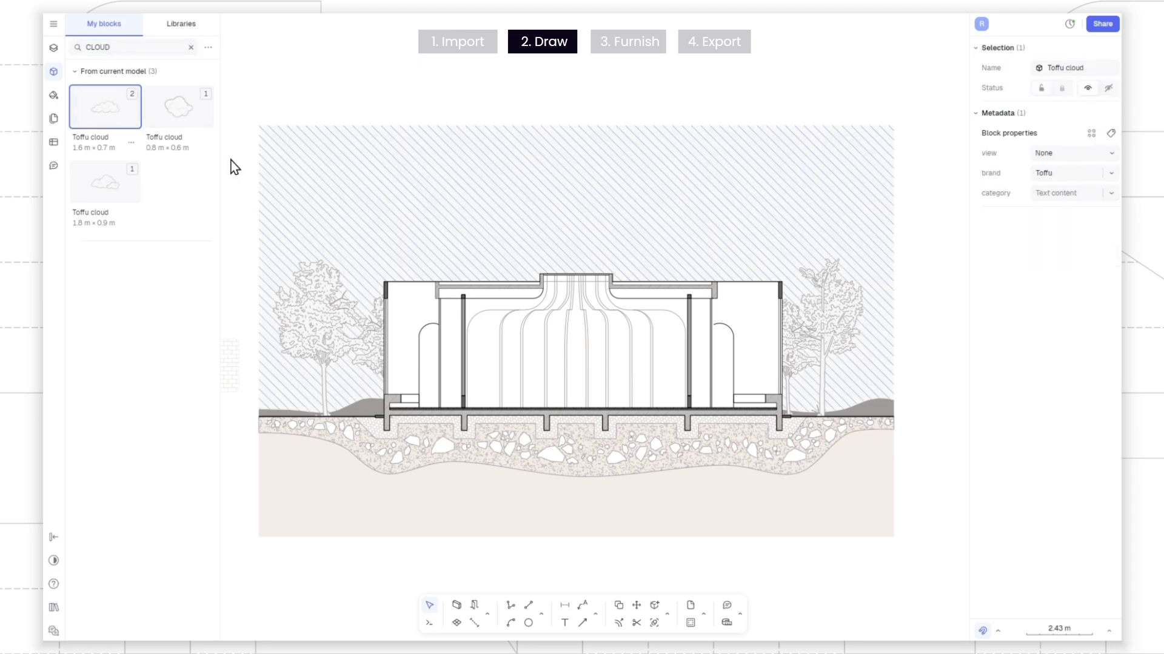
{"action": "left_click_drag", "start_coordinate": [108, 108], "coordinate": [427, 242]}
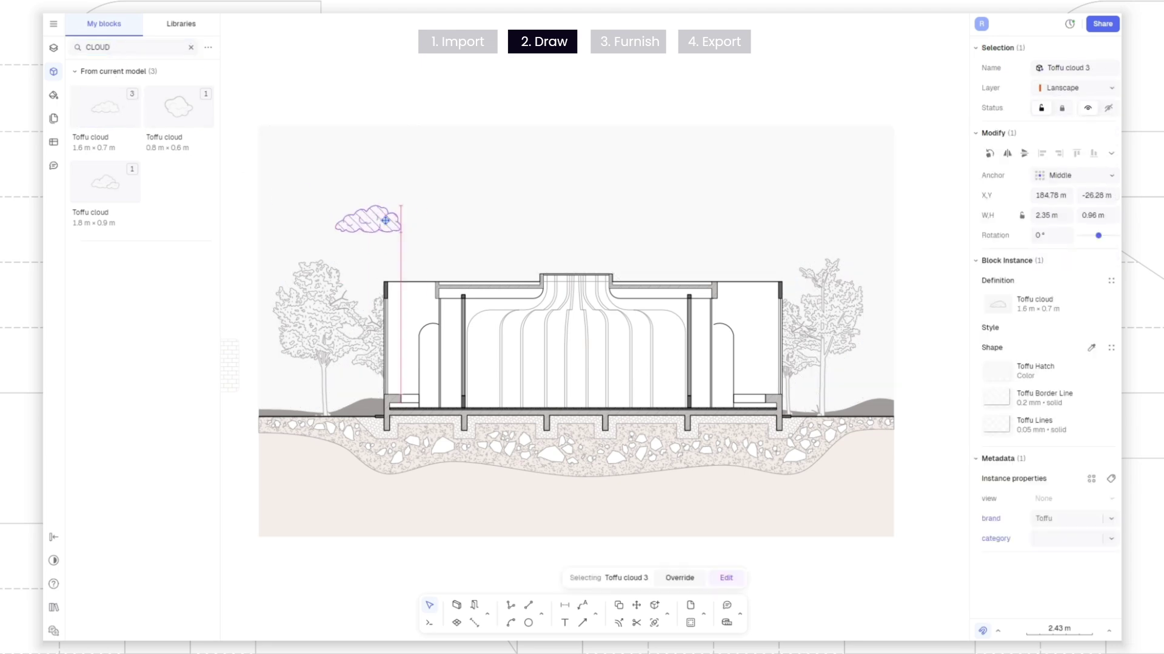
{"action": "left_click", "coordinate": [407, 245]}
{"action": "scroll", "coordinate": [340, 216], "scroll_direction": "up", "scroll_amount": 5}
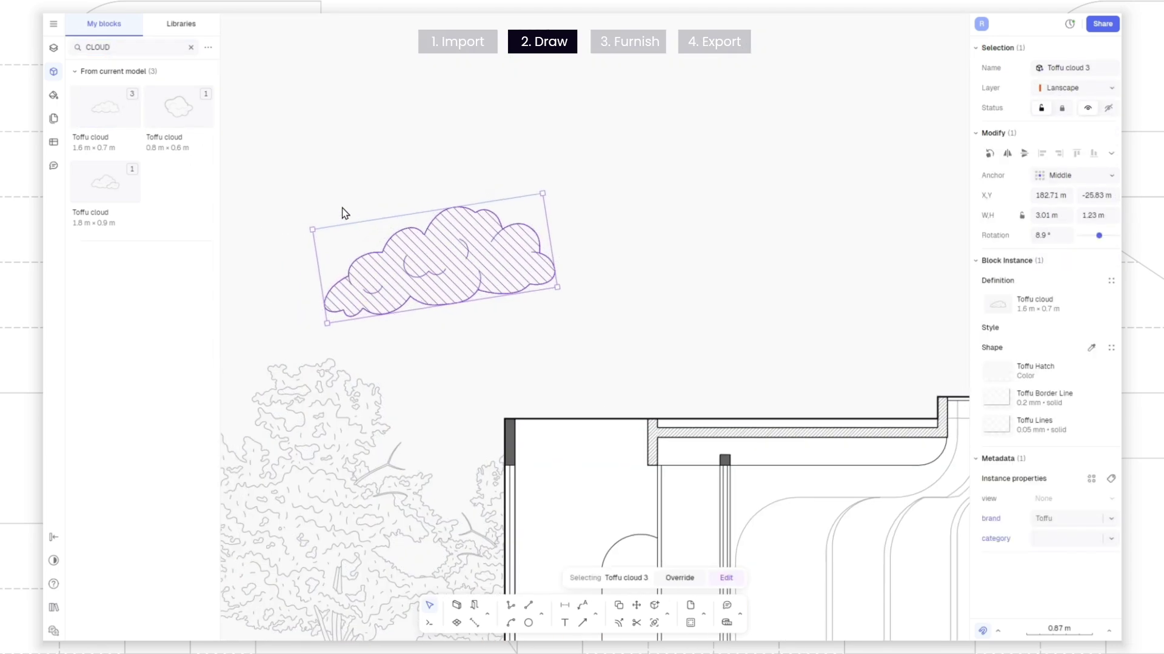
{"action": "scroll", "coordinate": [606, 208], "scroll_direction": "down", "scroll_amount": 2}
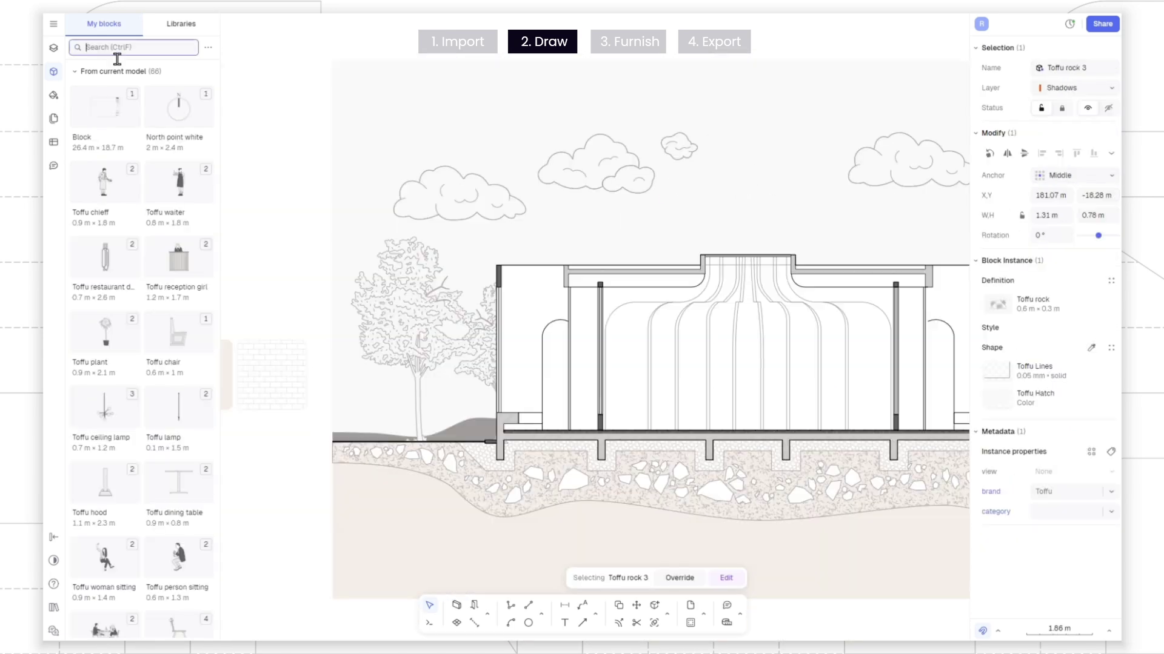
Step: Search the blocks for "rock" and place the Toffu rock on the ground left of the trees
{"action": "type", "text": "rock"}
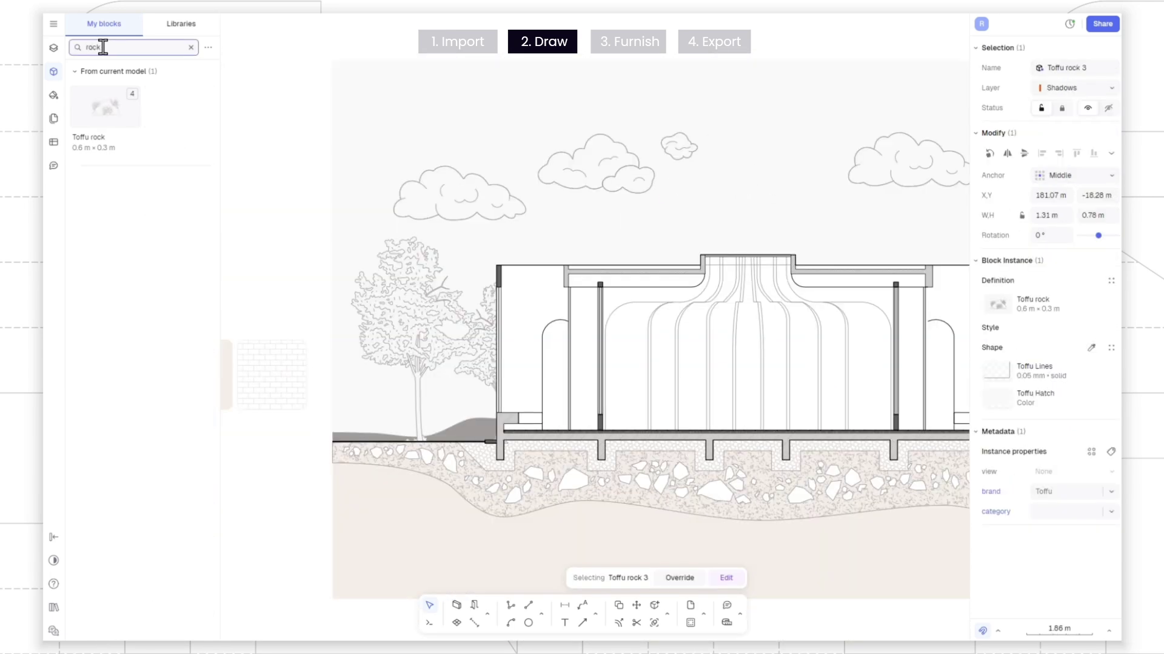
{"action": "scroll", "coordinate": [376, 428], "scroll_direction": "up", "scroll_amount": 5}
{"action": "left_click_drag", "start_coordinate": [386, 427], "coordinate": [385, 419]}
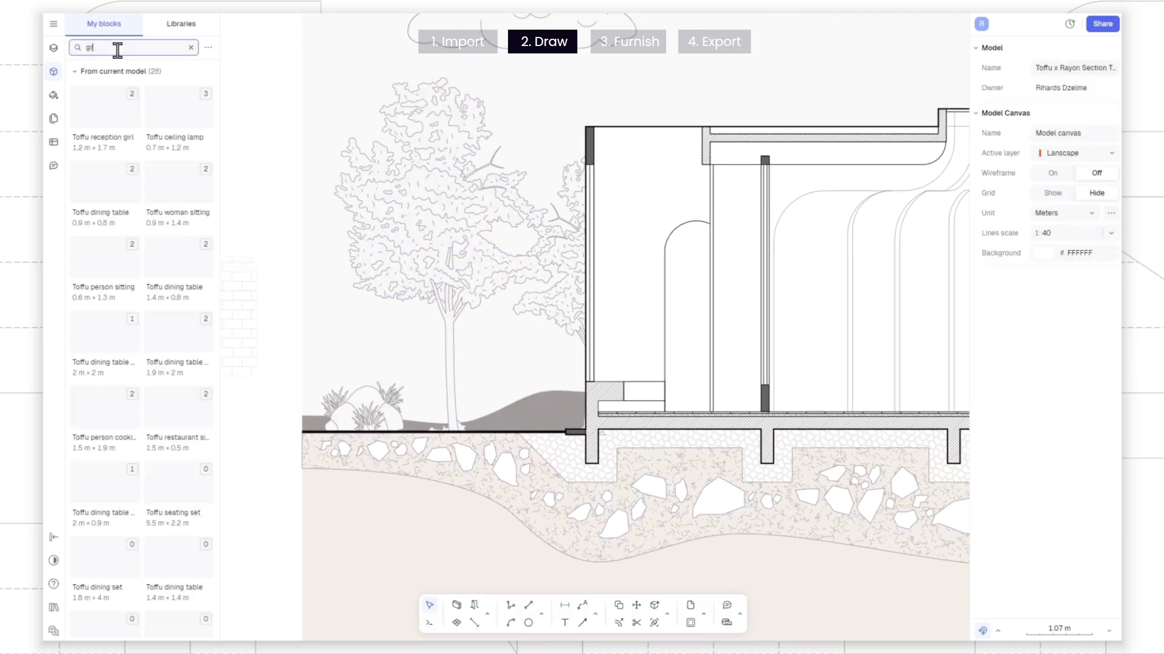
Step: Search the blocks for "gras" and place the grass block on the ground near the left trees
{"action": "type", "text": "gras"}
{"action": "left_click", "coordinate": [105, 107]}
{"action": "left_click", "coordinate": [457, 409]}
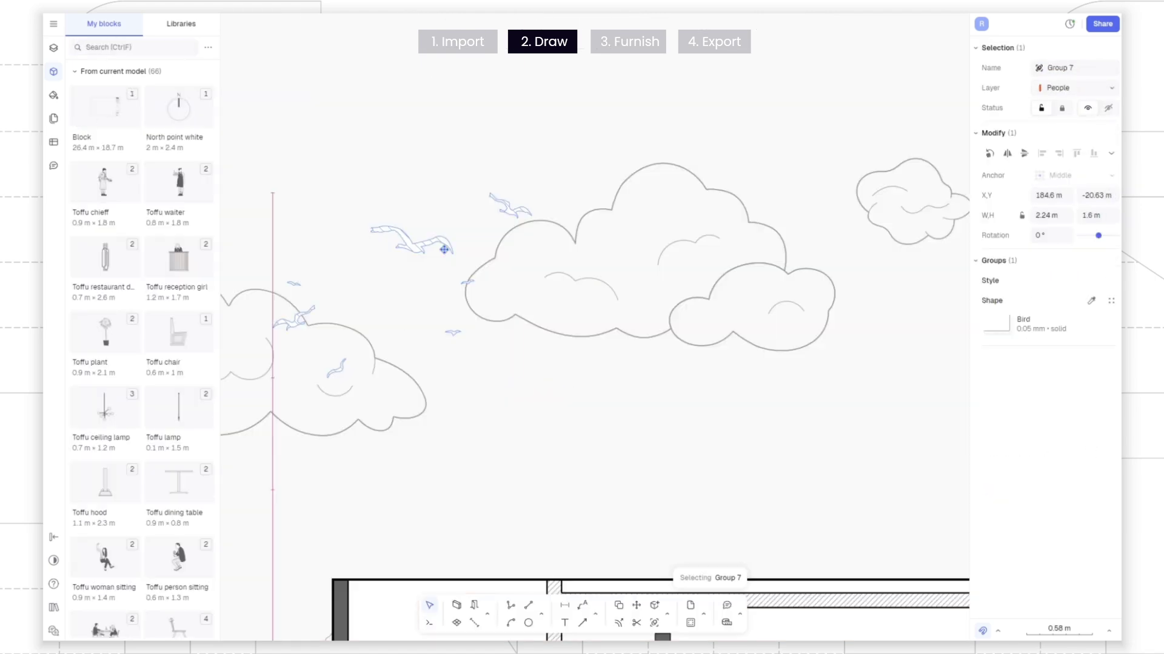
Step: Position the group of small birds in the sky beside the left clouds
{"action": "left_click", "coordinate": [431, 176]}
{"action": "scroll", "coordinate": [429, 247], "scroll_direction": "down", "scroll_amount": 2}
{"action": "scroll", "coordinate": [368, 231], "scroll_direction": "down", "scroll_amount": 2}
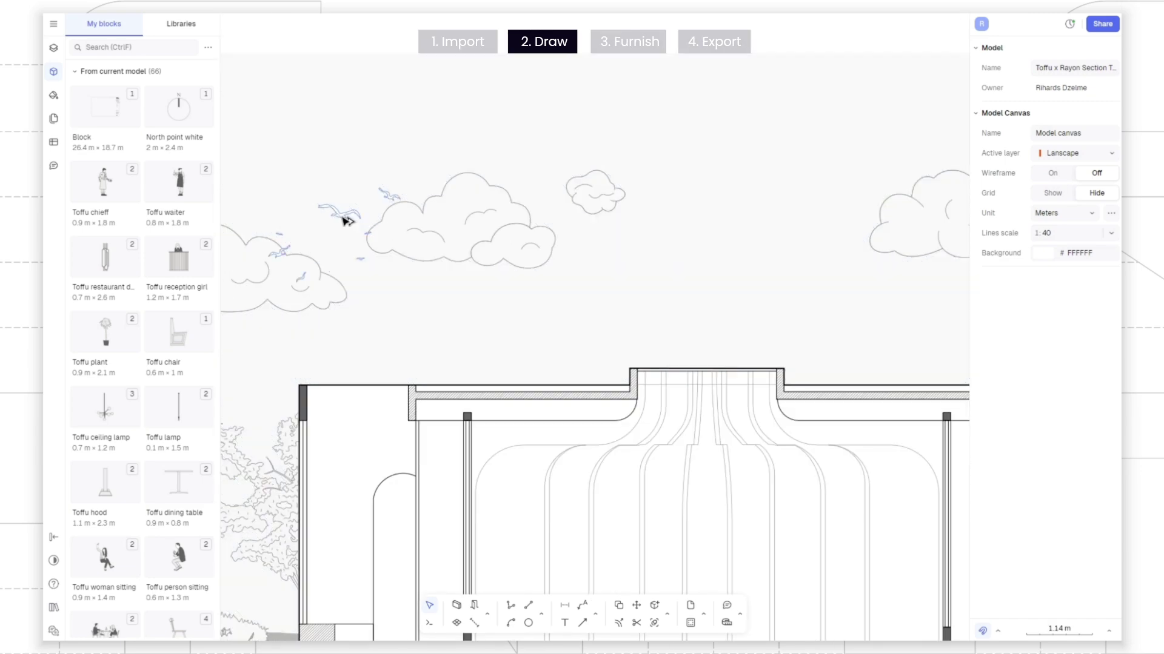
{"action": "left_click", "coordinate": [347, 221]}
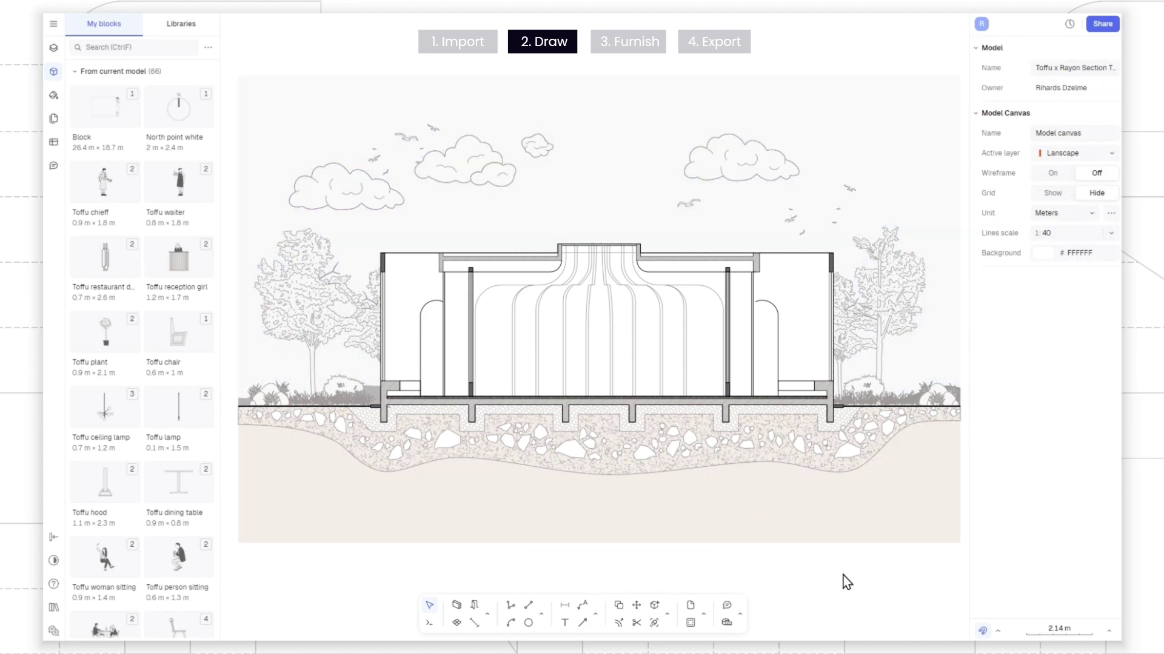
{"action": "left_click", "coordinate": [422, 186]}
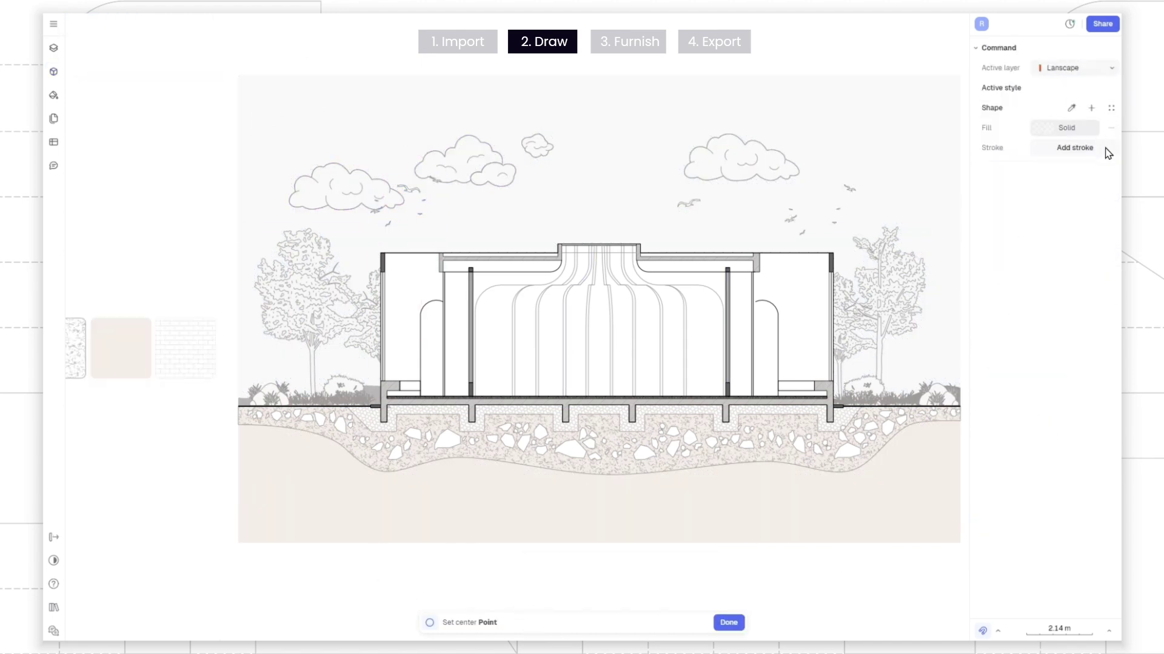
Step: Draw a sun circle about 2.88 m wide among the left clouds with an opaque white FFFFFF fill and no stroke
{"action": "left_click", "coordinate": [1042, 127]}
{"action": "left_click", "coordinate": [391, 163]}
{"action": "left_click", "coordinate": [434, 176]}
{"action": "left_click", "coordinate": [1040, 301]}
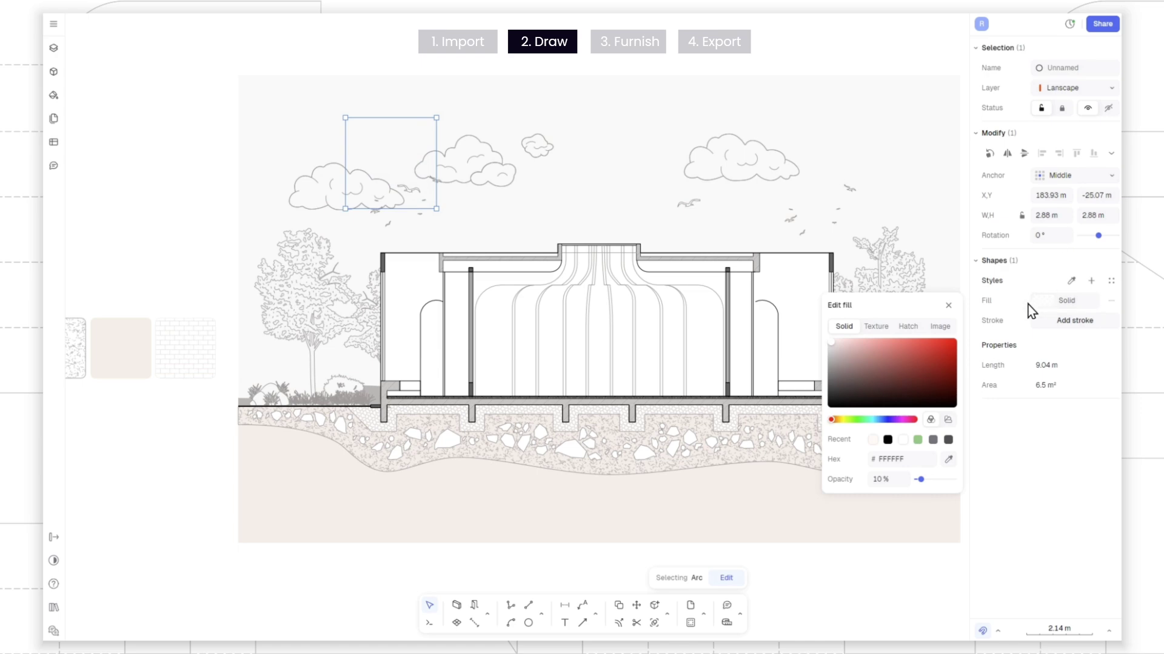
{"action": "left_click_drag", "start_coordinate": [921, 479], "coordinate": [956, 479]}
{"action": "left_click_drag", "start_coordinate": [375, 154], "coordinate": [350, 119]}
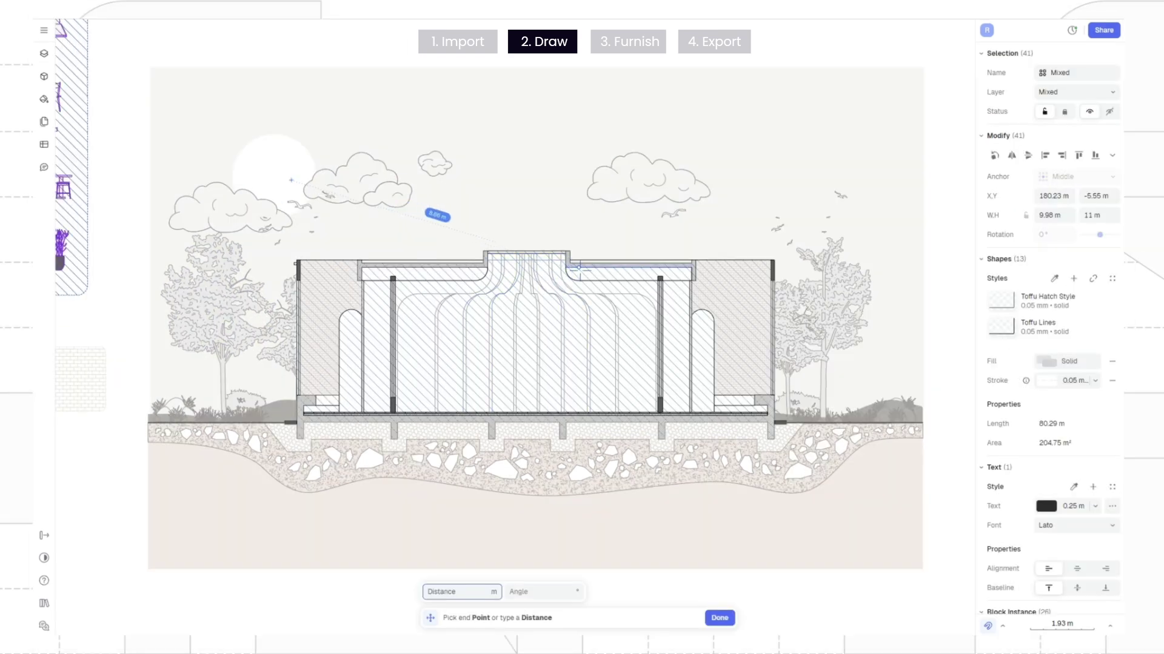
Step: Move the elevation-view Toffu blocks sheet to a spot beside the section drawing
{"action": "left_click", "coordinate": [615, 280]}
{"action": "key", "text": "Escape"}
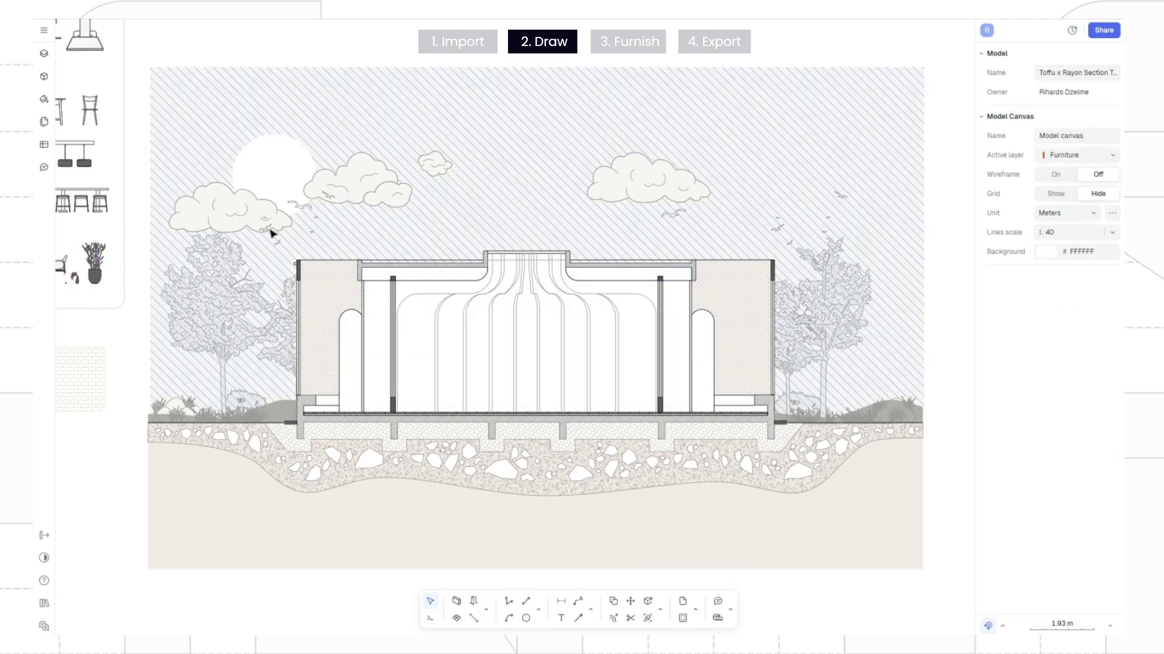
{"action": "mouse_move", "coordinate": [272, 234]}
{"action": "middle_mouse_down"}
{"action": "mouse_move", "coordinate": [376, 251]}
{"action": "mouse_move", "coordinate": [592, 343]}
{"action": "mouse_move", "coordinate": [769, 384]}
{"action": "middle_mouse_up"}
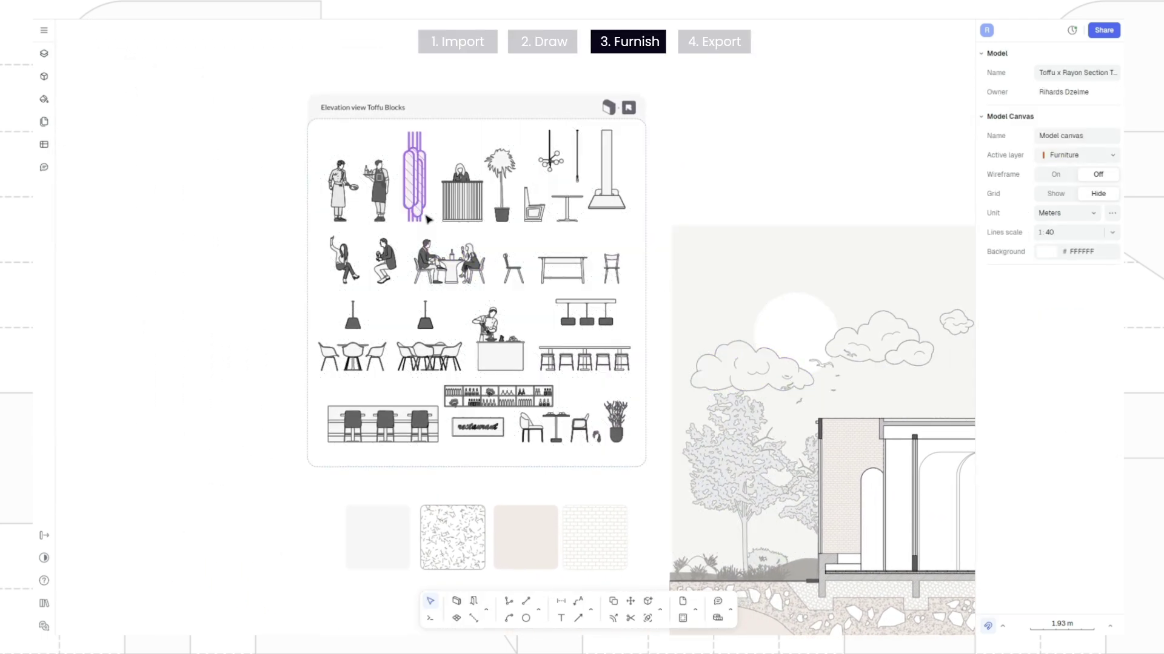
Step: Place the bottle shelf on the main hall's back wall and the bar counter with three stools on the floor below it
{"action": "scroll", "coordinate": [428, 218], "scroll_direction": "up", "scroll_amount": 5}
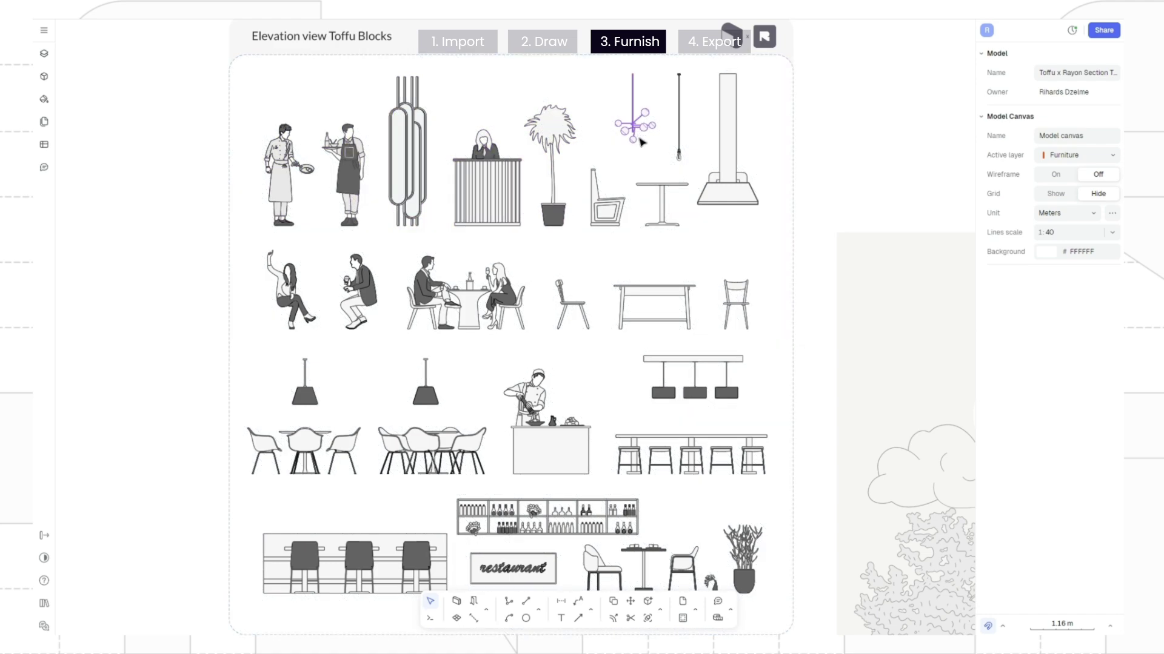
{"action": "middle_click_drag", "start_coordinate": [502, 410], "coordinate": [267, 318]}
{"action": "scroll", "coordinate": [273, 319], "scroll_direction": "down", "scroll_amount": 5}
{"action": "middle_click_drag", "start_coordinate": [430, 341], "coordinate": [363, 281]}
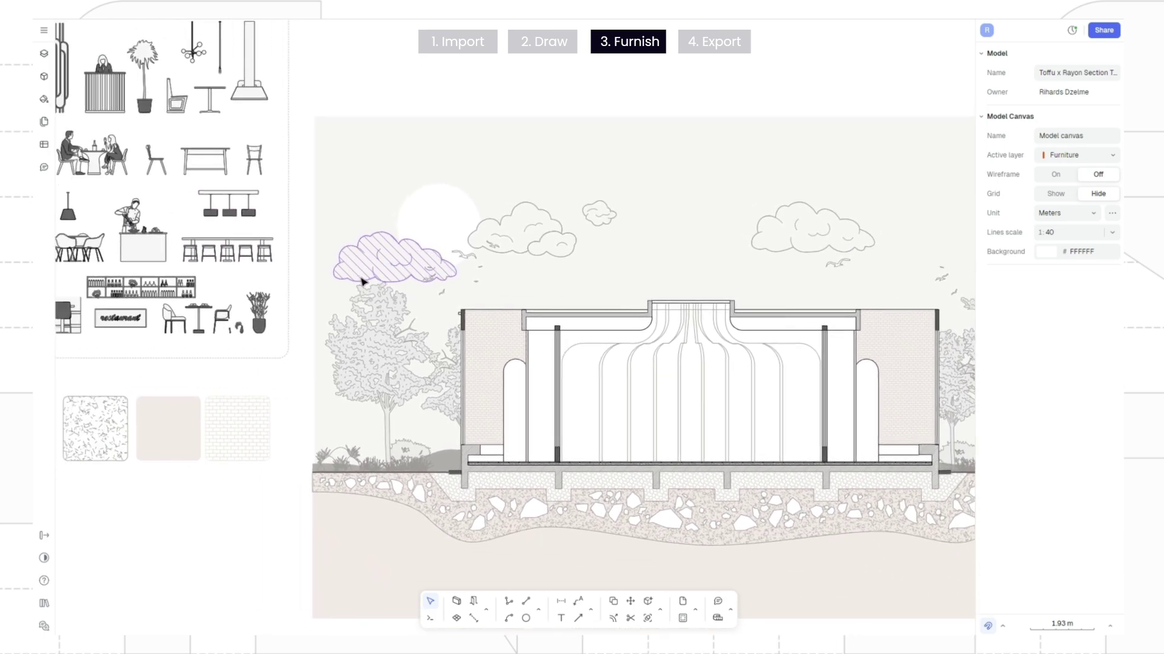
{"action": "left_click", "coordinate": [100, 91]}
{"action": "left_click", "coordinate": [143, 234]}
{"action": "middle_click_drag", "start_coordinate": [143, 234], "coordinate": [218, 249]}
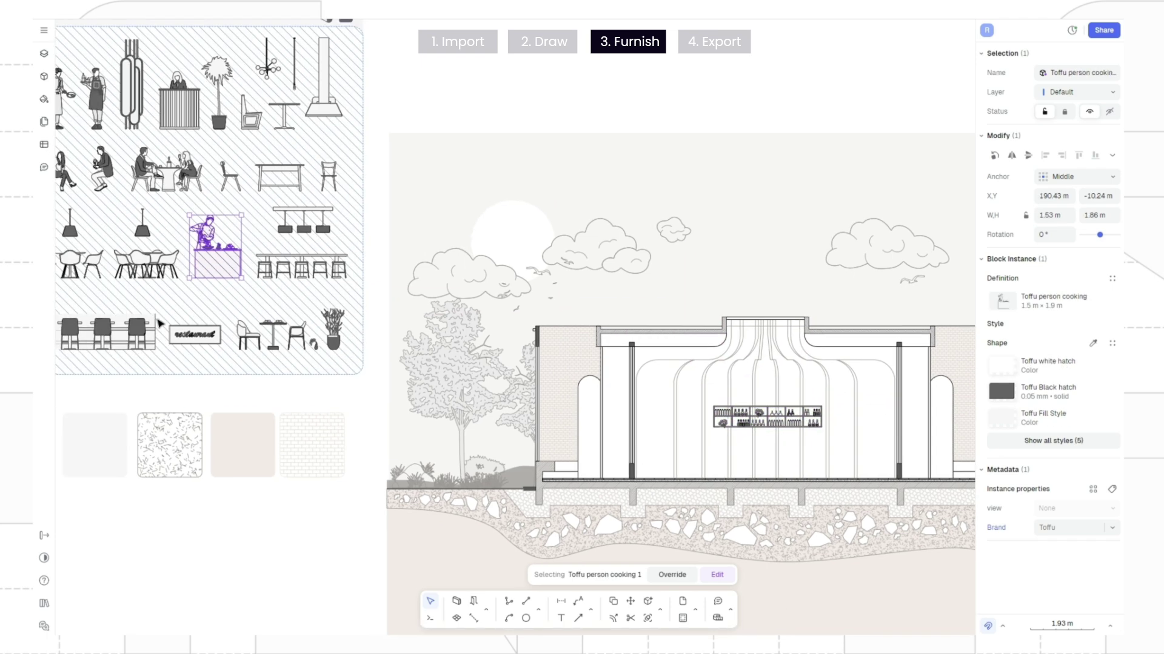
{"action": "left_click_drag", "start_coordinate": [93, 340], "coordinate": [769, 462]}
Step: Place the dining couple block on the hall floor left of the bar counter
{"action": "left_click", "coordinate": [166, 170]}
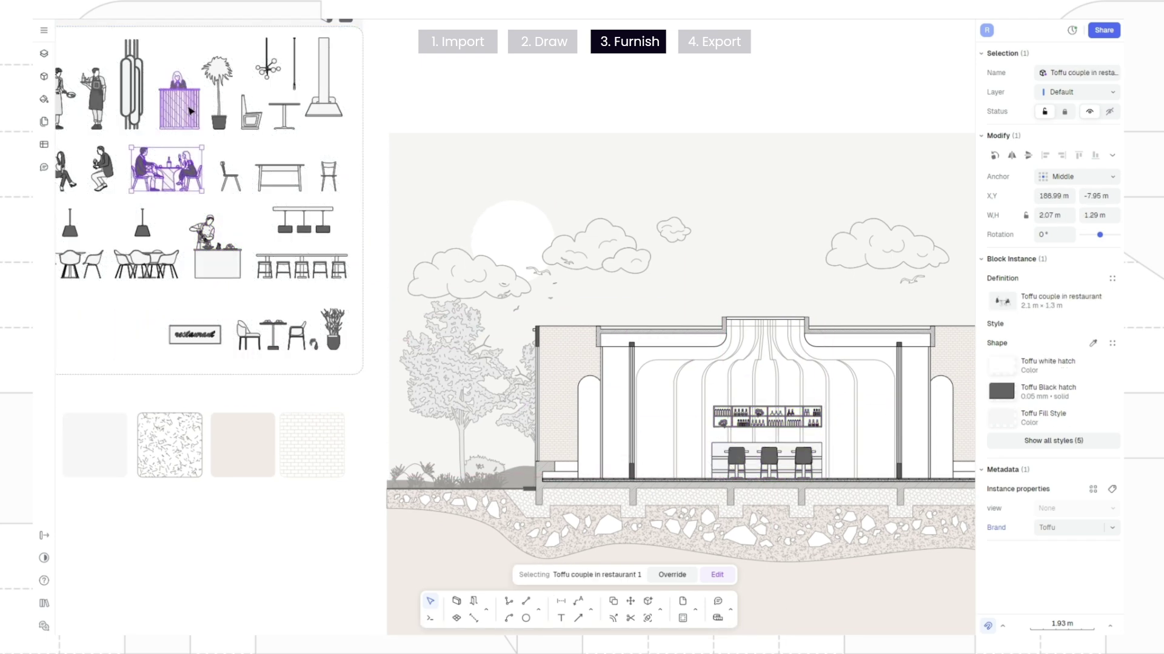
{"action": "left_click_drag", "start_coordinate": [284, 171], "coordinate": [670, 461]}
{"action": "key", "text": "Escape"}
Step: Place the reception girl with her desk on the floor of the left entrance room
{"action": "left_click_drag", "start_coordinate": [210, 123], "coordinate": [429, 192]}
{"action": "key", "text": "ctrl+z"}
{"action": "left_click", "coordinate": [182, 111]}
{"action": "key", "text": "Escape"}
{"action": "left_click_drag", "start_coordinate": [182, 111], "coordinate": [614, 355]}
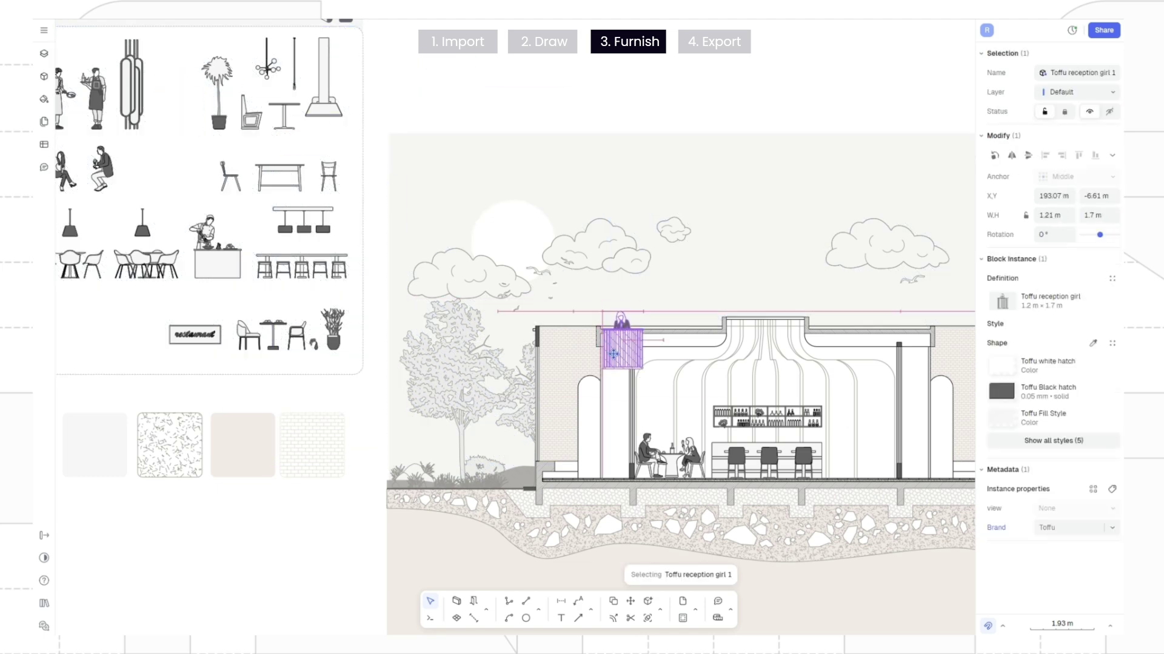
{"action": "left_click", "coordinate": [280, 301]}
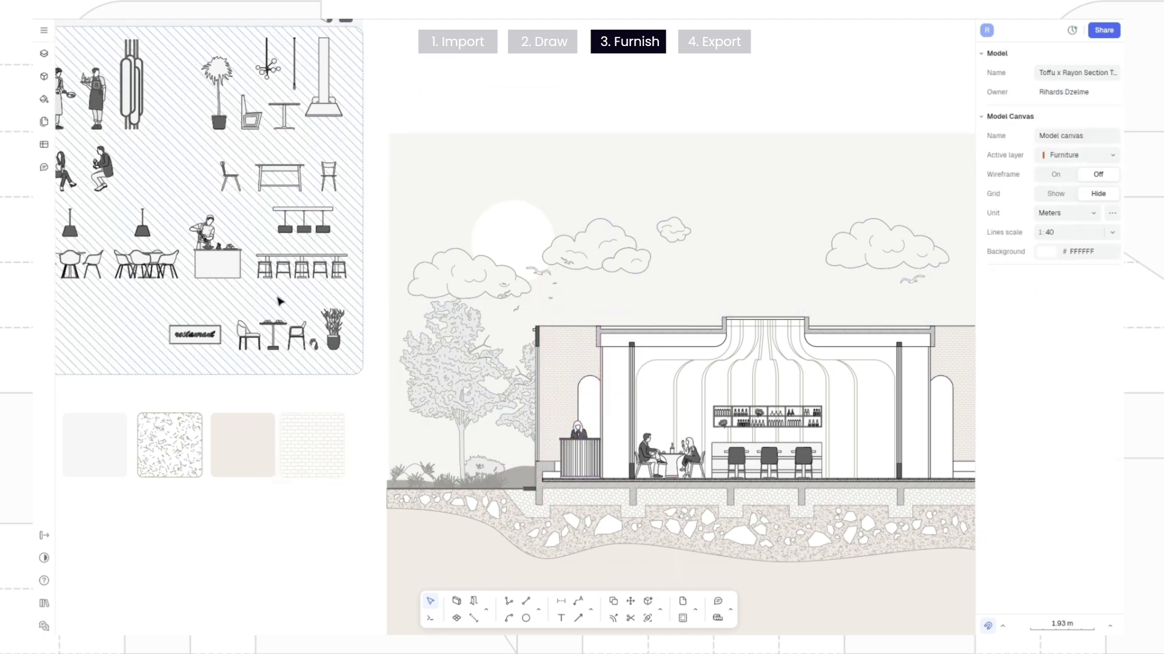
Step: Place dining table set B with its pendant lamp right of the bar and hang a branching ceiling lamp on each side of the hall
{"action": "left_click", "coordinate": [134, 260]}
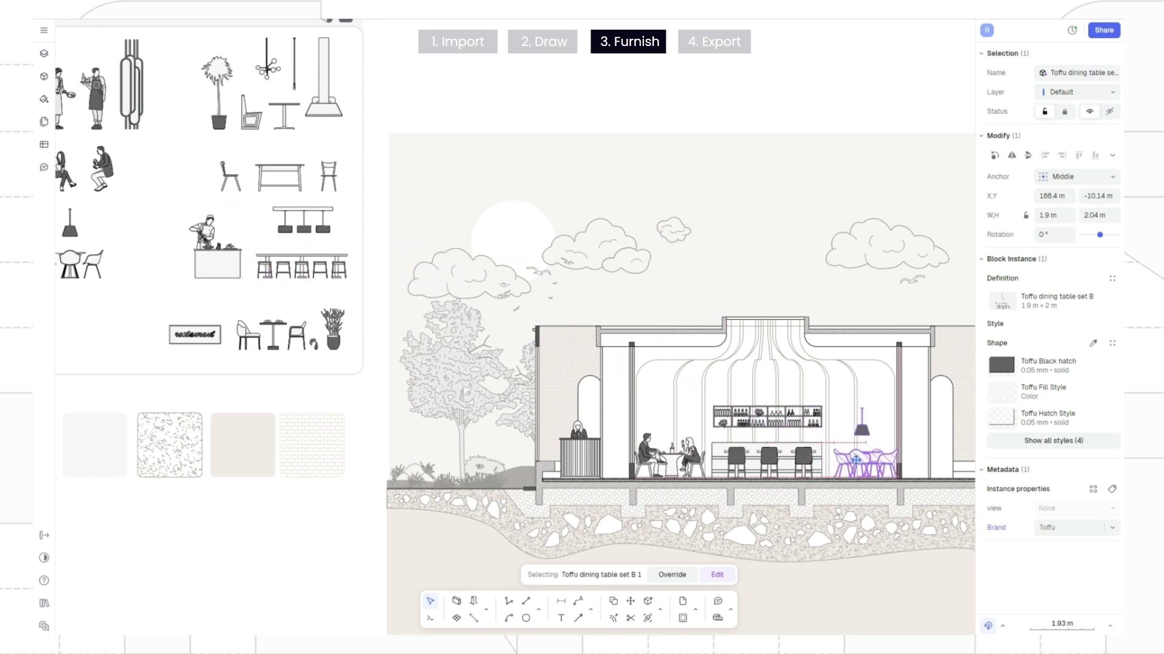
{"action": "left_click", "coordinate": [301, 267]}
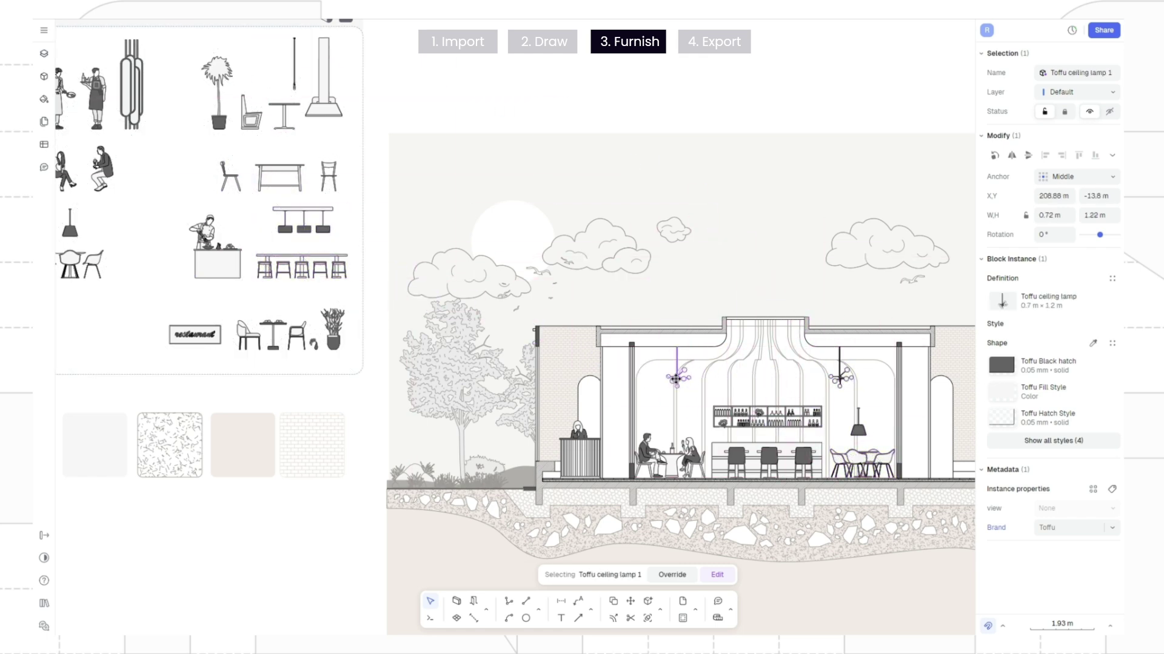
{"action": "key", "text": "Escape"}
Step: Place the tall restaurant decor block beside the hall's left column
{"action": "left_click_drag", "start_coordinate": [134, 91], "coordinate": [183, 113]}
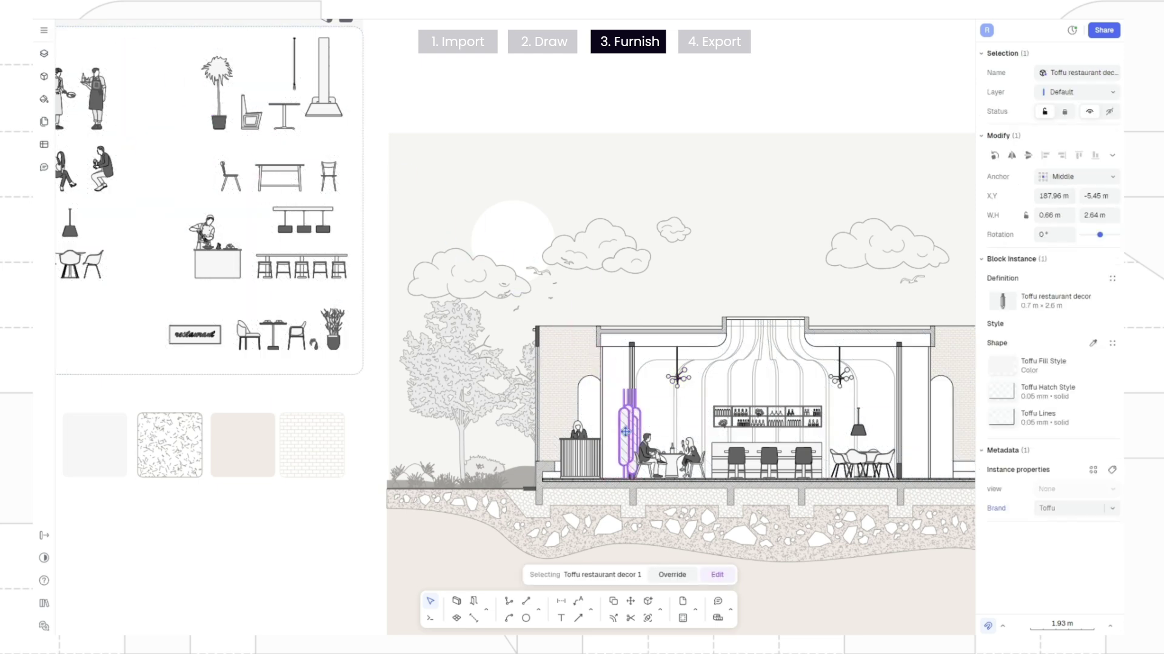
{"action": "key", "text": "Escape"}
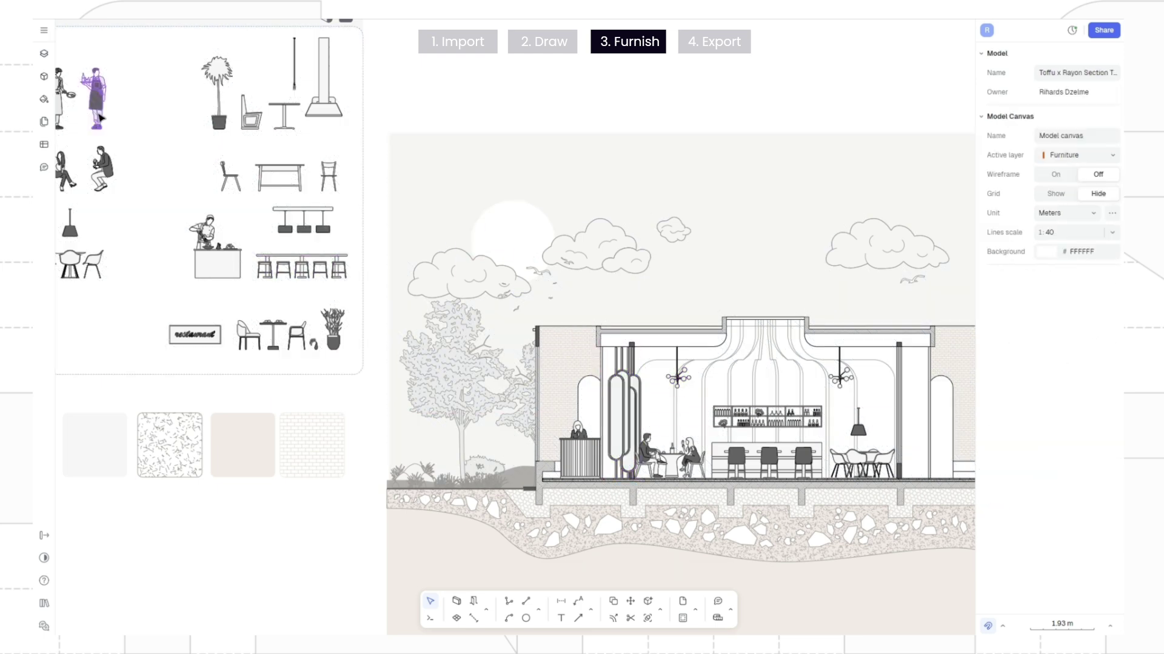
Step: Place the person cooking at a counter in the right room, hang the Toffu hood from its ceiling, and align the cook beneath it
{"action": "left_click_drag", "start_coordinate": [344, 261], "coordinate": [946, 453]}
{"action": "middle_click_drag", "start_coordinate": [946, 453], "coordinate": [877, 449]}
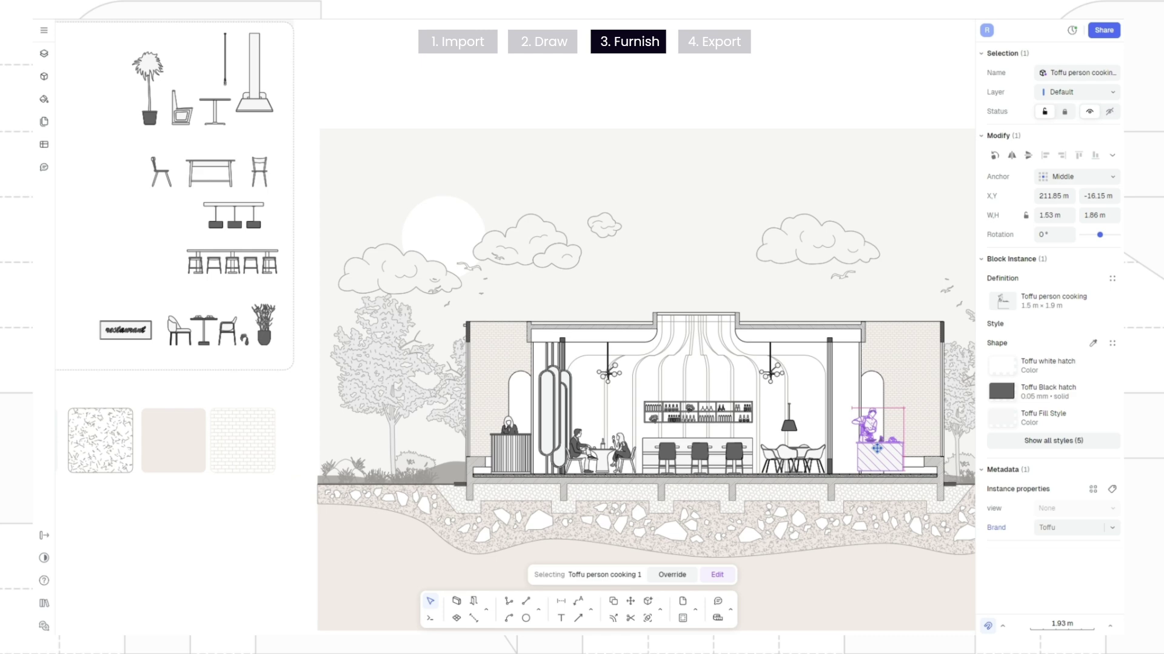
{"action": "left_click_drag", "start_coordinate": [261, 63], "coordinate": [327, 115]}
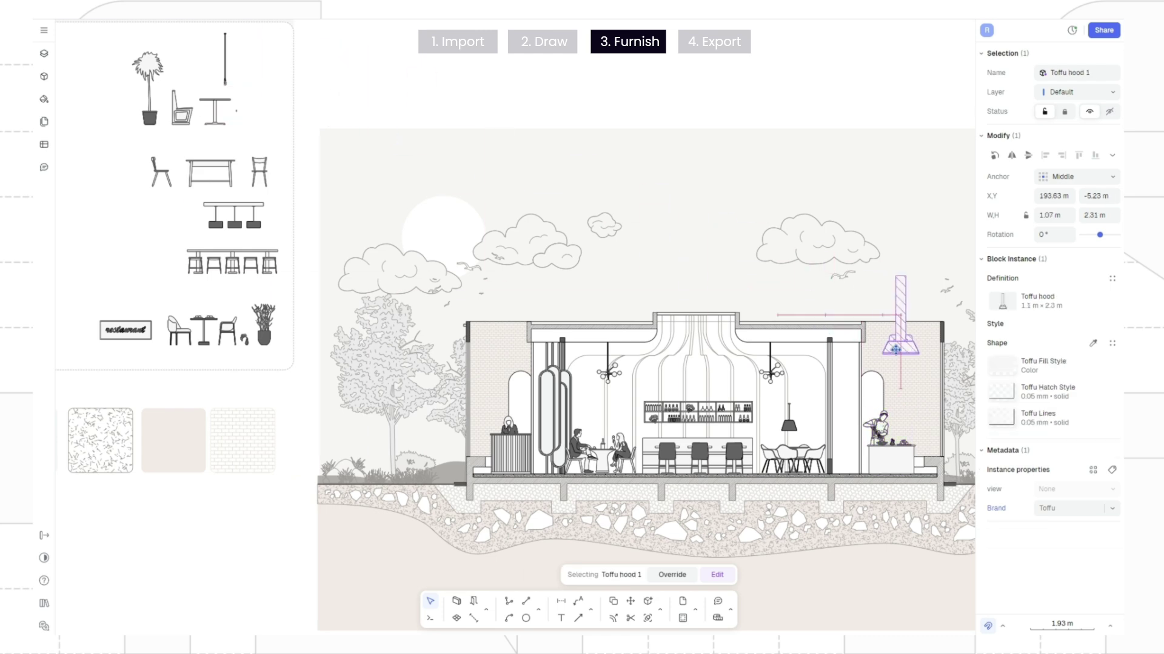
{"action": "left_click", "coordinate": [885, 466]}
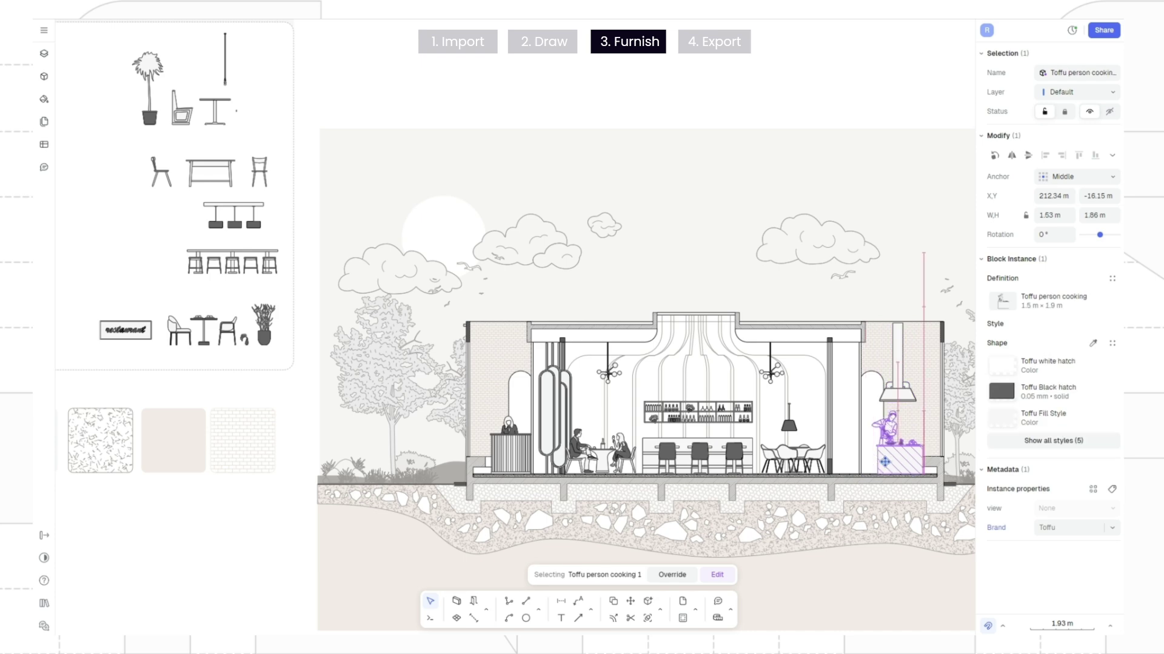
Step: Place the decor plant on the bench beside the cooking counter and stand the chef and waiter figures inside the restaurant
{"action": "left_click", "coordinate": [267, 327]}
{"action": "left_click_drag", "start_coordinate": [926, 443], "coordinate": [836, 431]}
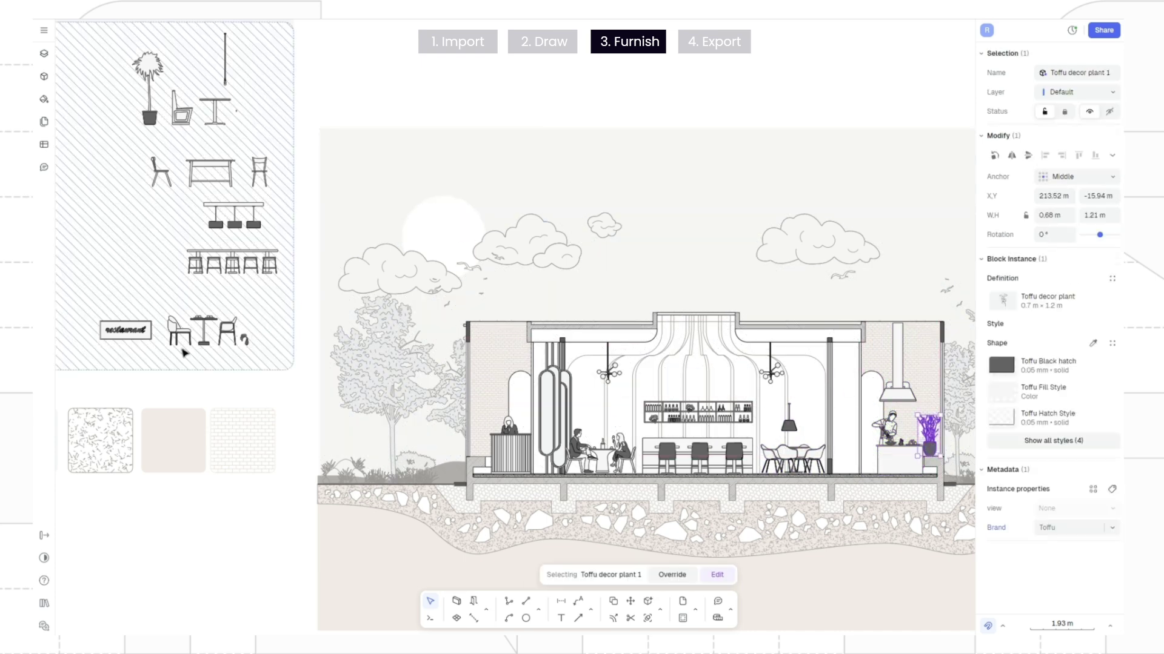
{"action": "left_click", "coordinate": [115, 252]}
{"action": "middle_click_drag", "start_coordinate": [115, 252], "coordinate": [255, 269]}
{"action": "left_click_drag", "start_coordinate": [137, 123], "coordinate": [818, 442]}
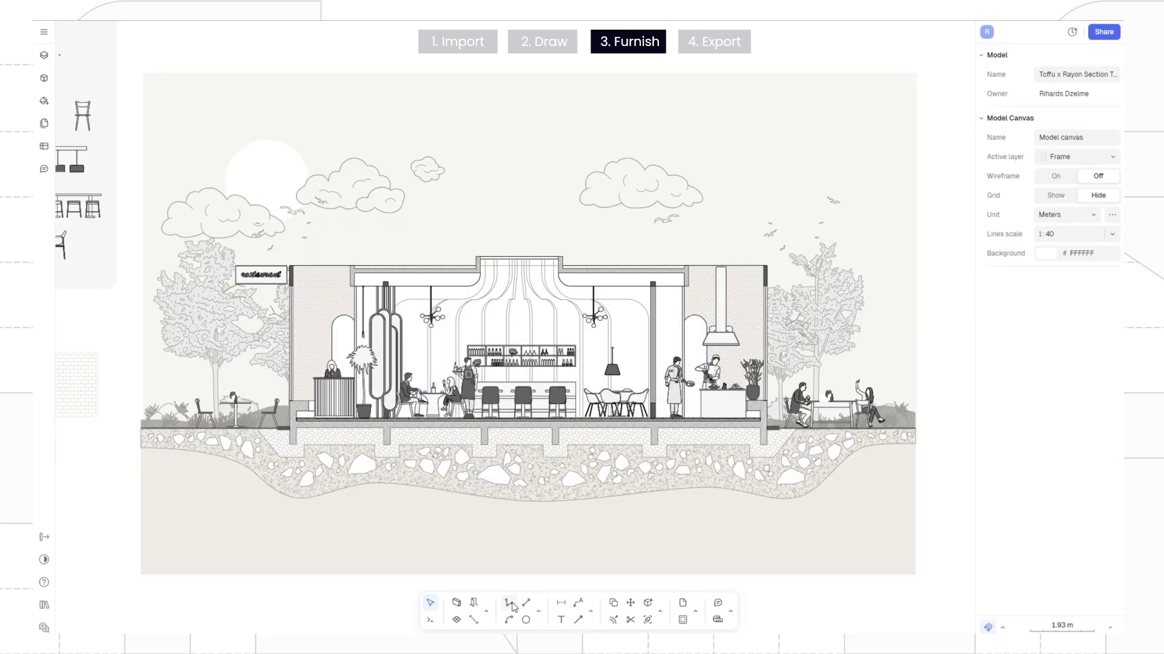
Step: Start a polyline with a new style named Shadow, using solid 000000 fill at 20% opacity and no stroke
{"action": "left_click", "coordinate": [509, 601]}
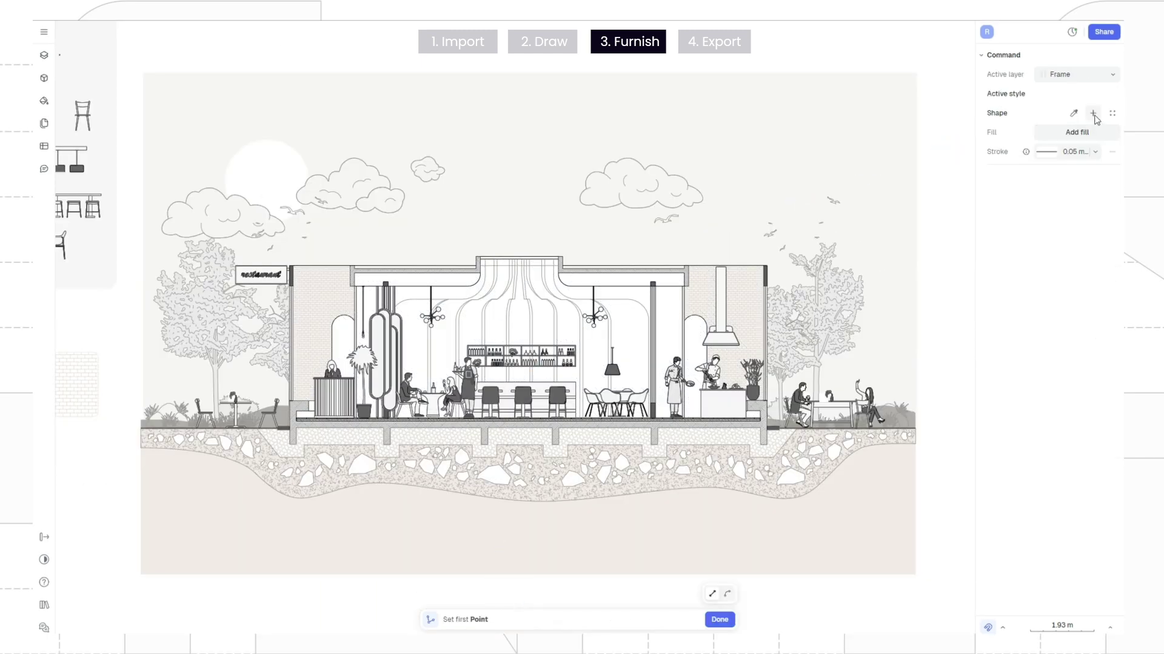
{"action": "left_click", "coordinate": [1098, 136]}
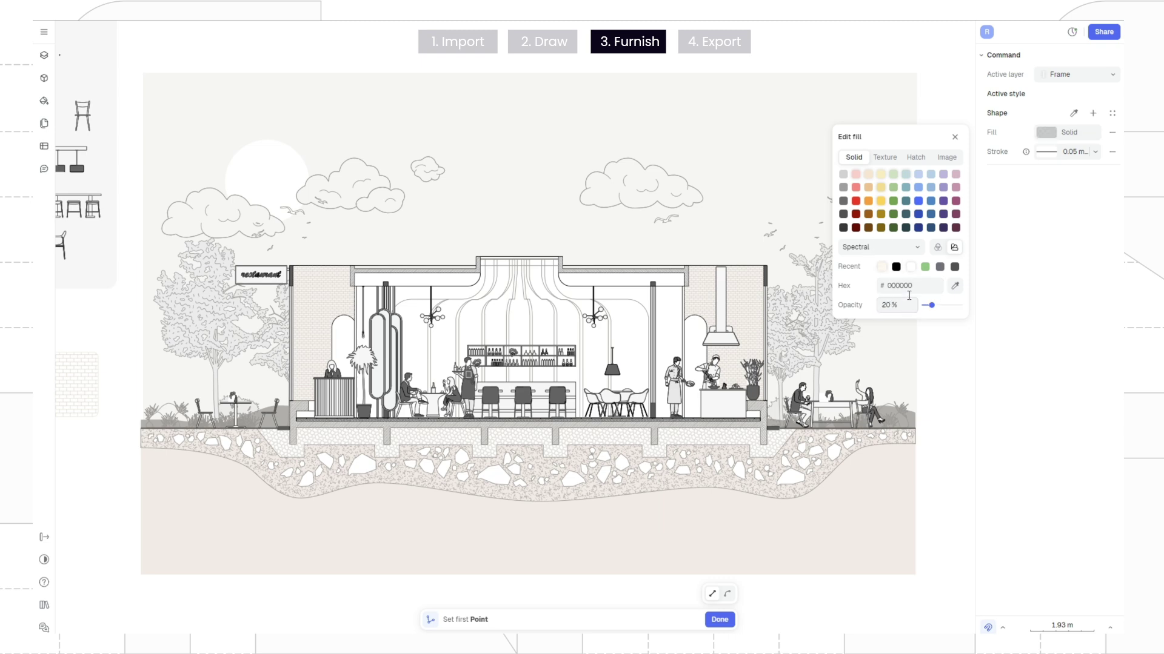
{"action": "left_click", "coordinate": [1112, 151]}
{"action": "left_click", "coordinate": [1094, 114]}
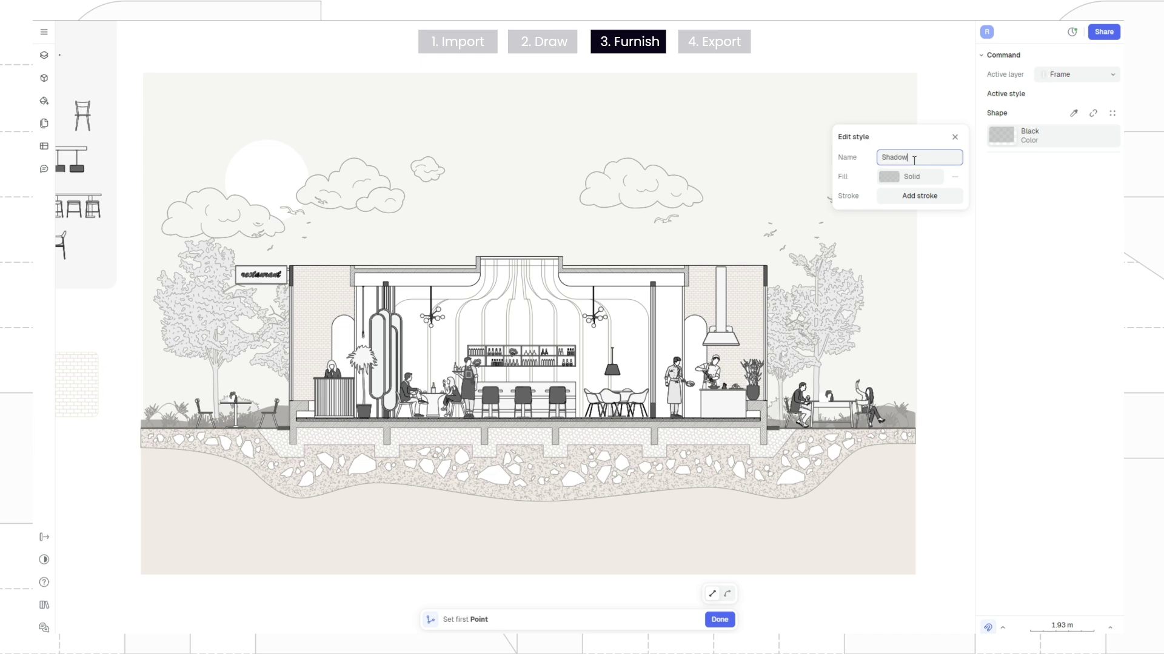
Step: Finish the Shadow style and create a new layer named Shadow as the active layer for the polyline
{"action": "left_click", "coordinate": [955, 137]}
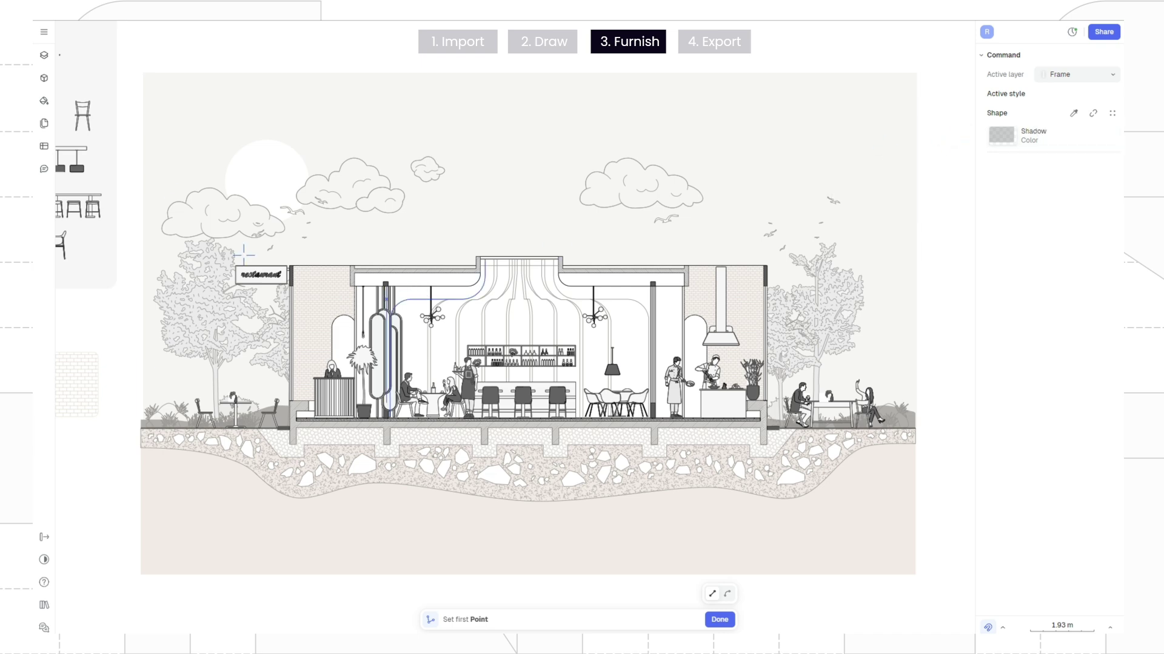
{"action": "left_click", "coordinate": [43, 55]}
{"action": "left_click", "coordinate": [193, 91]}
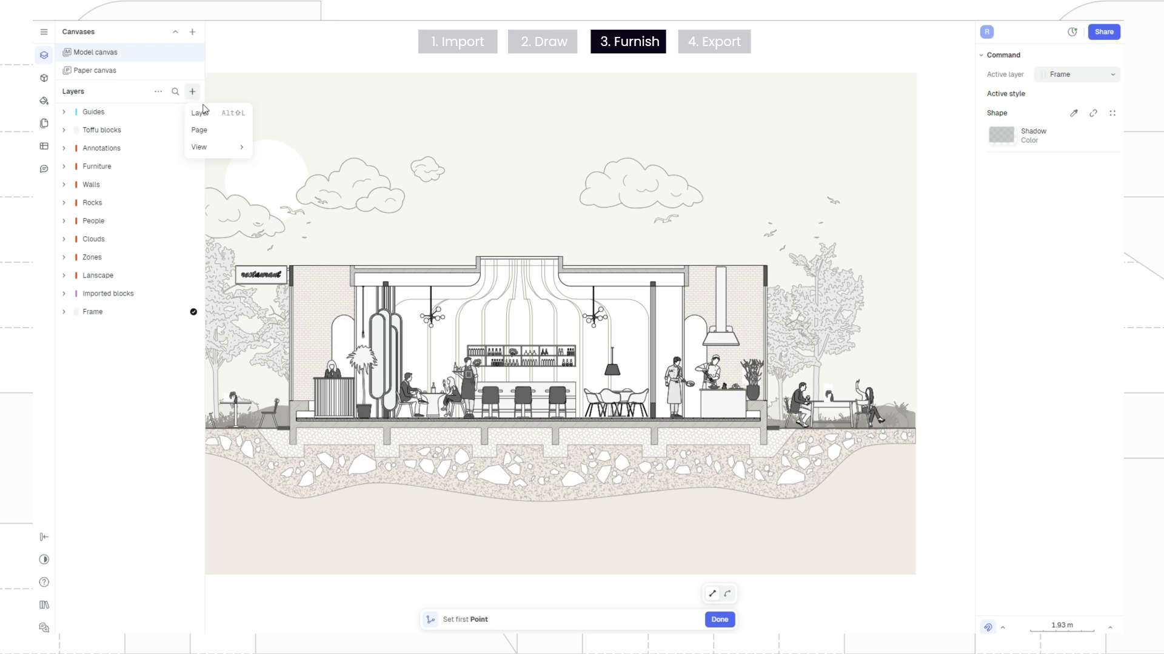
{"action": "left_click", "coordinate": [207, 112]}
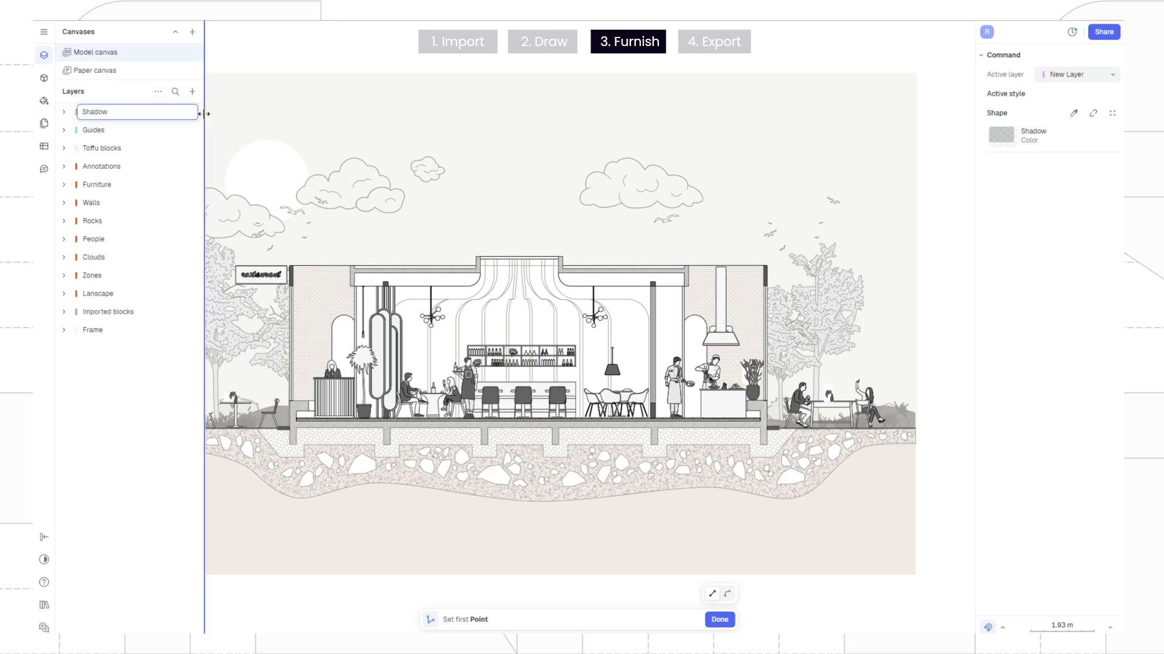
{"action": "key", "text": "Return"}
{"action": "left_click", "coordinate": [44, 55]}
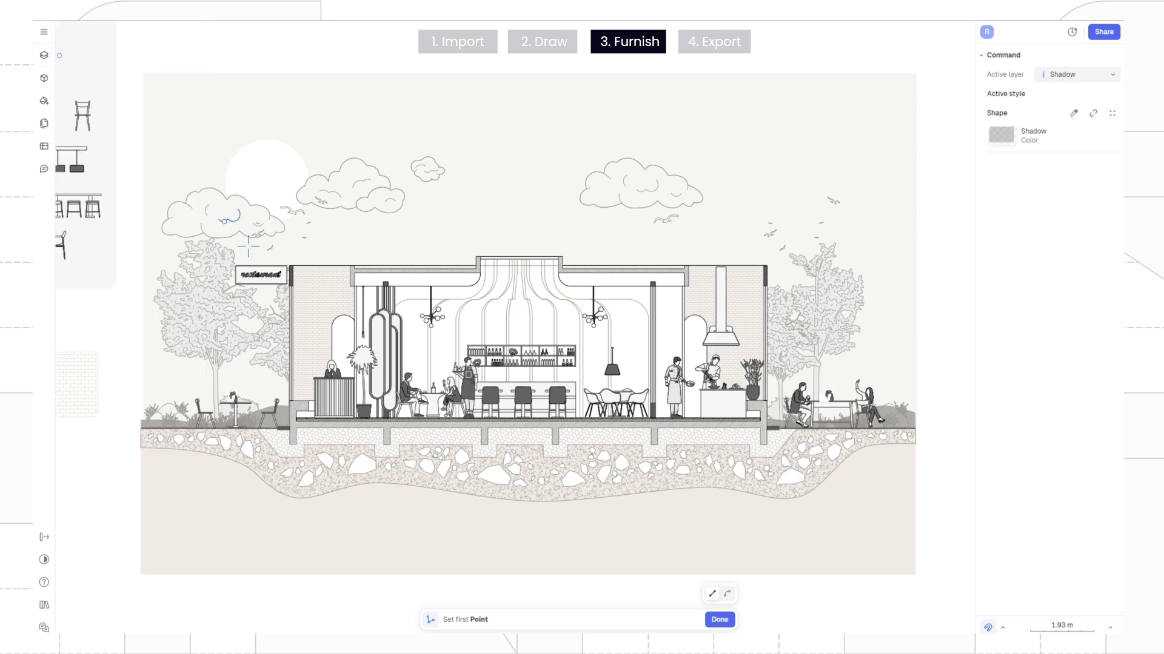
Step: Draw a closed shadow polyline over the left room's brick wall, with a slanted side under the dark lintel and a band along the roofline
{"action": "scroll", "coordinate": [248, 245], "scroll_direction": "up", "scroll_amount": 10}
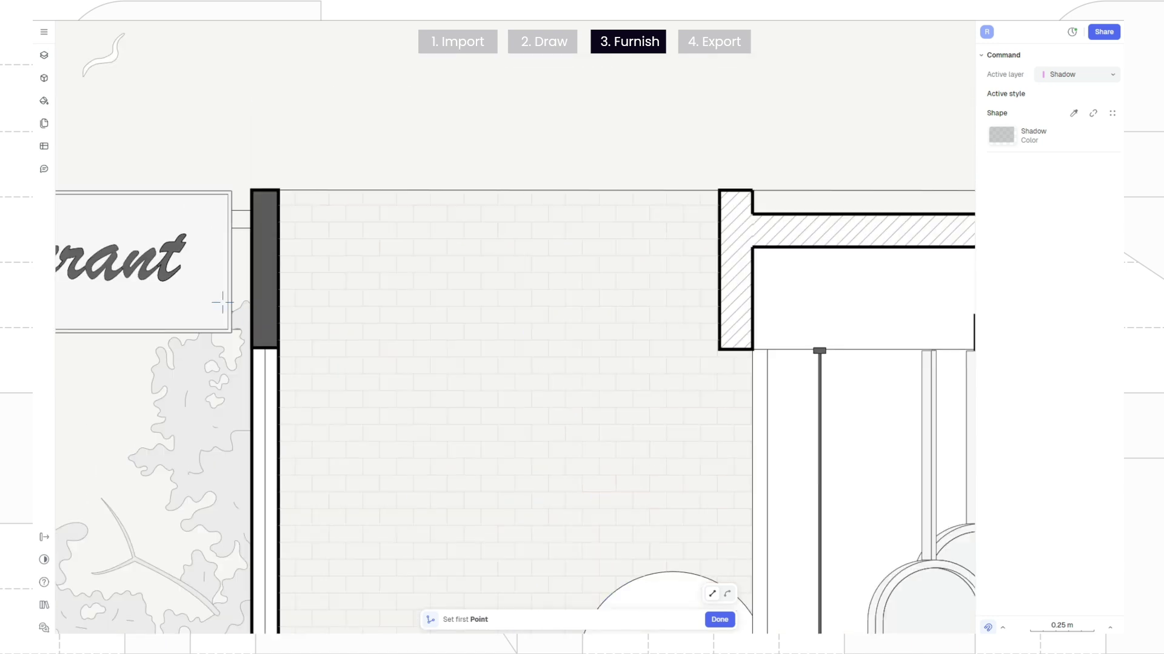
{"action": "middle_click_drag", "start_coordinate": [222, 302], "coordinate": [152, 258]}
{"action": "left_click", "coordinate": [209, 305]}
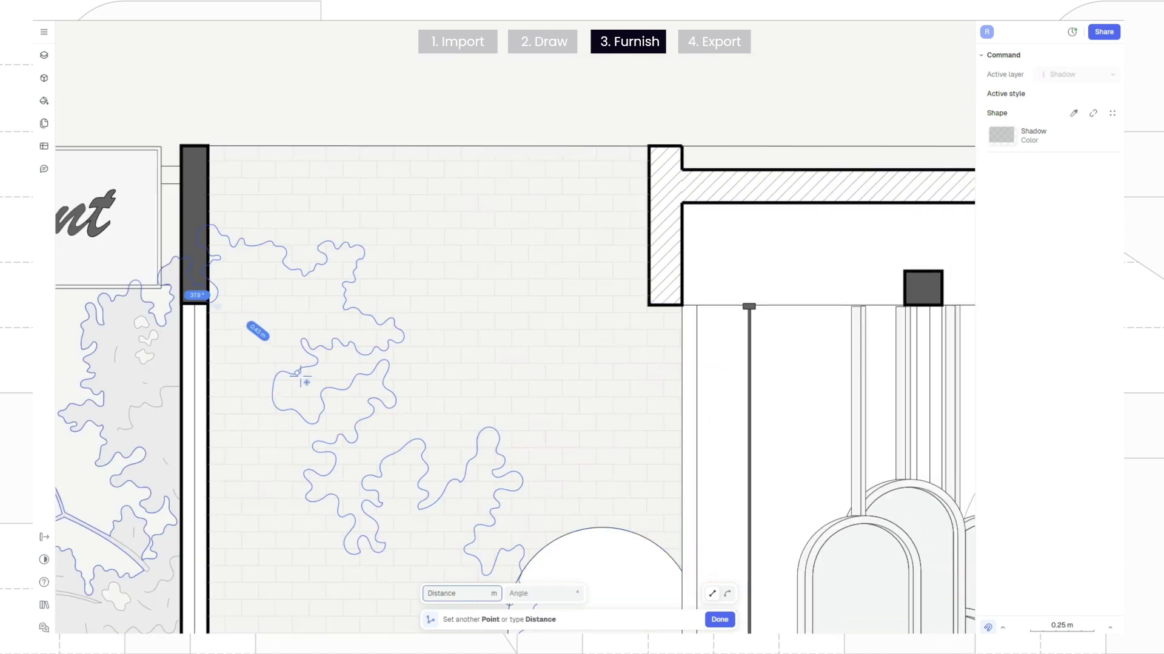
{"action": "left_click", "coordinate": [297, 373]}
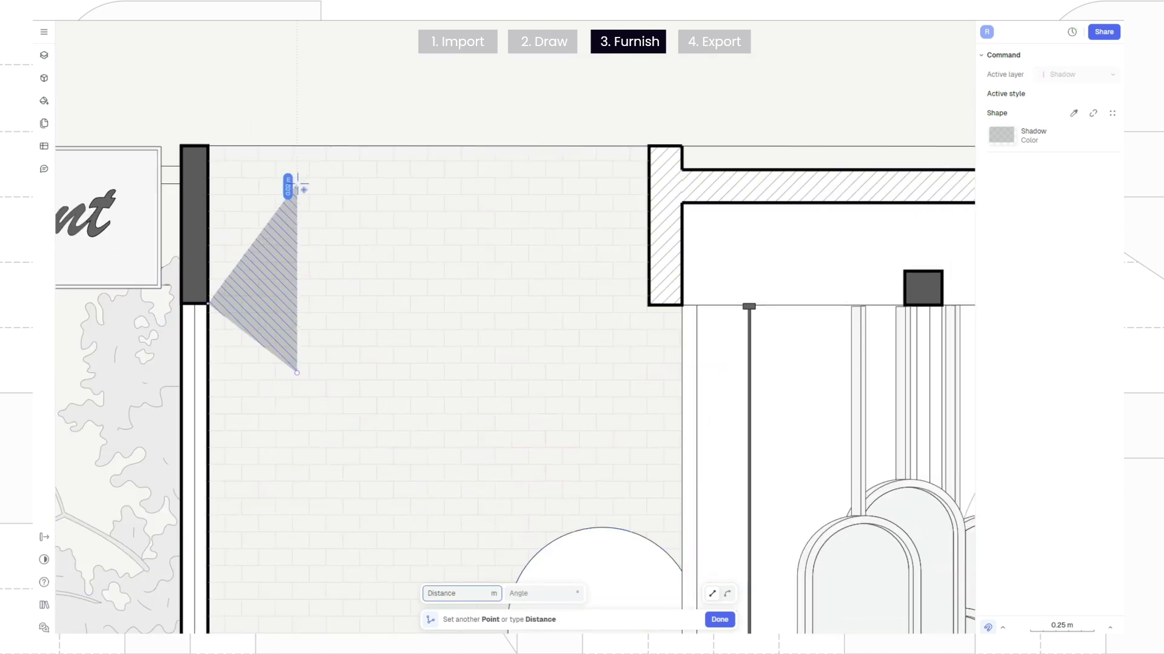
{"action": "left_click", "coordinate": [297, 189]}
{"action": "left_click", "coordinate": [647, 189]}
{"action": "left_click", "coordinate": [647, 145]}
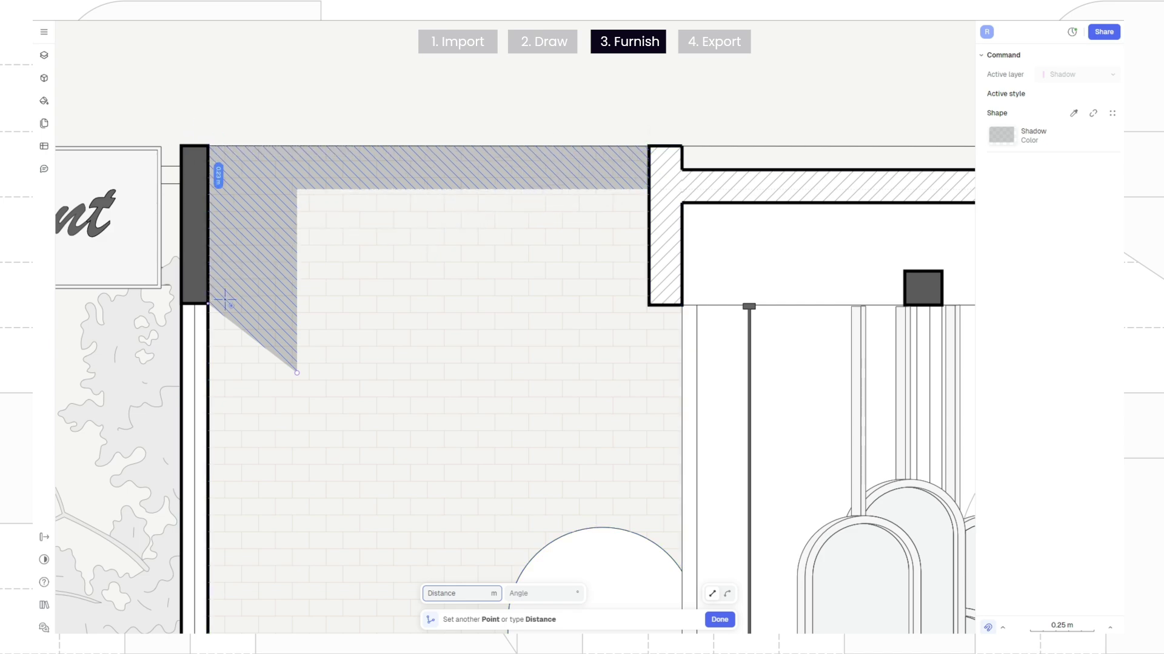
{"action": "left_click", "coordinate": [209, 304]}
Step: Draw a closed shadow polyline about 3.71 m by 0.39 m under the left half of the hall's roof slab, ending at the skylight
{"action": "middle_click_drag", "start_coordinate": [678, 313], "coordinate": [198, 314]}
{"action": "key", "text": "space"}
{"action": "left_click", "coordinate": [202, 306]}
{"action": "left_click", "coordinate": [240, 306]}
{"action": "left_click", "coordinate": [241, 225]}
{"action": "middle_click_drag", "start_coordinate": [667, 226], "coordinate": [297, 225]}
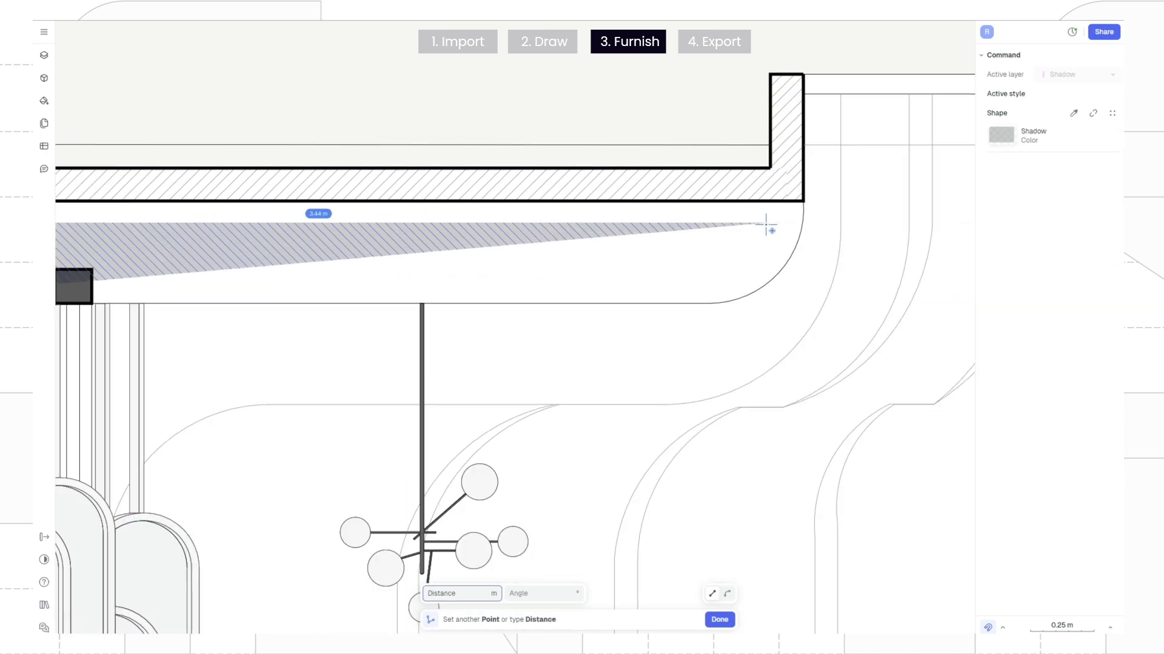
{"action": "left_click", "coordinate": [766, 225]}
{"action": "left_click", "coordinate": [803, 202]}
{"action": "scroll", "coordinate": [453, 216], "scroll_direction": "down", "scroll_amount": 5}
{"action": "scroll", "coordinate": [330, 222], "scroll_direction": "up", "scroll_amount": 3}
{"action": "left_click", "coordinate": [304, 207]}
{"action": "left_click", "coordinate": [303, 244]}
Step: Mirror the slab shadow to the hall's right half about the skylight's vertical centre line
{"action": "key", "text": "m"}
{"action": "left_click", "coordinate": [762, 161]}
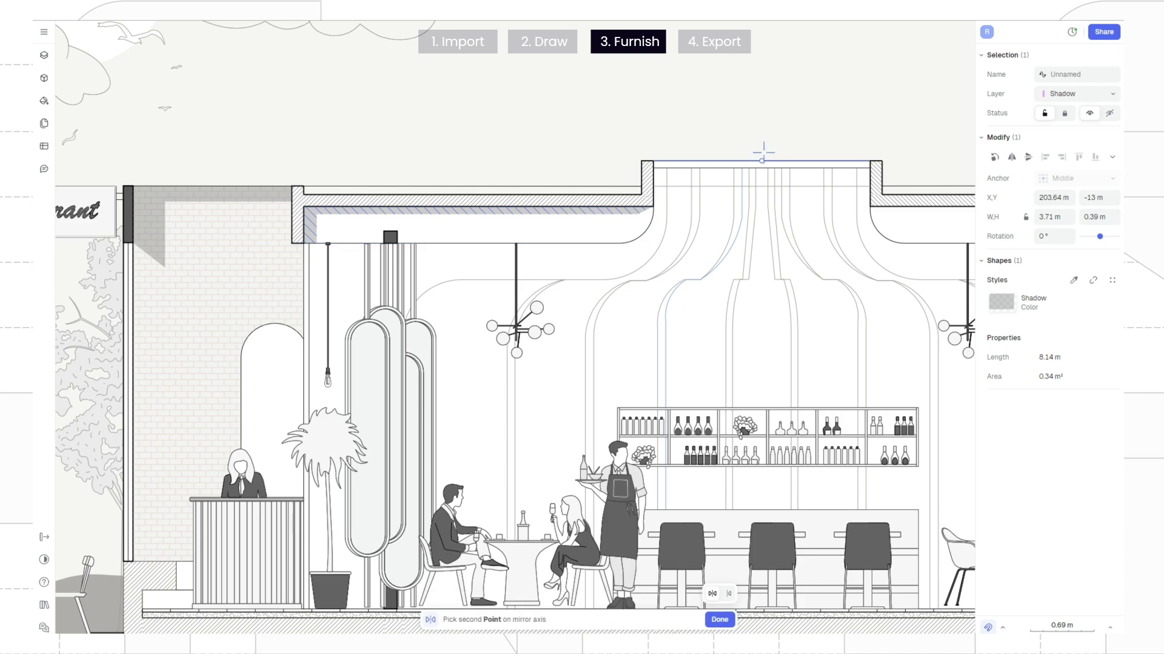
{"action": "left_click", "coordinate": [763, 131]}
Step: Draw a thin rectangle with the Shadow style across the top of the skylight, between its two side walls
{"action": "middle_click_drag", "start_coordinate": [819, 155], "coordinate": [582, 187]}
{"action": "key", "text": "r"}
{"action": "left_click", "coordinate": [1112, 114]}
{"action": "left_click", "coordinate": [879, 200]}
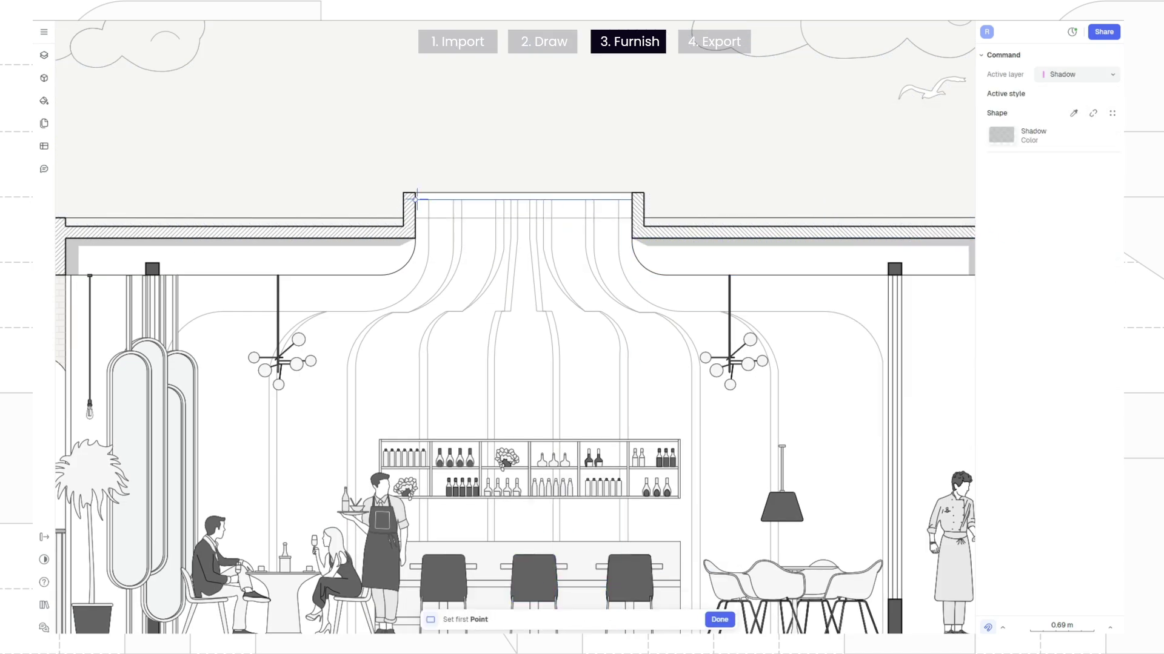
{"action": "left_click", "coordinate": [416, 200]}
{"action": "left_click", "coordinate": [632, 207]}
{"action": "key", "text": "Escape"}
{"action": "scroll", "coordinate": [681, 389], "scroll_direction": "down", "scroll_amount": 5}
{"action": "middle_click_drag", "start_coordinate": [680, 390], "coordinate": [658, 341]}
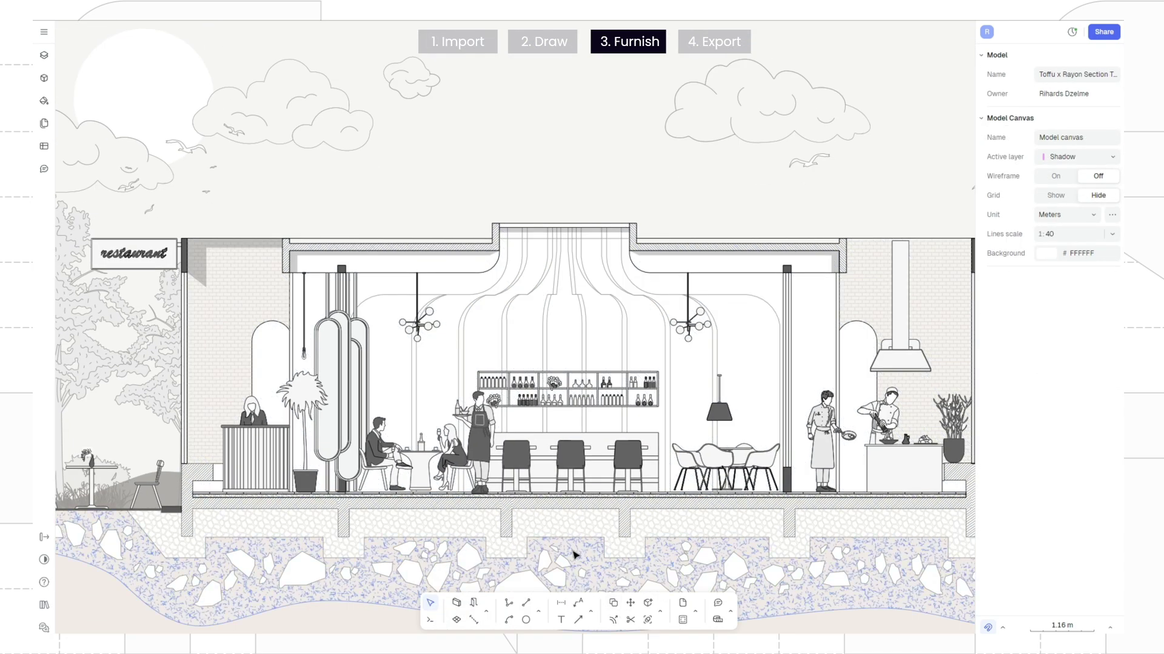
Step: Draw a closed slanted-bottom shadow polyline on the right room's brick wall, directly beside the hatched roof upstand
{"action": "scroll", "coordinate": [915, 262], "scroll_direction": "up", "scroll_amount": 5, "text": "ctrl"}
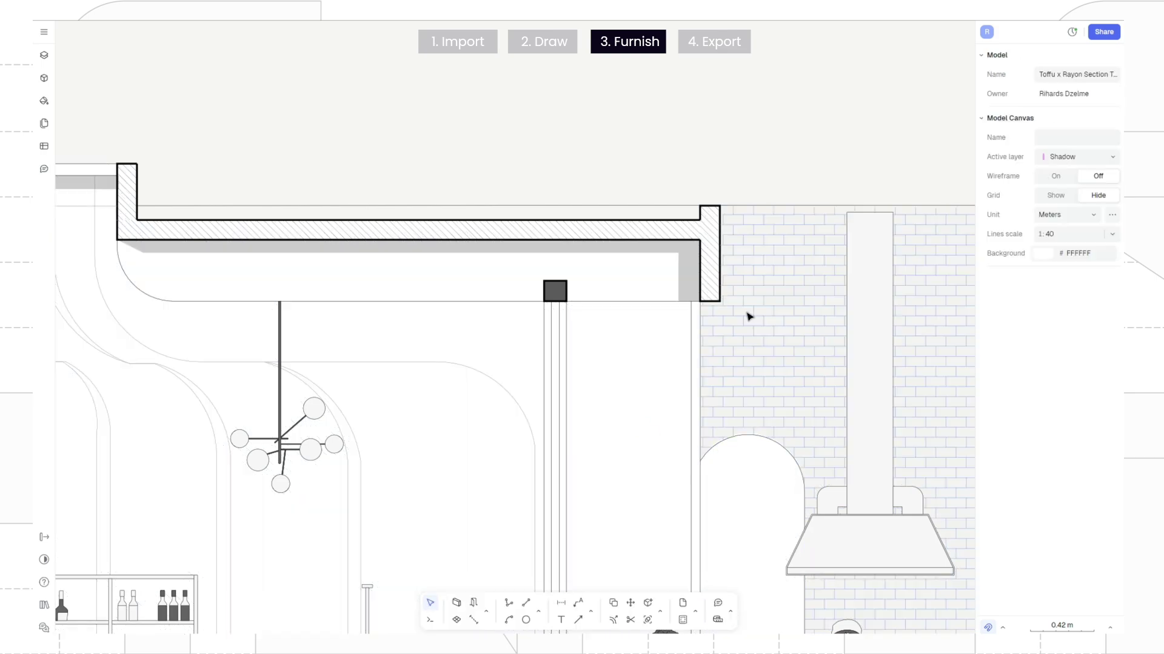
{"action": "key", "text": "p"}
{"action": "left_click", "coordinate": [719, 301]}
{"action": "left_click", "coordinate": [771, 329]}
{"action": "left_click", "coordinate": [771, 206]}
{"action": "left_click", "coordinate": [720, 206]}
{"action": "left_click", "coordinate": [720, 301]}
Step: Offset the left room's arch outline inward and stretch the copy to a width of 0.64 m past the wall edge
{"action": "scroll", "coordinate": [619, 317], "scroll_direction": "down", "scroll_amount": 5}
{"action": "middle_click_drag", "start_coordinate": [414, 341], "coordinate": [622, 285]}
{"action": "scroll", "coordinate": [264, 329], "scroll_direction": "up", "scroll_amount": 8}
{"action": "left_click", "coordinate": [265, 330]}
{"action": "middle_click_drag", "start_coordinate": [308, 363], "coordinate": [507, 297]}
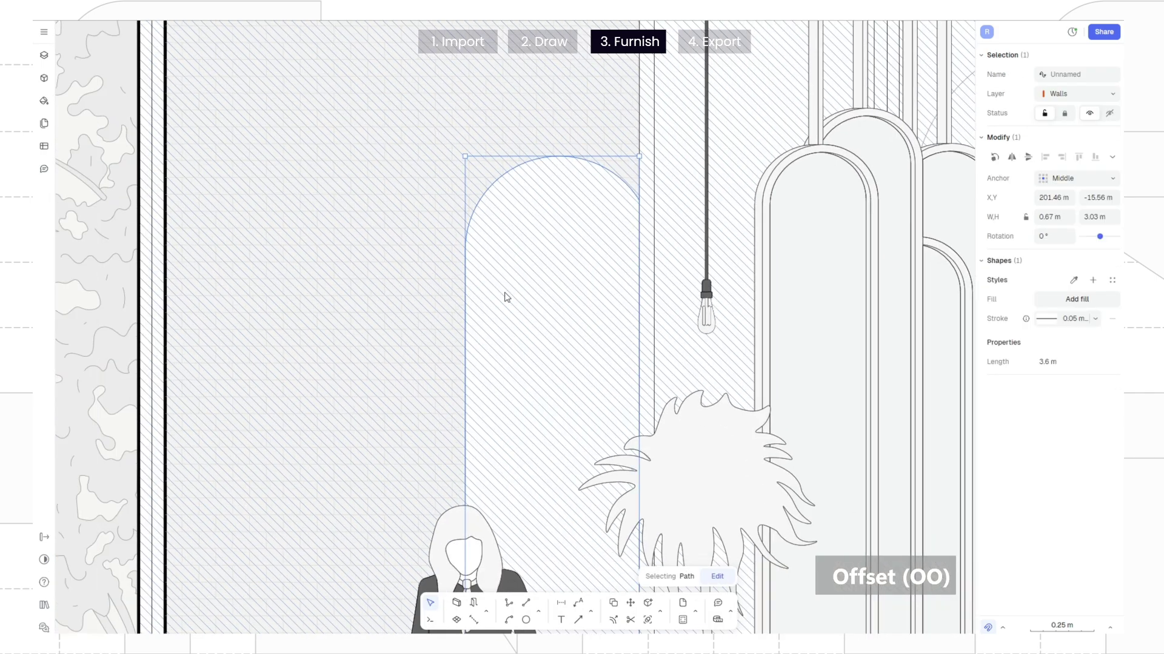
{"action": "key", "text": "o"}
{"action": "key", "text": "o"}
{"action": "left_click", "coordinate": [488, 291]}
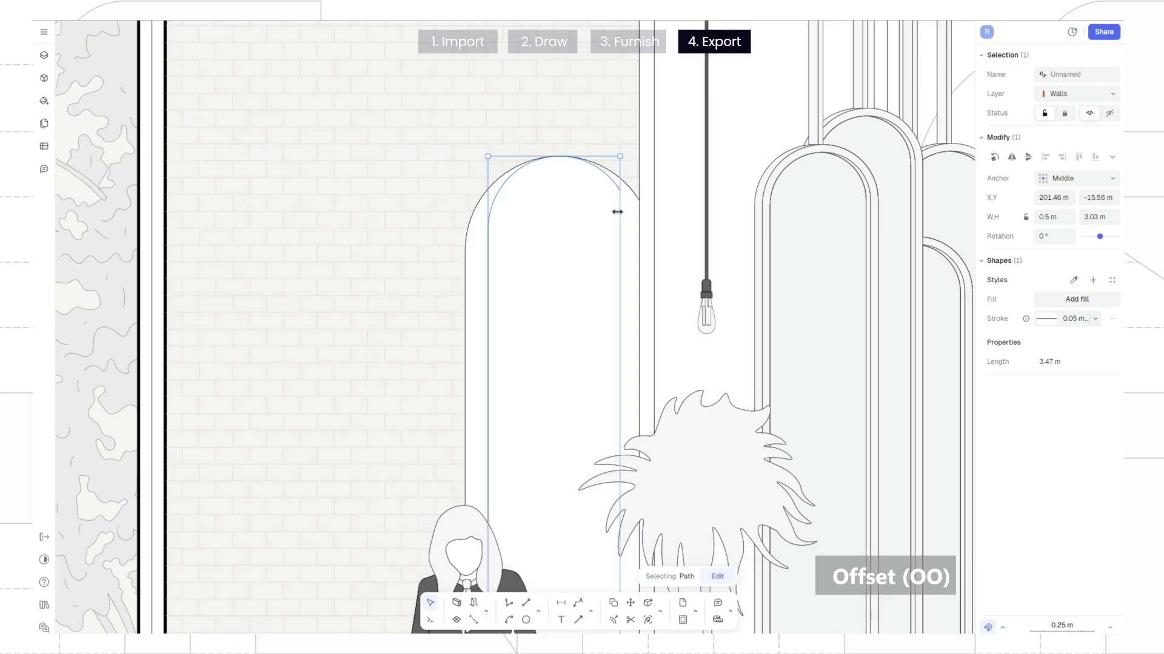
{"action": "left_click_drag", "start_coordinate": [616, 211], "coordinate": [655, 213]}
Step: Use the Bucket tool with both arch outlines and the floor as boundaries to fill the strip between the arches
{"action": "scroll", "coordinate": [470, 342], "scroll_direction": "down", "scroll_amount": 5}
{"action": "left_click", "coordinate": [469, 352], "text": "shift"}
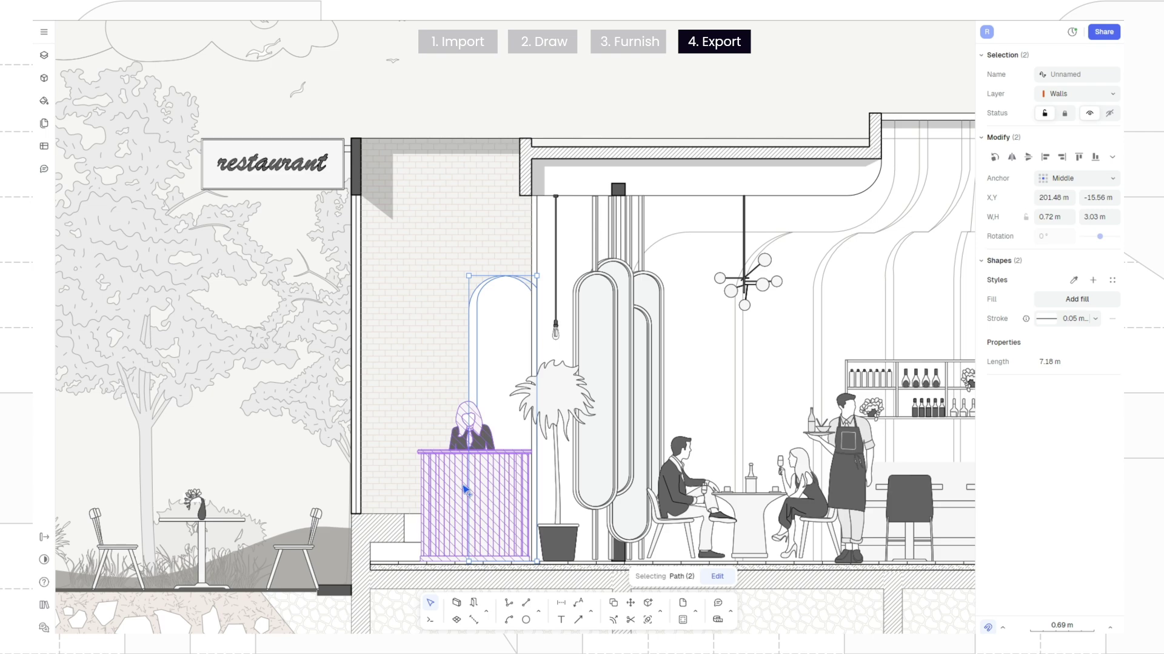
{"action": "left_click", "coordinate": [403, 566]}
{"action": "left_click", "coordinate": [660, 613]}
{"action": "left_click", "coordinate": [782, 586]}
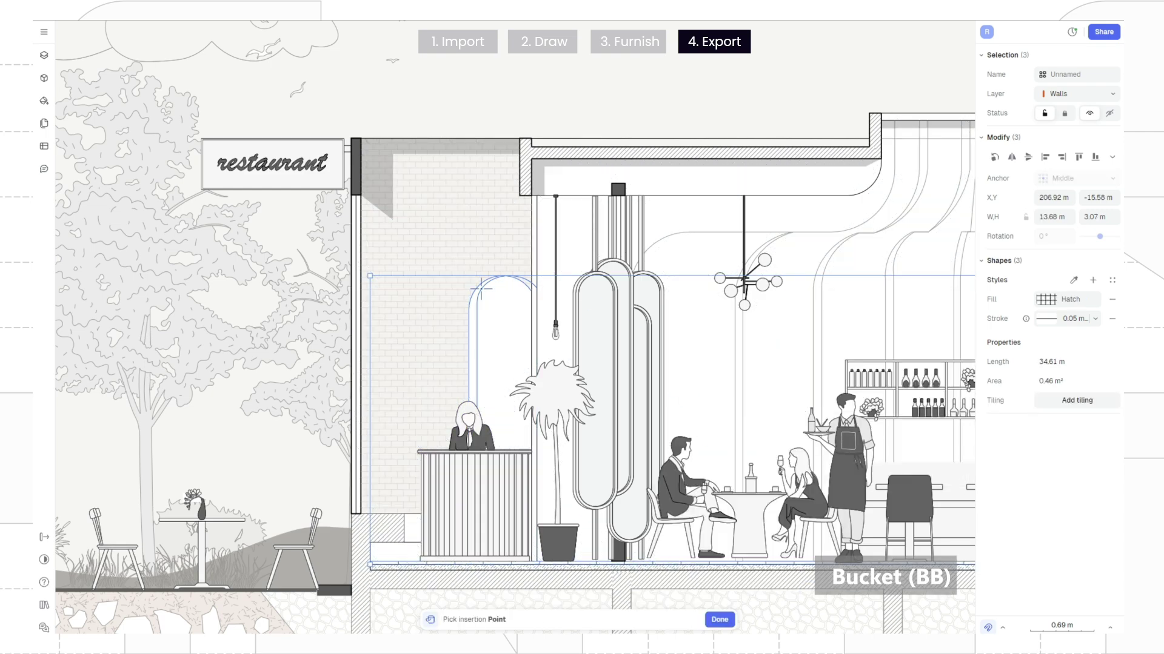
{"action": "key", "text": "Escape"}
{"action": "key", "text": "Escape"}
Step: Delete the inner arch outline and apply the Shadow style to the filled strip along the arch's left edge
{"action": "left_click", "coordinate": [477, 301]}
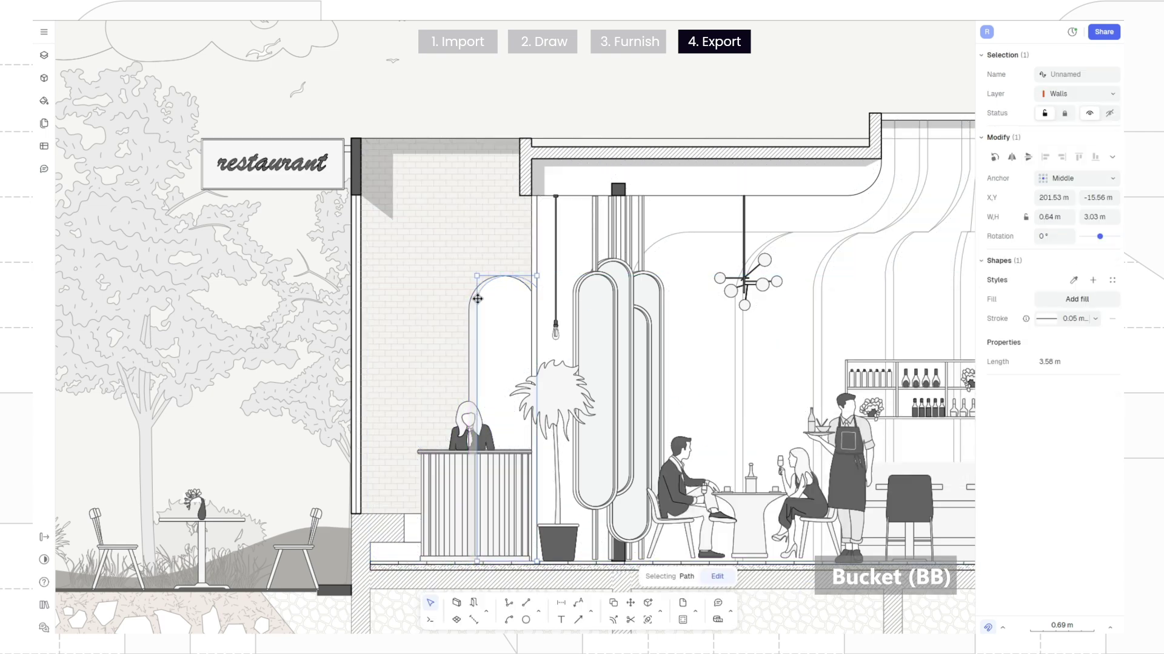
{"action": "key", "text": "Delete"}
{"action": "left_click", "coordinate": [477, 312]}
{"action": "left_click", "coordinate": [1112, 281]}
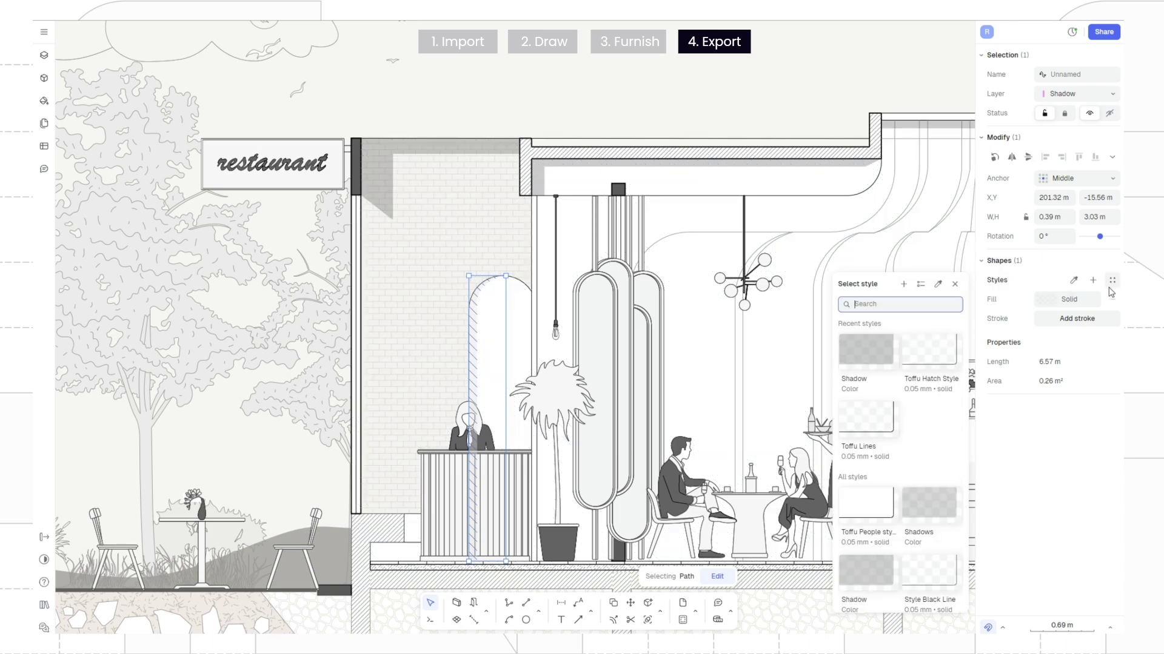
{"action": "left_click", "coordinate": [869, 351]}
{"action": "left_click", "coordinate": [424, 358]}
{"action": "left_click", "coordinate": [253, 374]}
{"action": "key", "text": "Escape"}
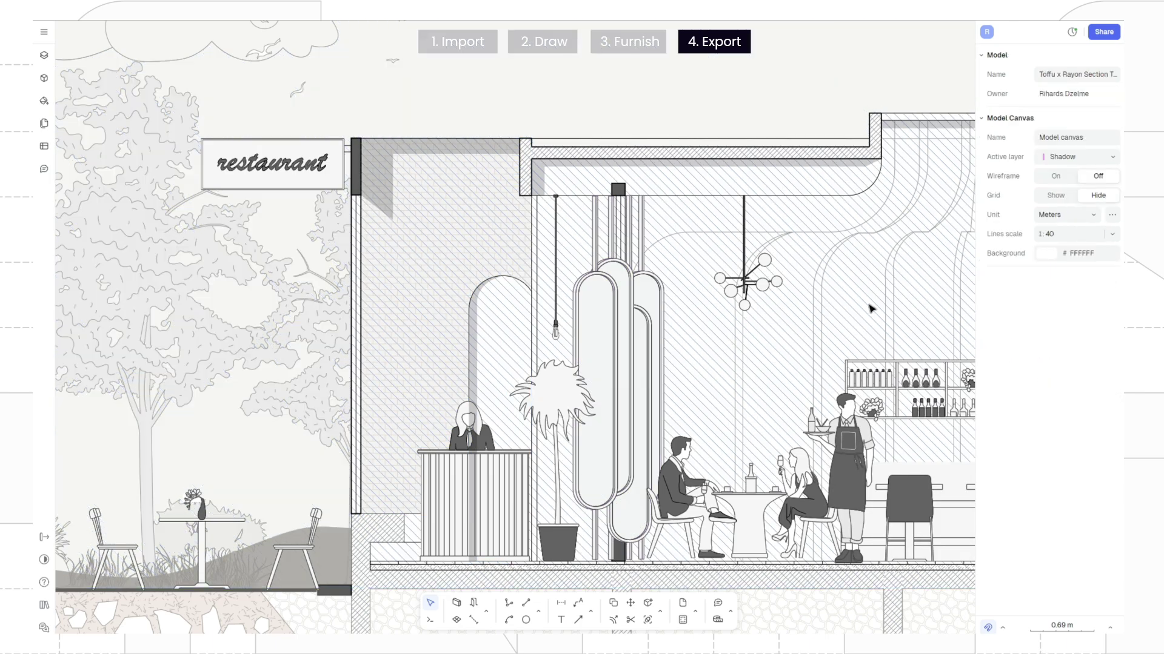
Step: Switch from the model canvas to the existing paper canvas
{"action": "mouse_move", "coordinate": [869, 305]}
{"action": "middle_mouse_down"}
{"action": "mouse_move", "coordinate": [602, 314]}
{"action": "mouse_move", "coordinate": [143, 293]}
{"action": "middle_mouse_up"}
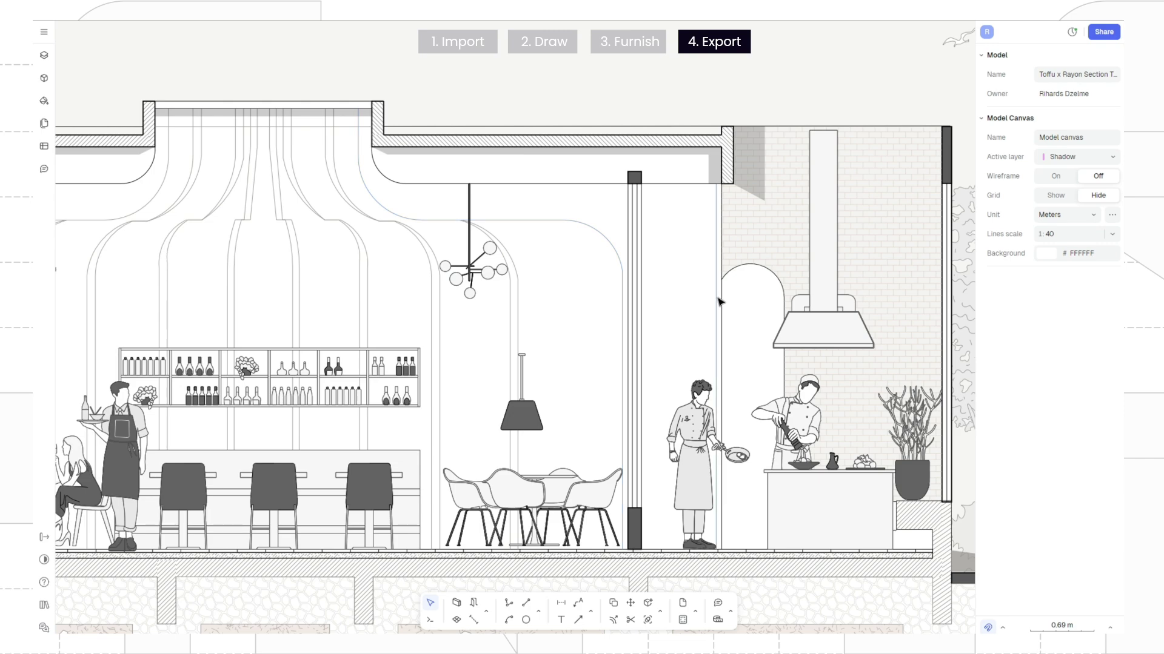
{"action": "scroll", "coordinate": [322, 307], "scroll_direction": "down", "scroll_amount": 2}
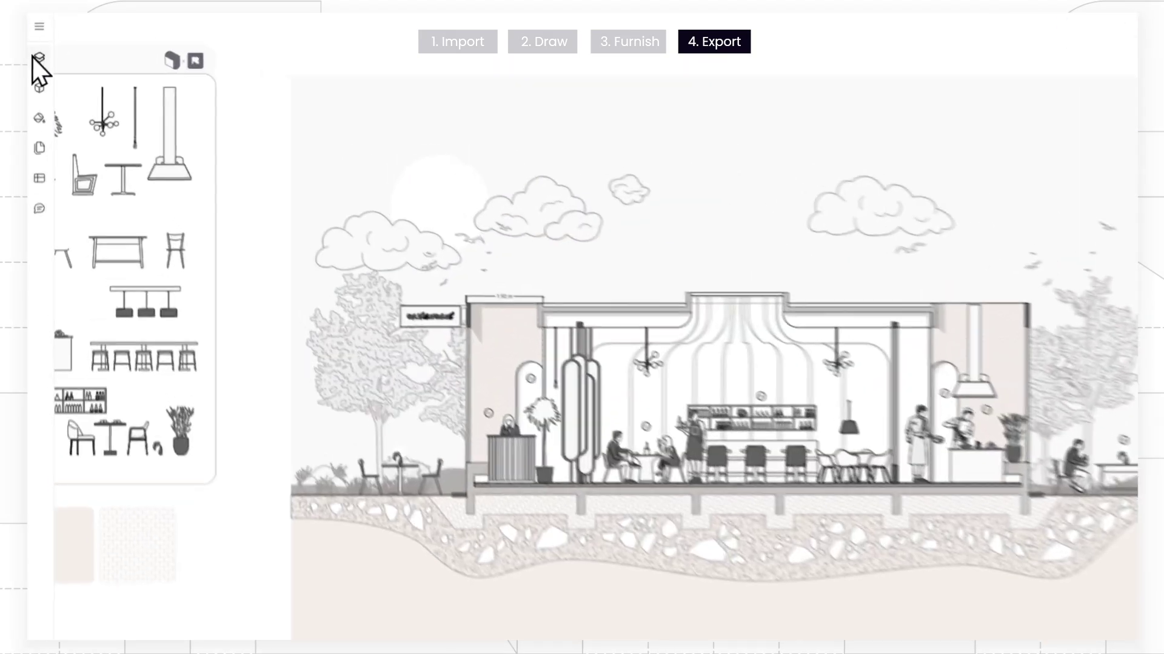
{"action": "left_click", "coordinate": [37, 46]}
{"action": "left_click", "coordinate": [259, 29]}
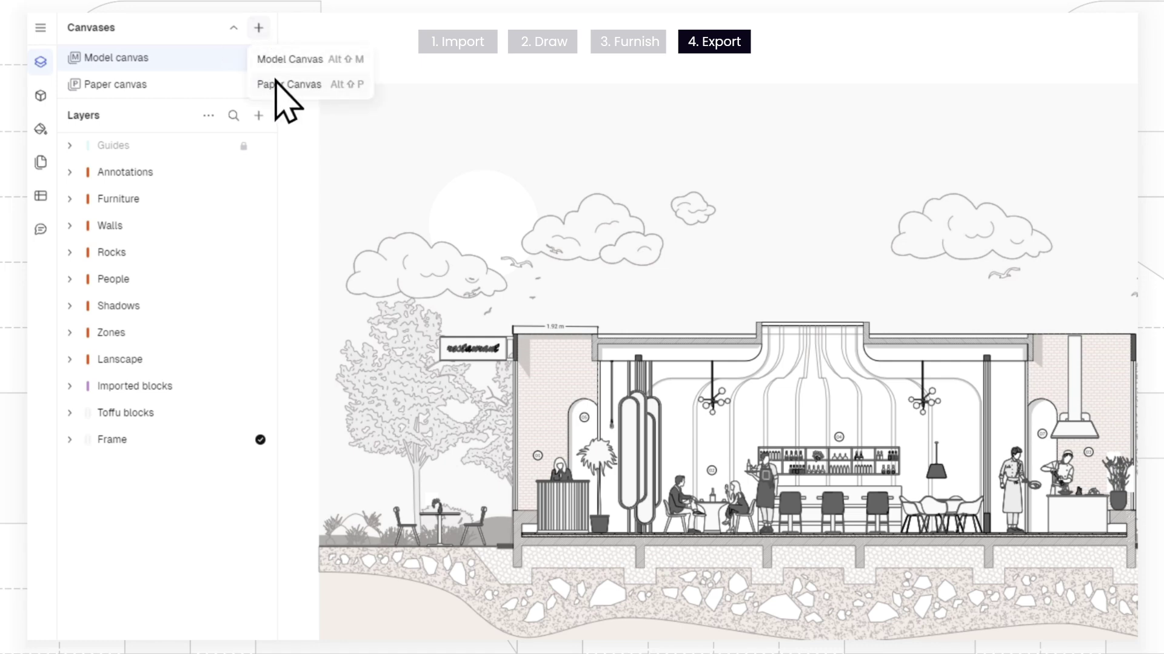
{"action": "left_click", "coordinate": [129, 59]}
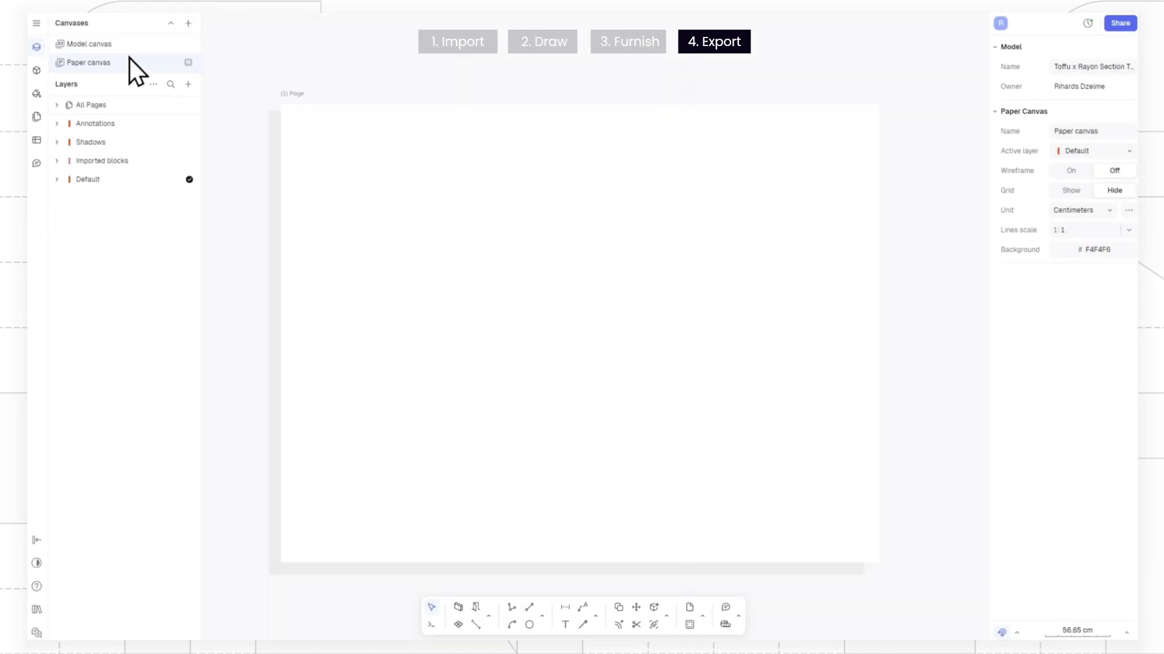
Step: Select the blank page and examine its size settings and available scales
{"action": "left_click", "coordinate": [283, 125]}
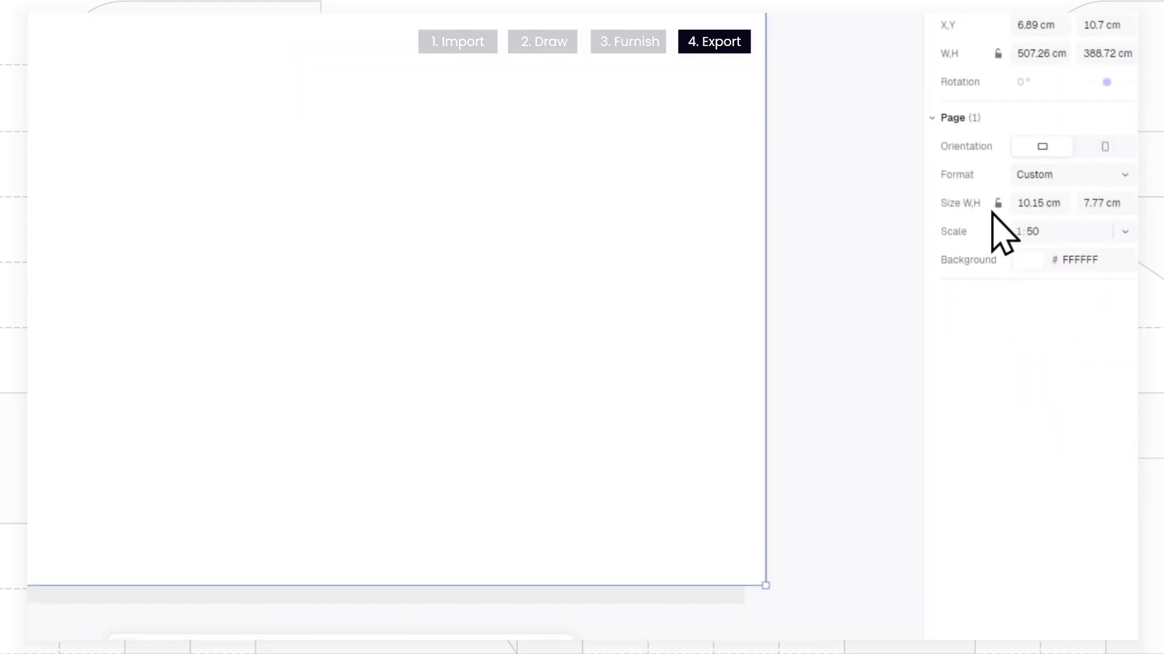
{"action": "left_click", "coordinate": [1123, 232]}
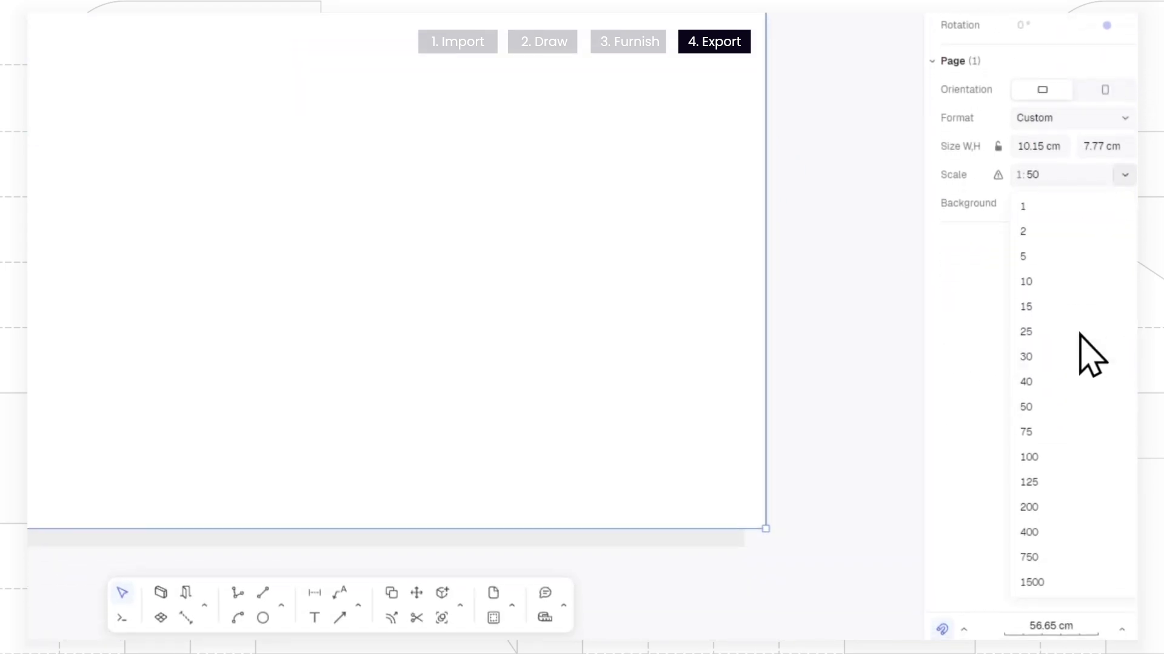
{"action": "left_click", "coordinate": [752, 153]}
Step: Add a view of the model canvas and position the section drawing in the page's upper-left area
{"action": "left_click", "coordinate": [225, 124]}
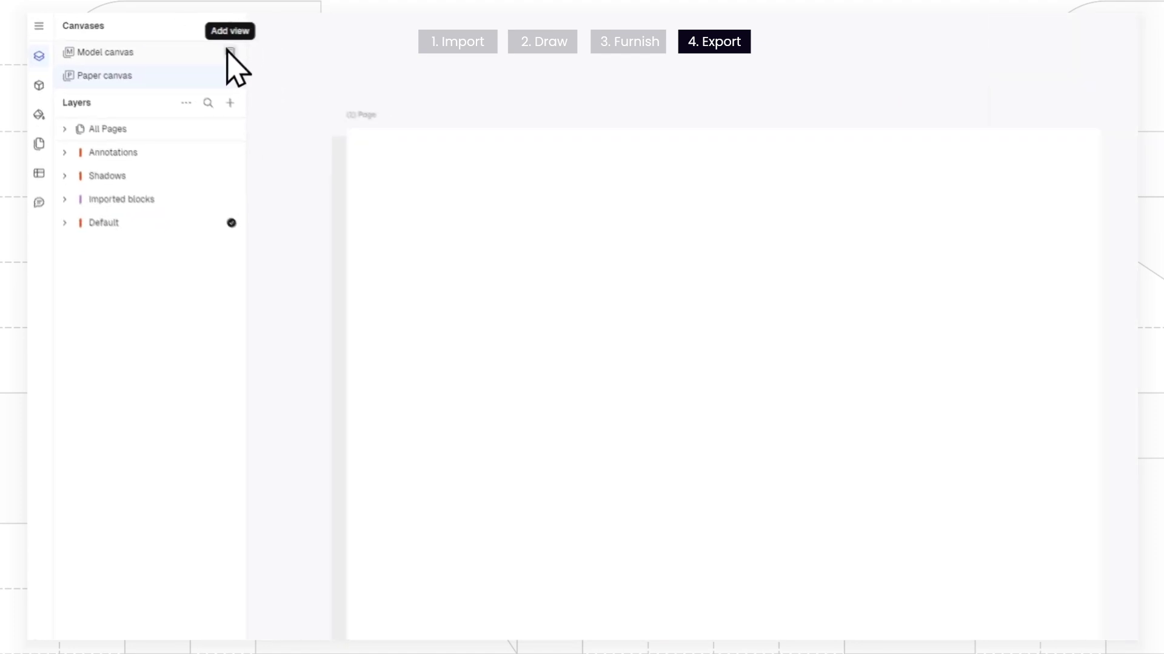
{"action": "left_click", "coordinate": [230, 52]}
{"action": "left_click", "coordinate": [454, 197]}
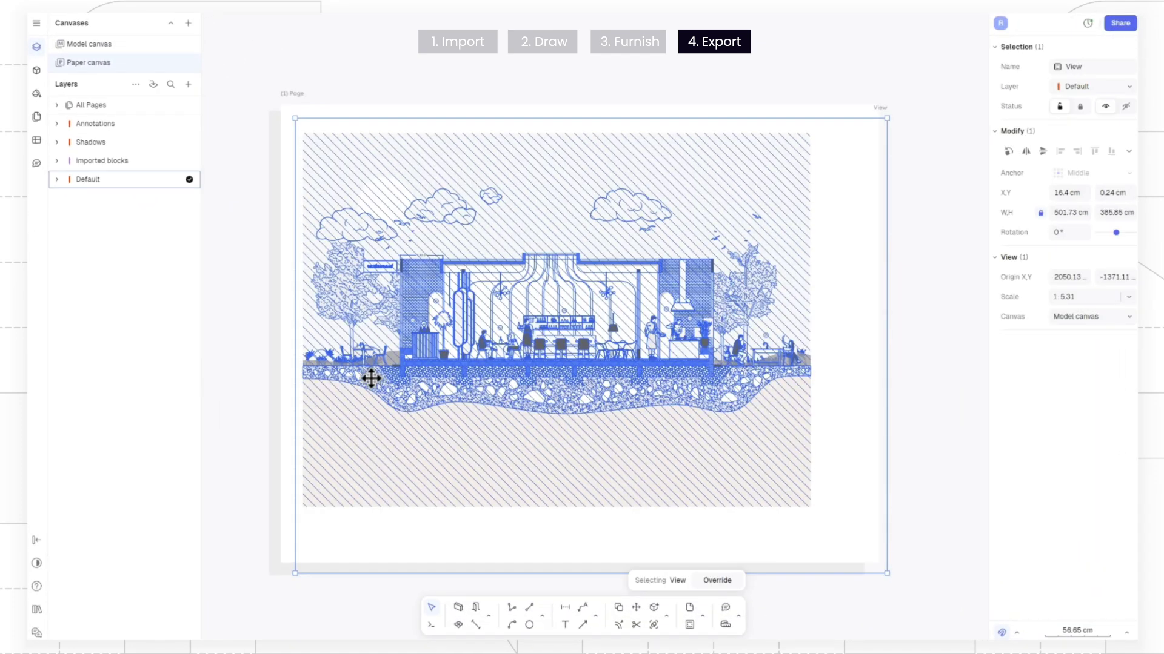
{"action": "key", "text": "Escape"}
Step: Search the block libraries for scale, tag and title block
{"action": "left_click", "coordinate": [36, 70]}
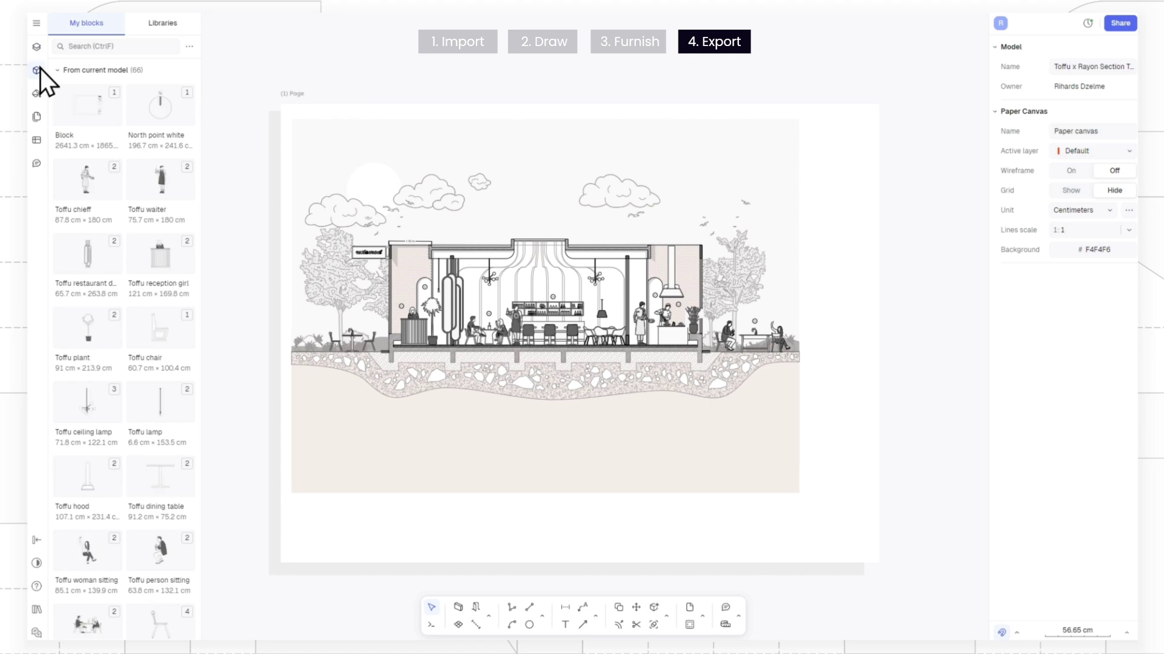
{"action": "left_click", "coordinate": [150, 29]}
{"action": "left_click", "coordinate": [135, 50]}
{"action": "type", "text": "scale"}
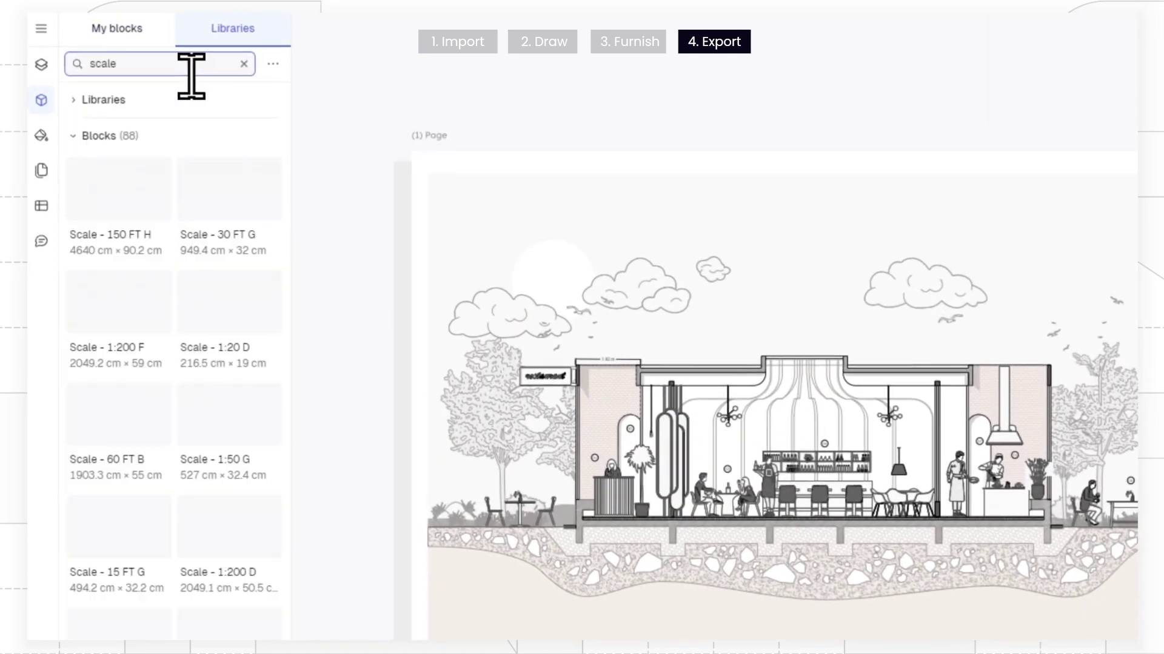
{"action": "double_click", "coordinate": [89, 48]}
{"action": "type", "text": "tag"}
{"action": "key", "text": "ctrl+a"}
{"action": "key", "text": "BackSpace"}
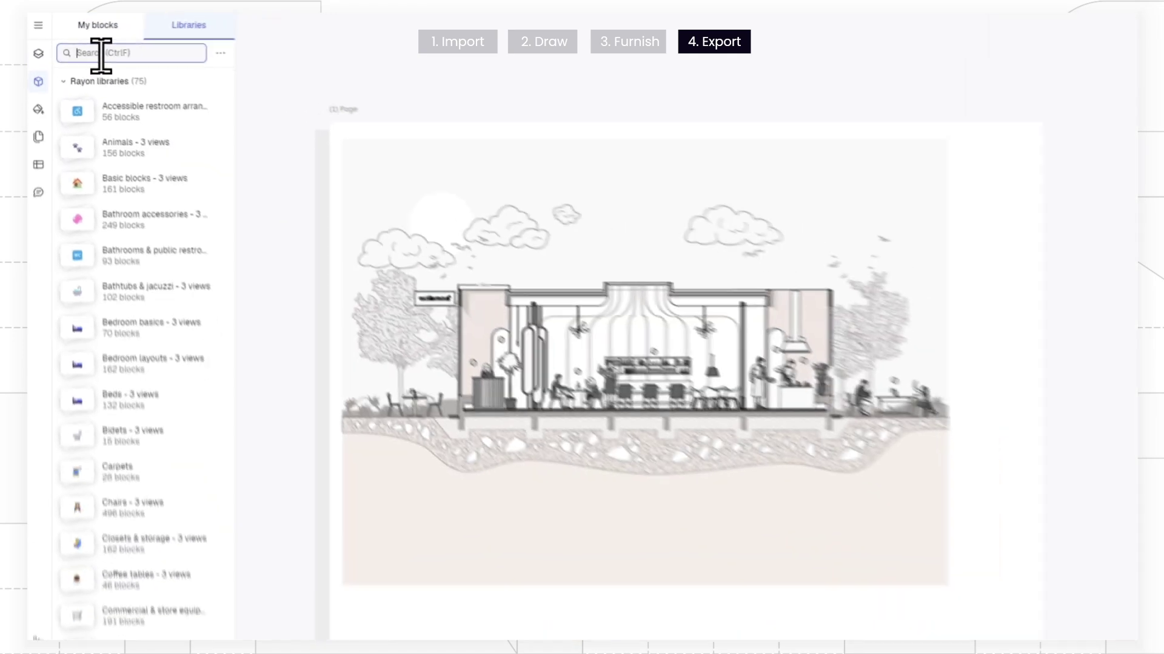
{"action": "type", "text": "title block"}
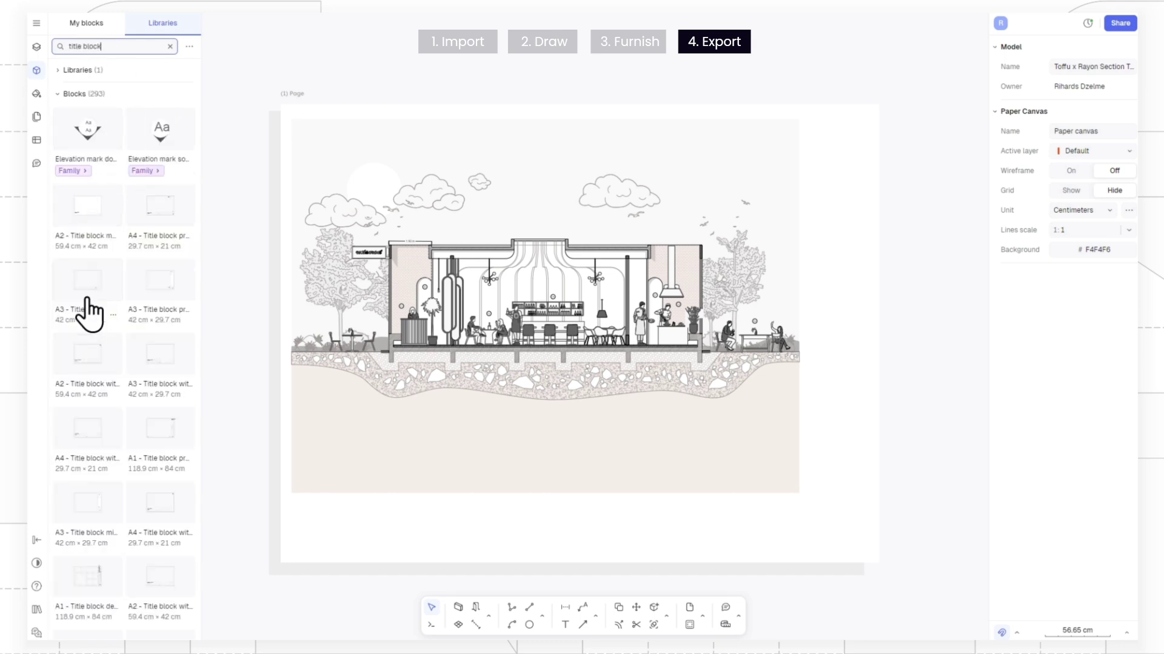
Step: Place the title block on the page, and position the legend at the drawing's lower-left and the studio logo at its lower-right
{"action": "left_click_drag", "start_coordinate": [147, 294], "coordinate": [458, 228]}
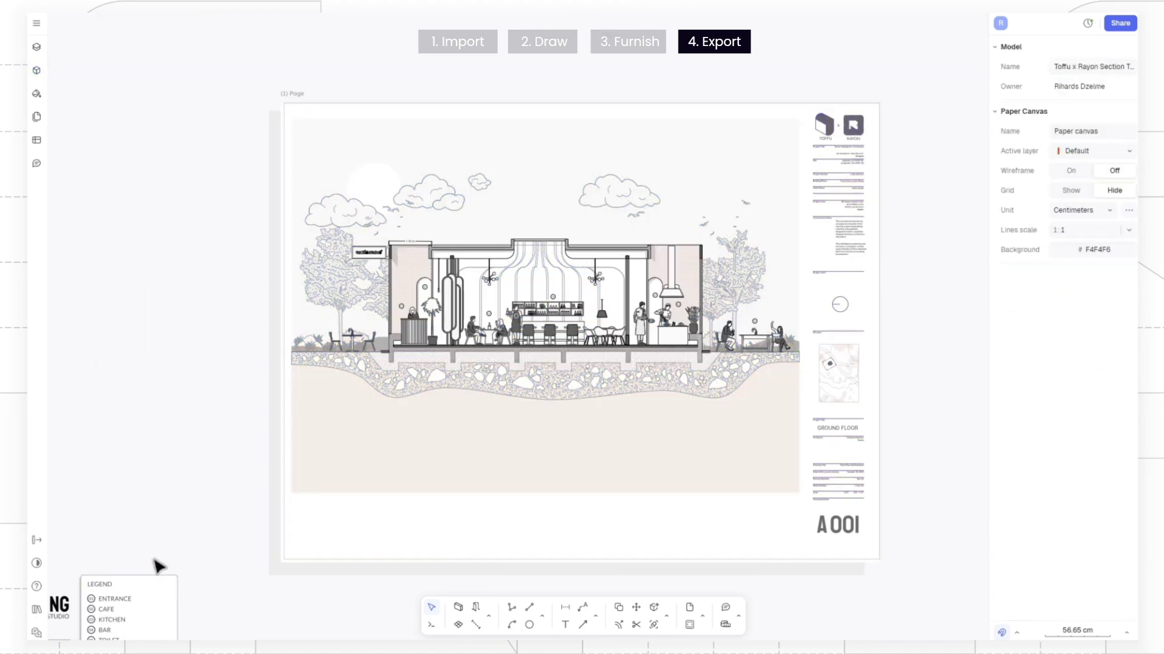
{"action": "mouse_move", "coordinate": [156, 564]}
{"action": "left_mouse_down"}
{"action": "mouse_move", "coordinate": [391, 485]}
{"action": "mouse_move", "coordinate": [362, 471]}
{"action": "left_mouse_up"}
{"action": "left_click", "coordinate": [86, 576]}
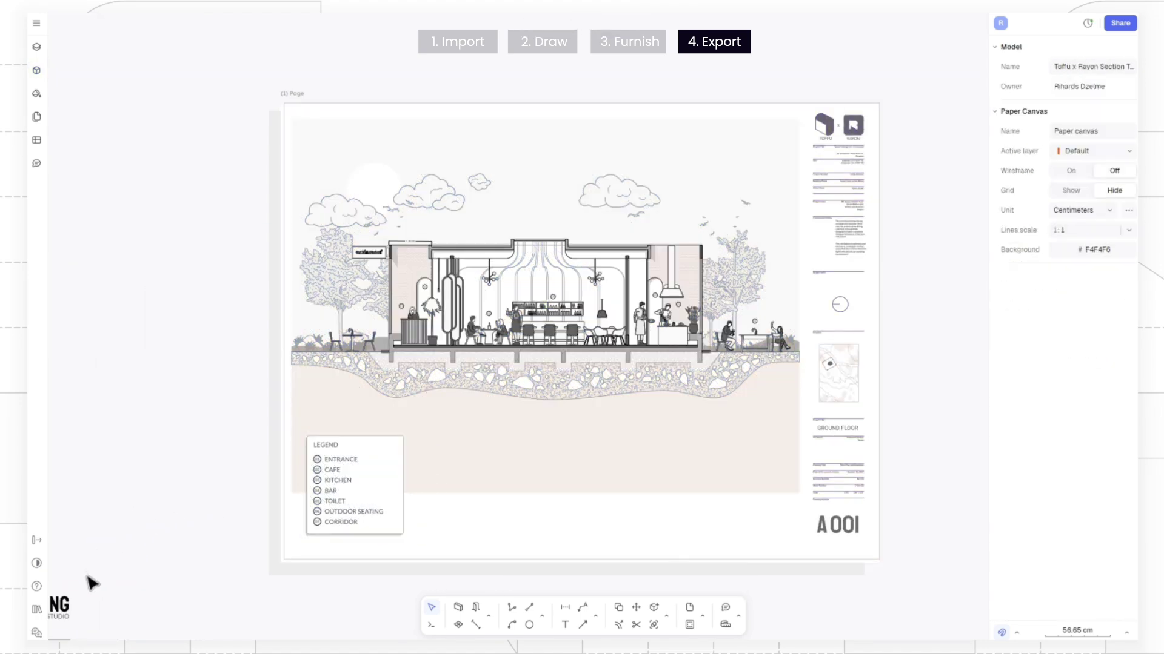
{"action": "left_click_drag", "start_coordinate": [86, 576], "coordinate": [56, 634]}
{"action": "left_click_drag", "start_coordinate": [55, 605], "coordinate": [783, 472]}
Step: Examine the page's available commands and the model's export formats, including the PDF options for screen, all pages or a single page
{"action": "right_click", "coordinate": [296, 94]}
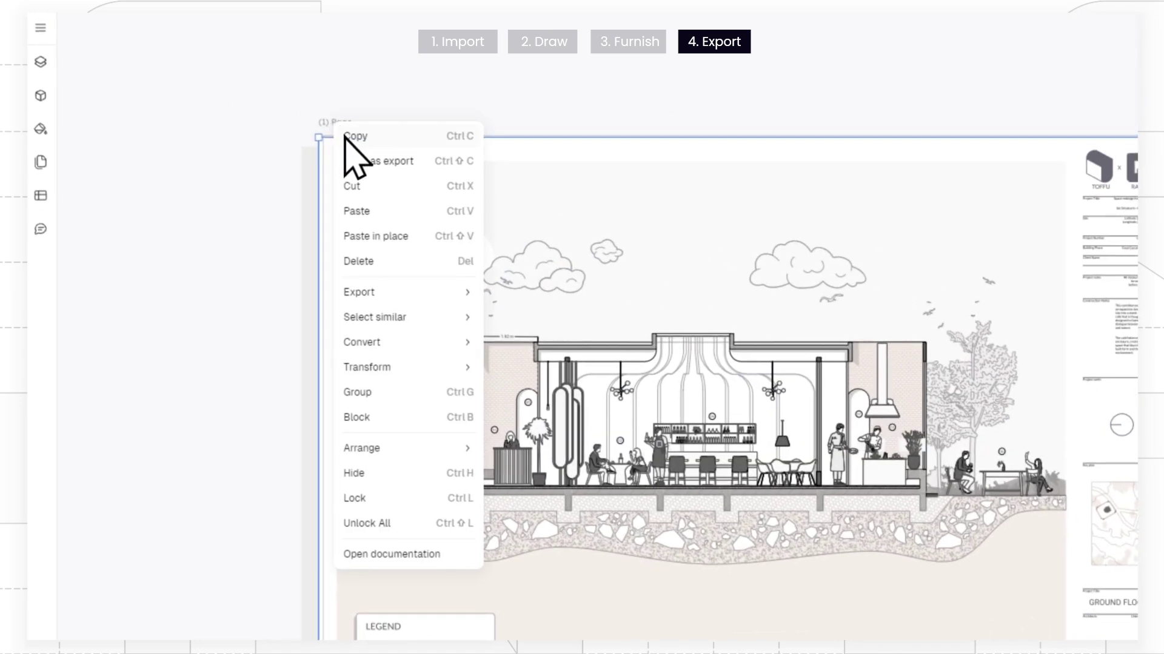
{"action": "mouse_move", "coordinate": [346, 212]}
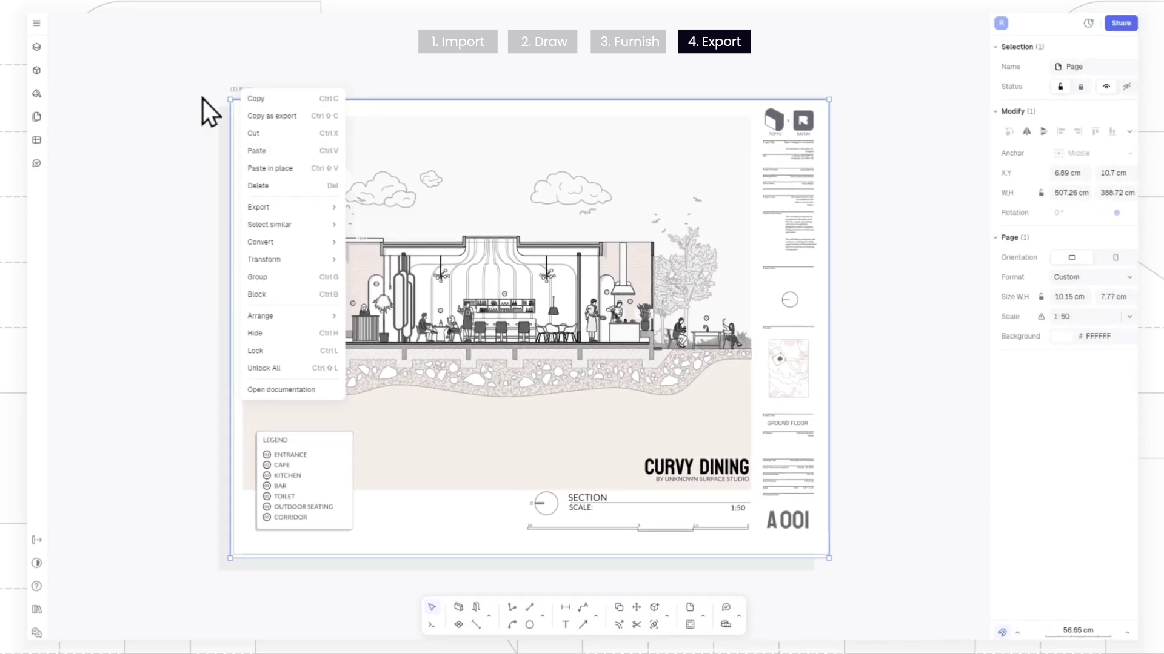
{"action": "left_click", "coordinate": [43, 31]}
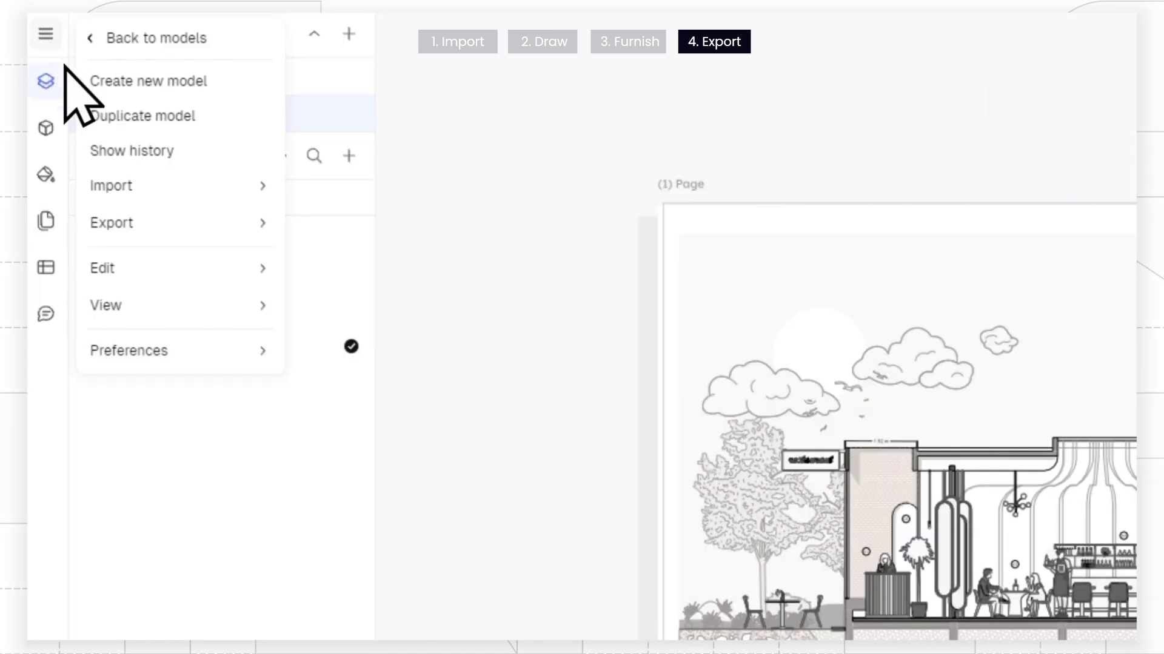
{"action": "mouse_move", "coordinate": [139, 227]}
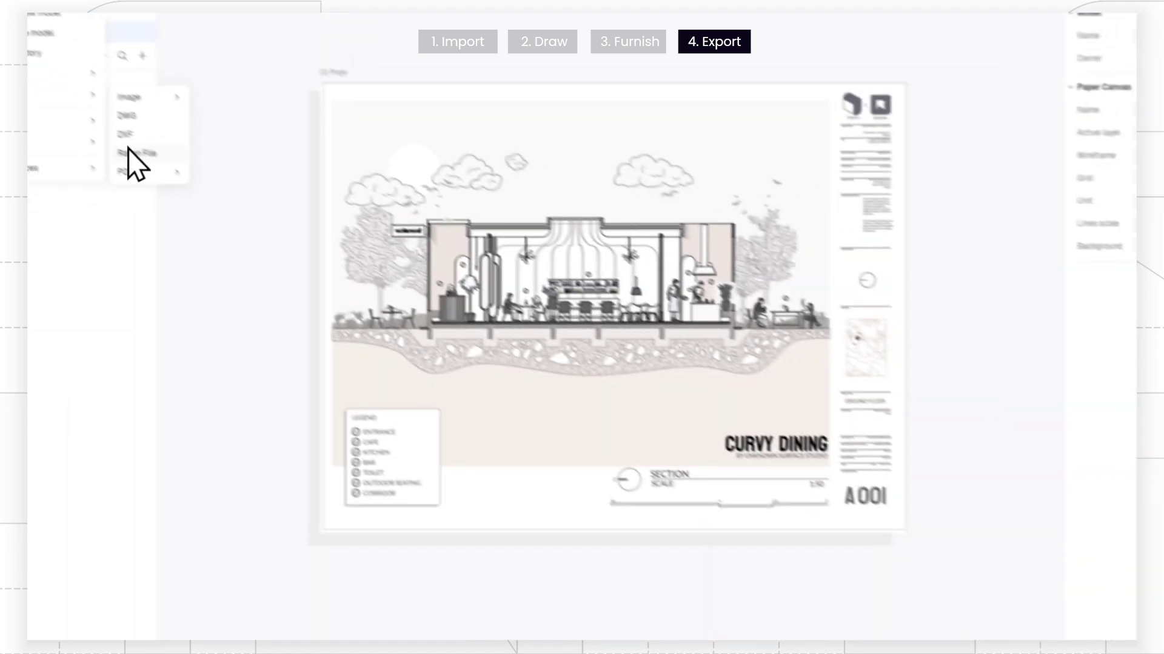
{"action": "mouse_move", "coordinate": [318, 356]}
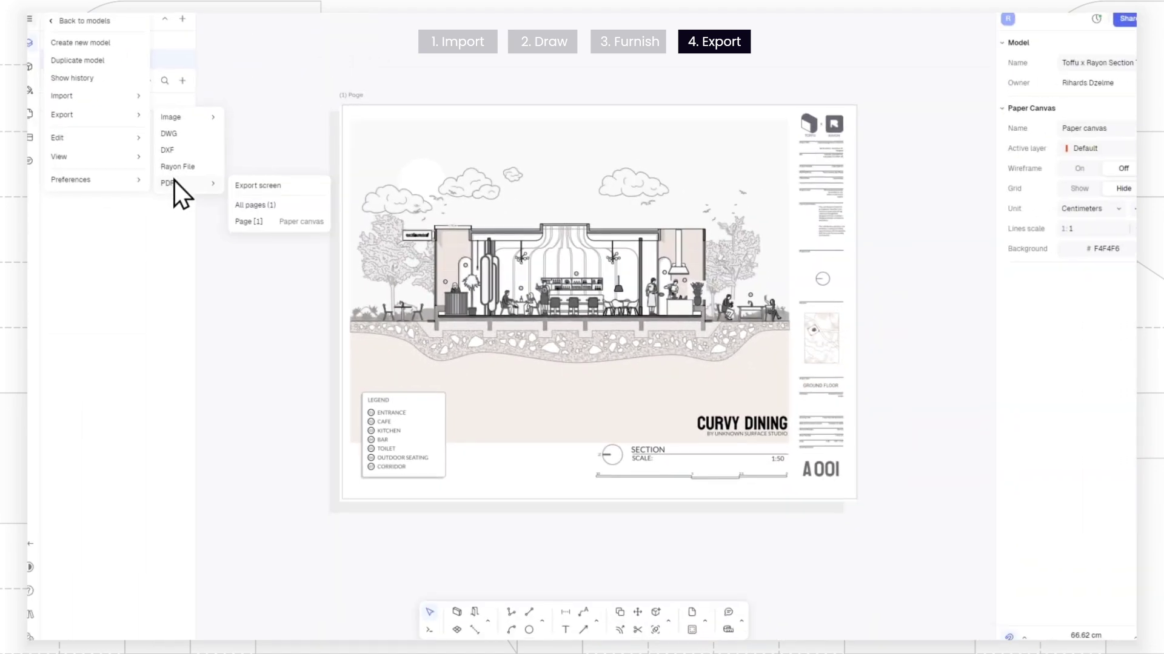
{"action": "left_click", "coordinate": [265, 268]}
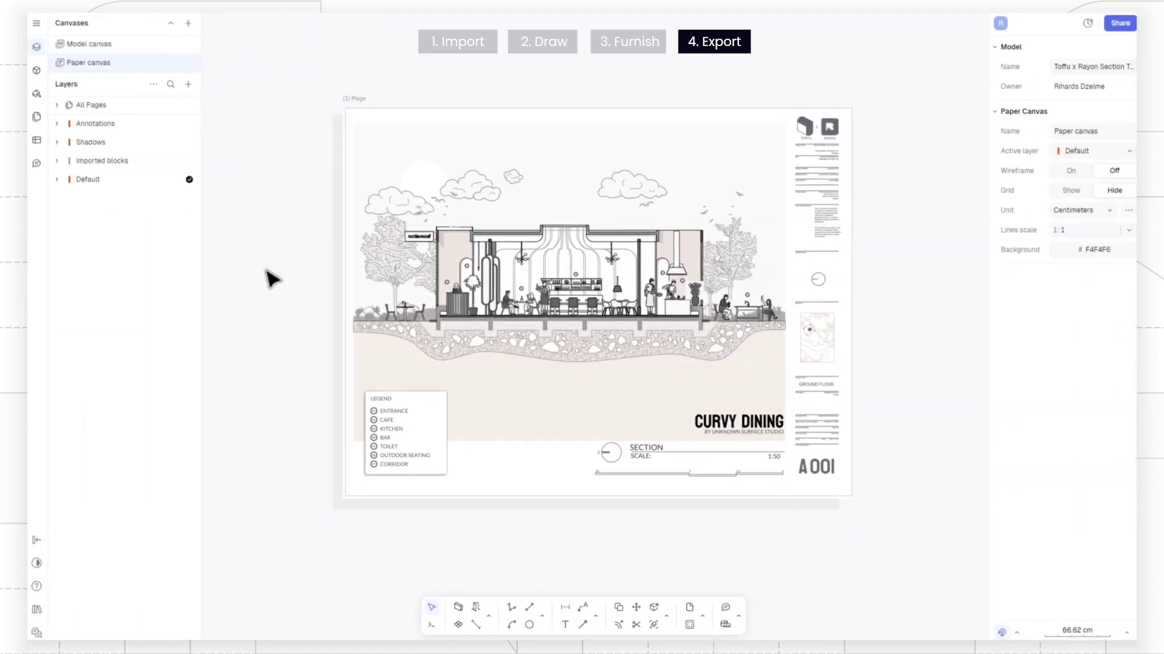
Step: Select the page on the paper canvas and open the overview of the model's pages
{"action": "right_click", "coordinate": [240, 90]}
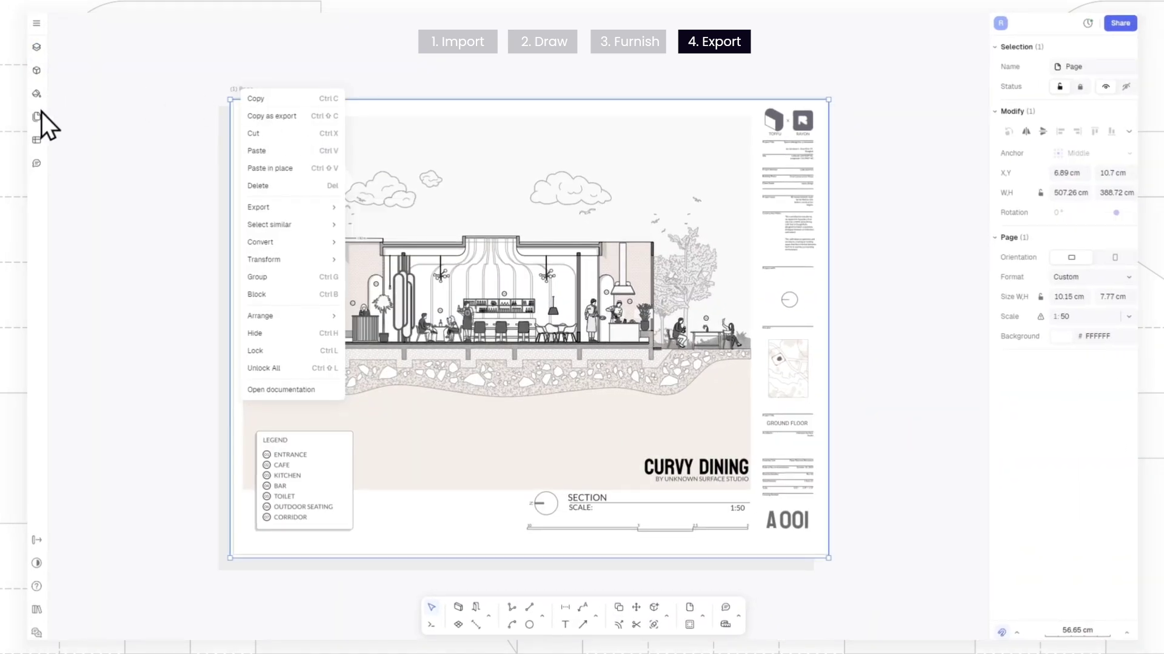
{"action": "left_click", "coordinate": [37, 117]}
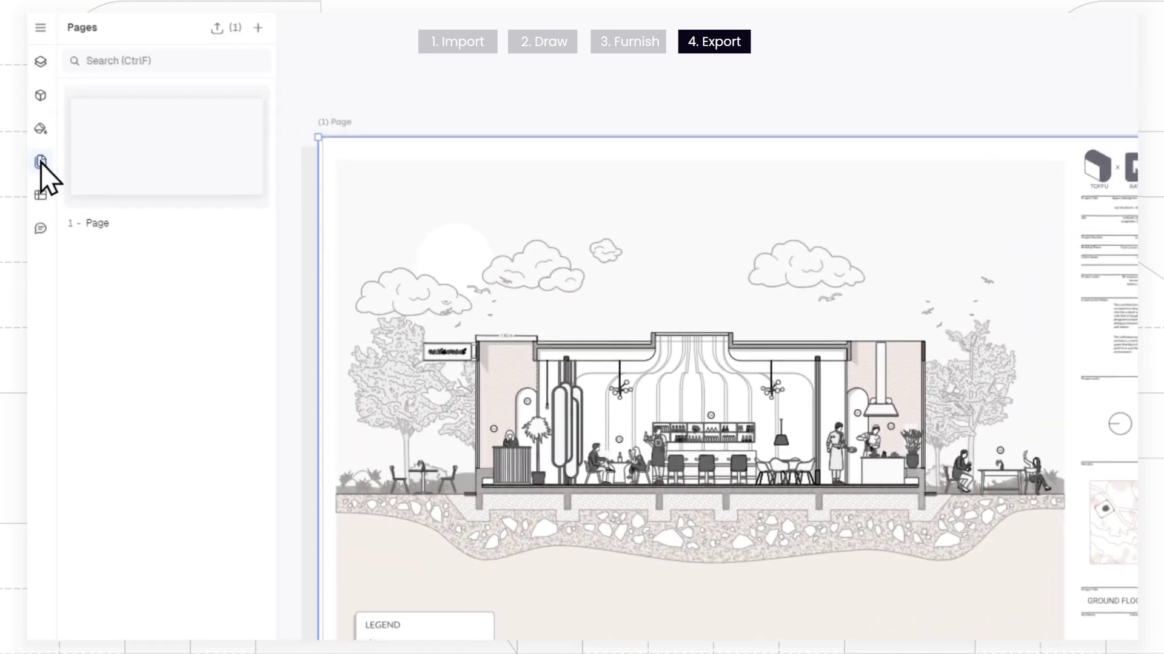